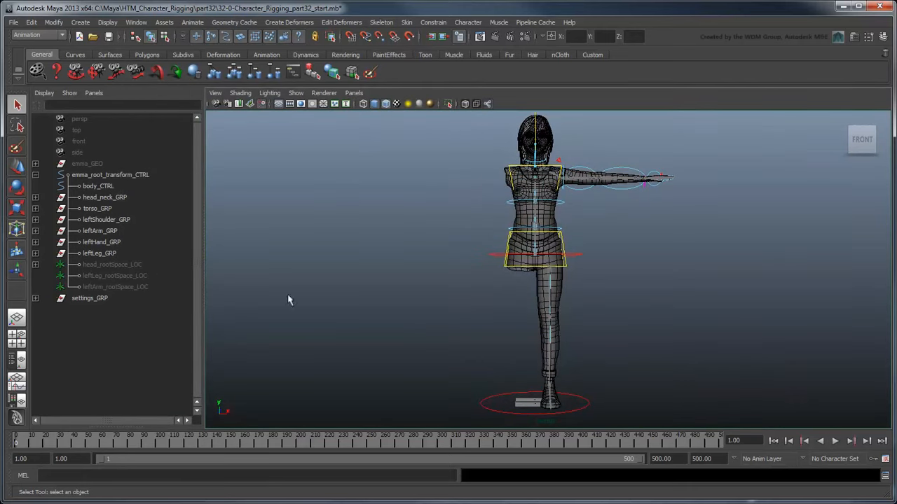
Reset the Duplicate Special options and create a mirrored copy of leftLeg_GRP with Scale X set to -1
left_click(98, 252)
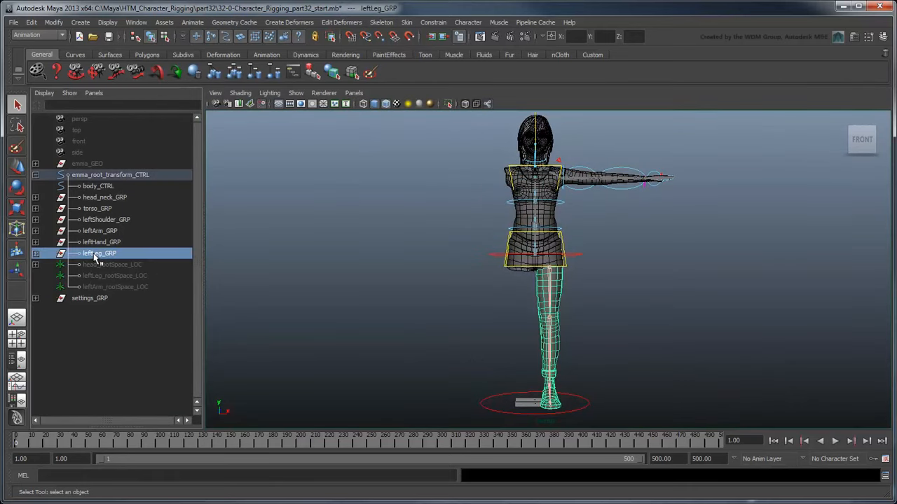
left_click(32, 23)
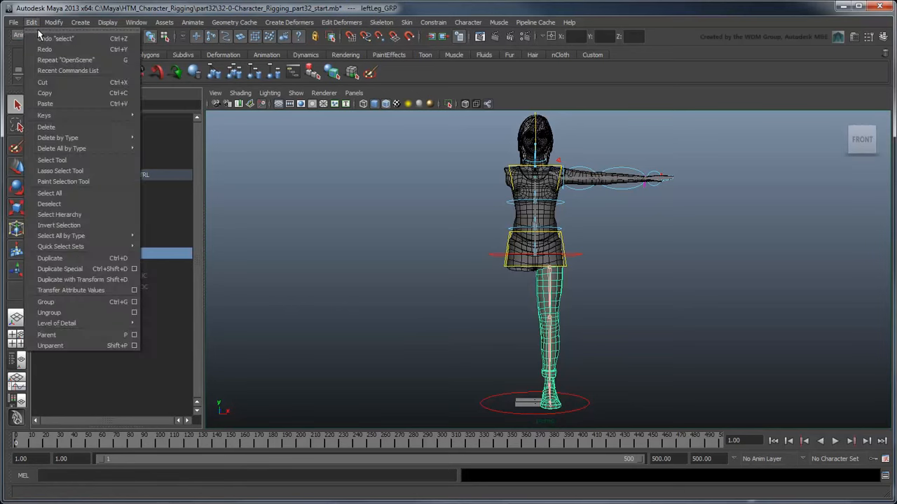
left_click(134, 269)
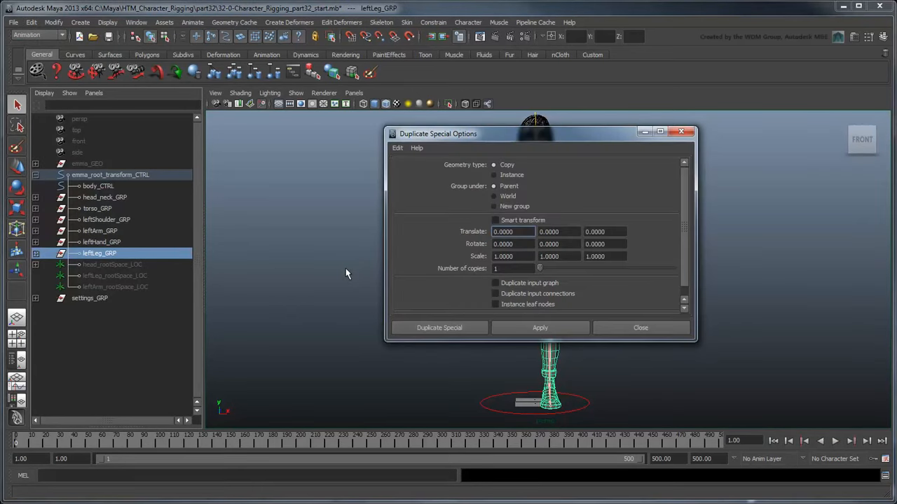
left_click(399, 148)
left_click(414, 167)
left_click(498, 258)
type("-")
left_click(473, 334)
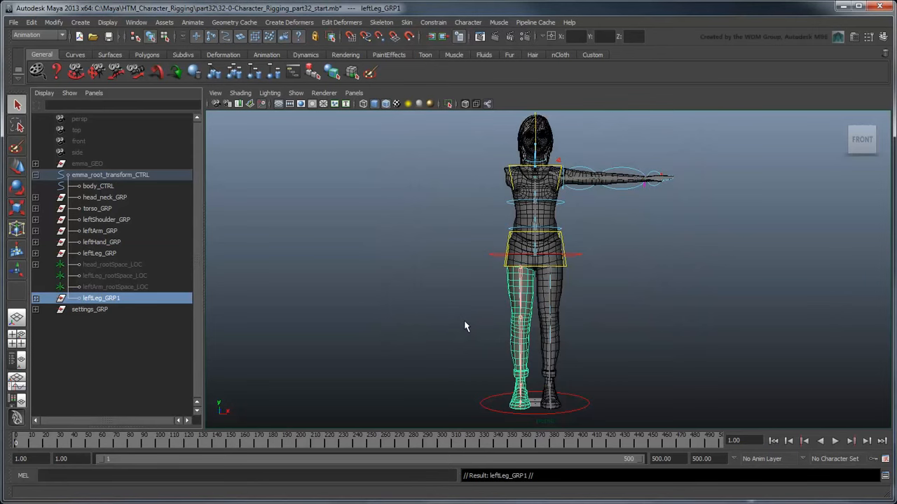
Test-rotate the copied leg's leftThigh_FK_CTRL by about -24.4 degrees, and undo the rotation
left_click(465, 327)
scroll(490, 301, "up", 6)
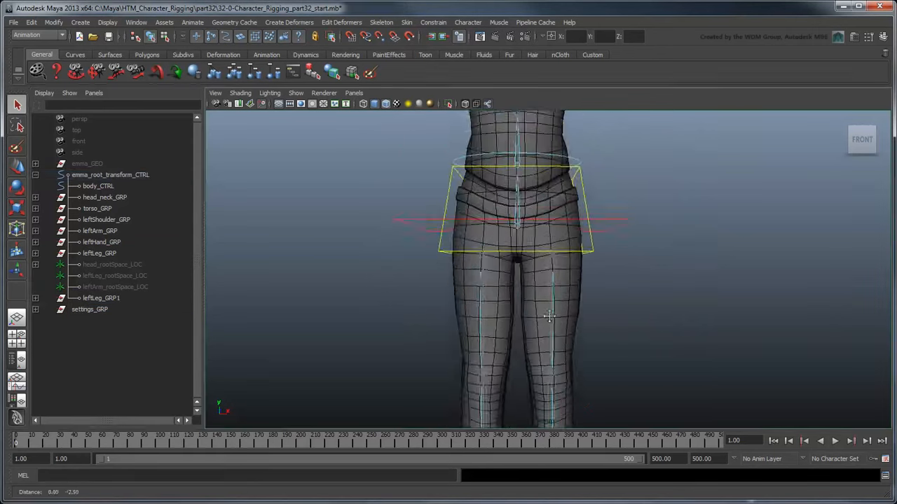
left_click_drag(504, 294, 593, 222, "alt")
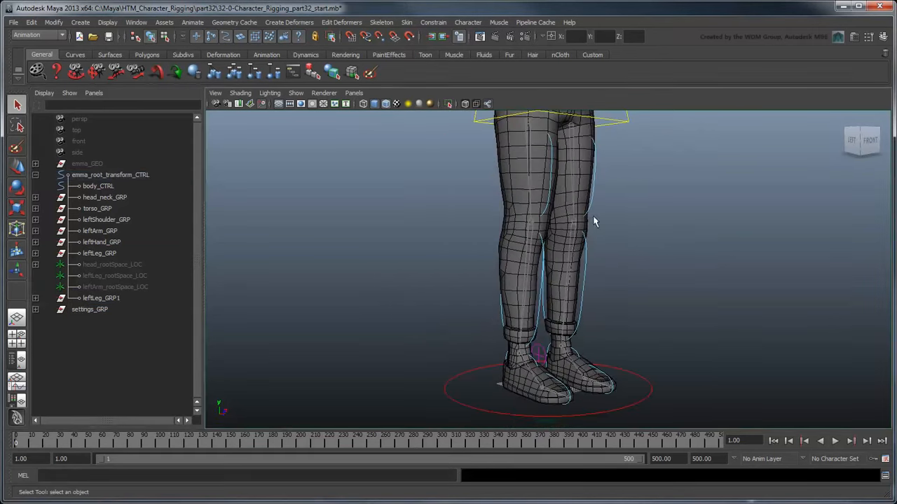
left_click(558, 207)
key("e")
left_click_drag(560, 160, 578, 139)
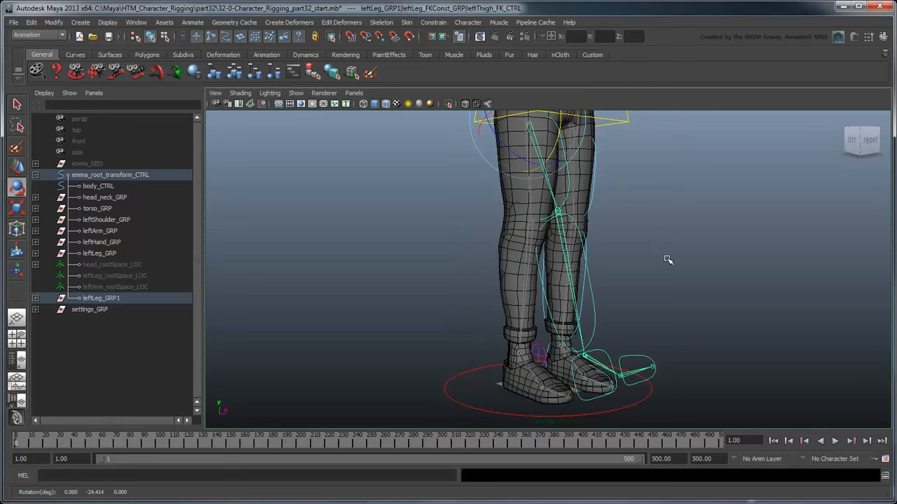
key("ctrl+z")
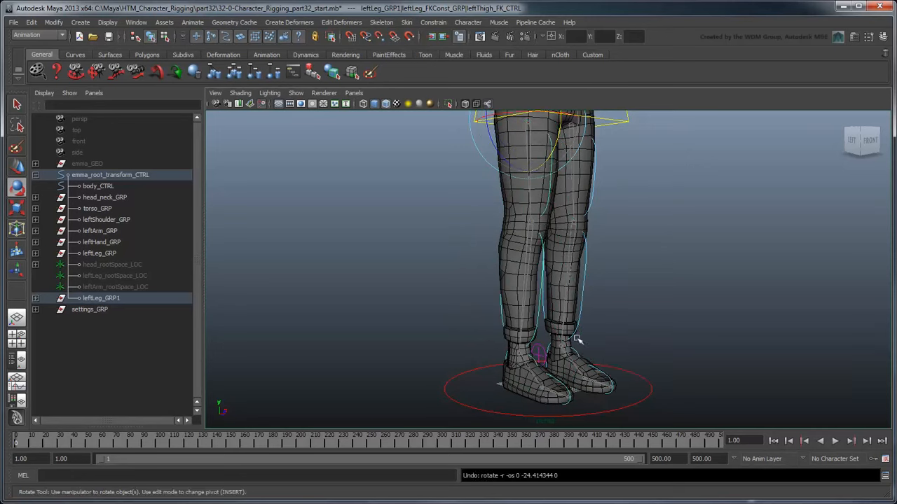
Expand settings_GRP and leftLeg_GRP1, show the copied leftFoot_CTRL, test-move it away from the foot and undo the move
left_click(36, 309)
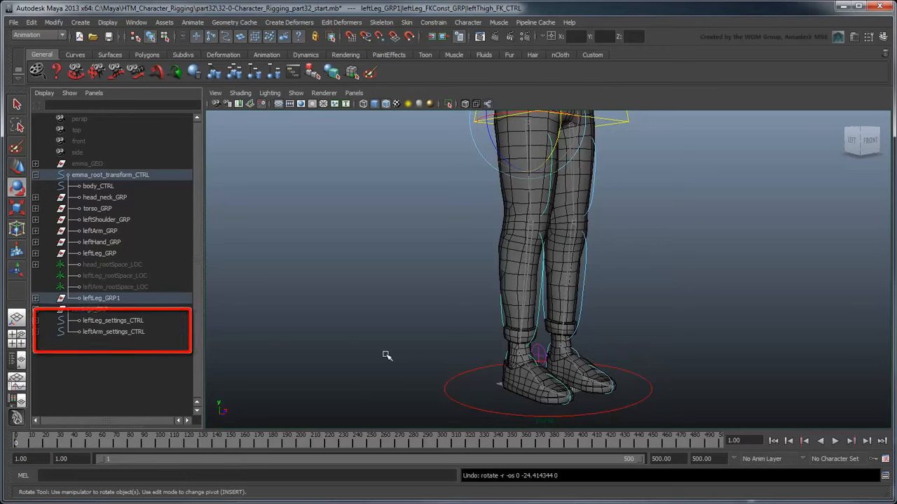
left_click(36, 299)
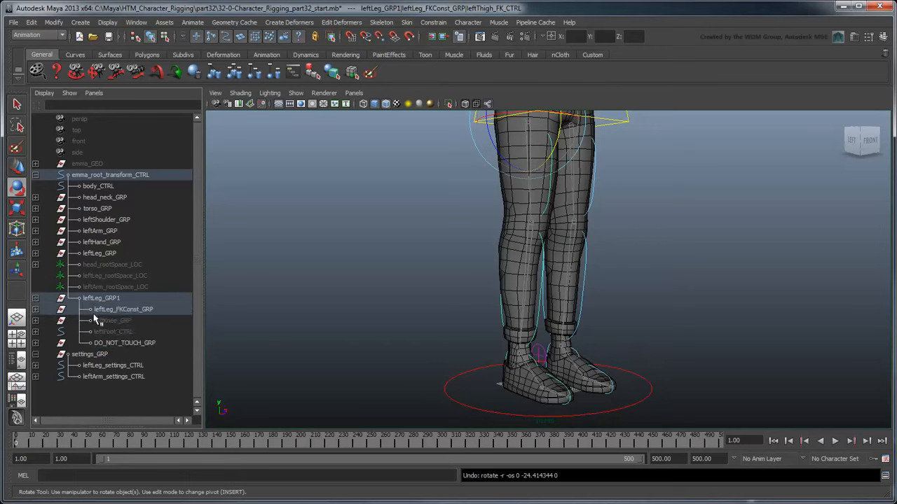
left_click(111, 331)
left_click(108, 22)
mouse_move(118, 82)
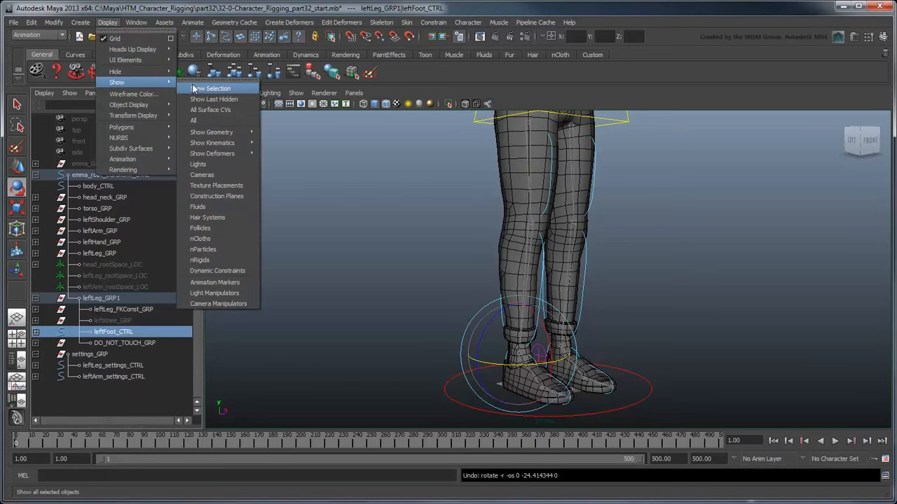
left_click(194, 89)
key("w")
left_click_drag(545, 353, 487, 328)
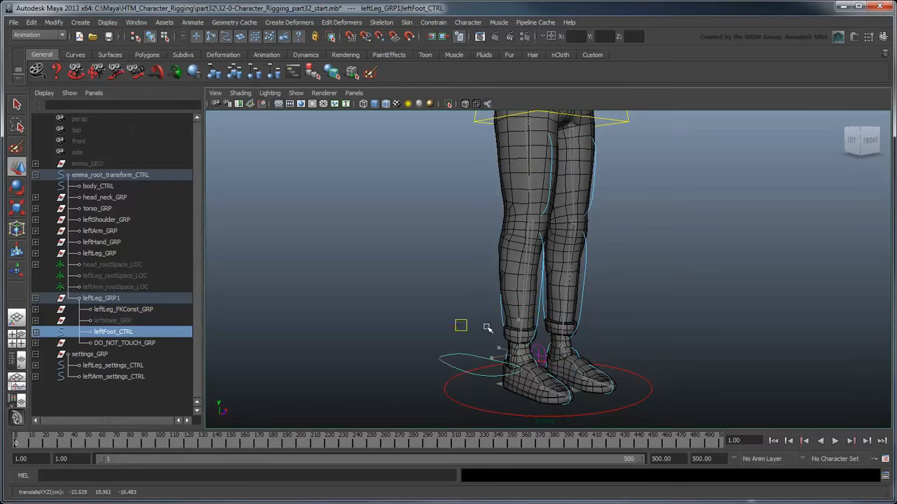
key("ctrl+z")
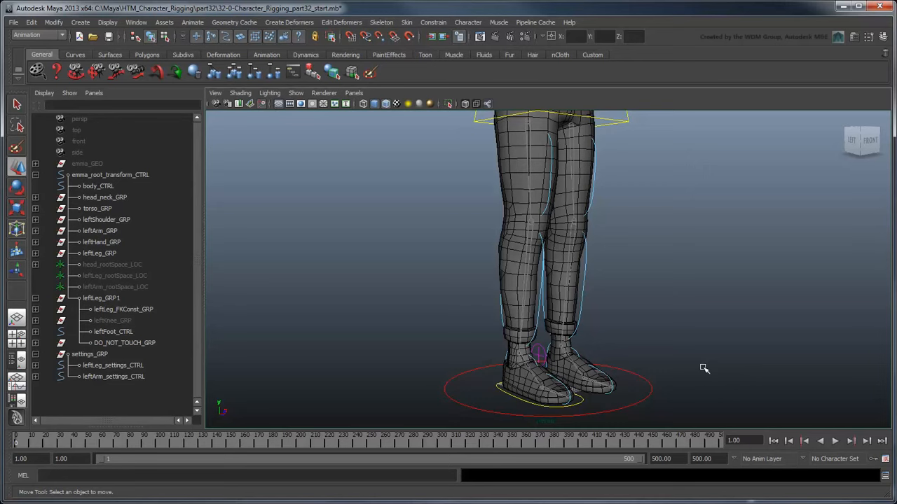
Duplicate emma_root_transform_CTRL with Duplicate Special, using the Duplicate input graph option
scroll(686, 319, "down", 4)
middle_click_drag(670, 282, 665, 343, "alt")
left_click_drag(665, 343, 623, 343, "alt")
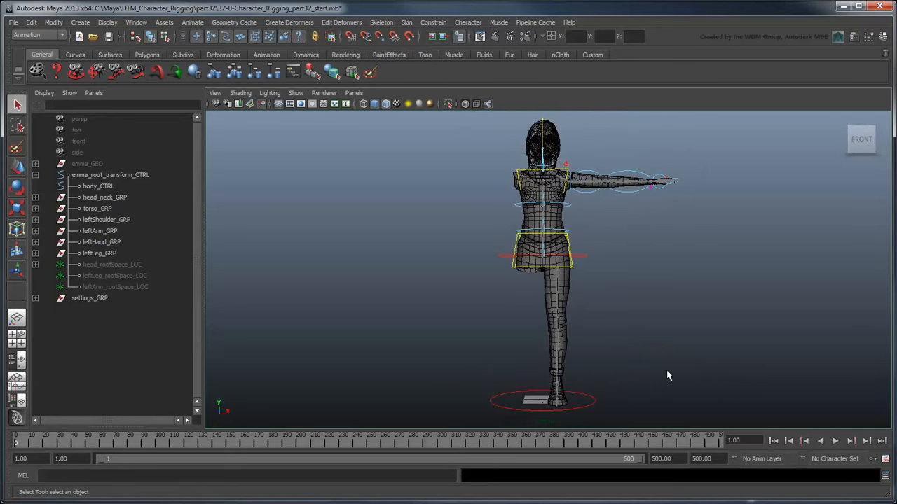
left_click(140, 176)
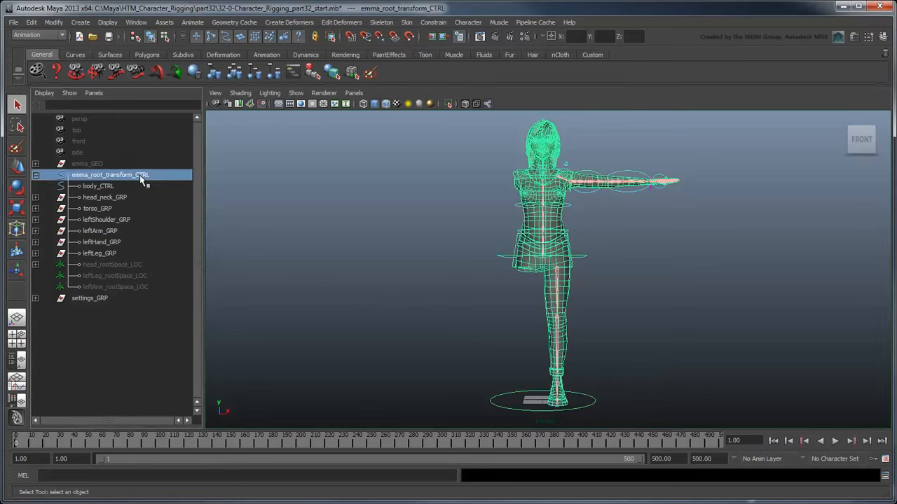
left_click(32, 21)
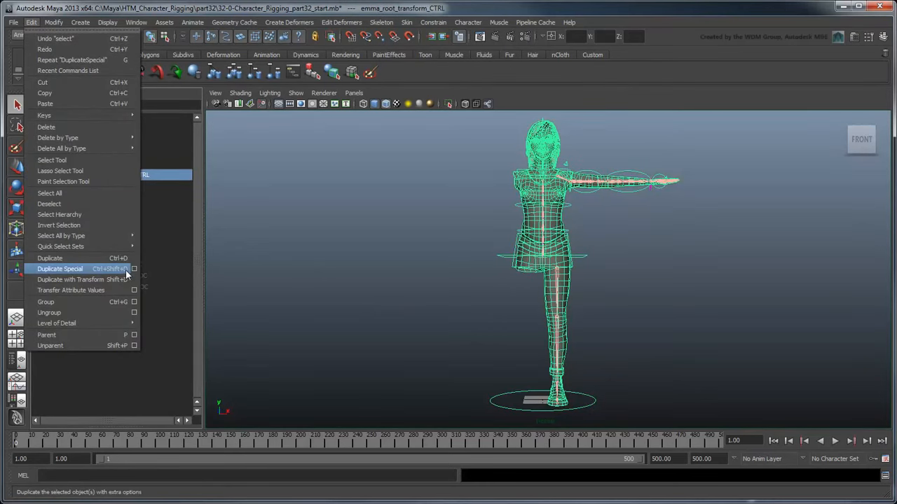
left_click(134, 269)
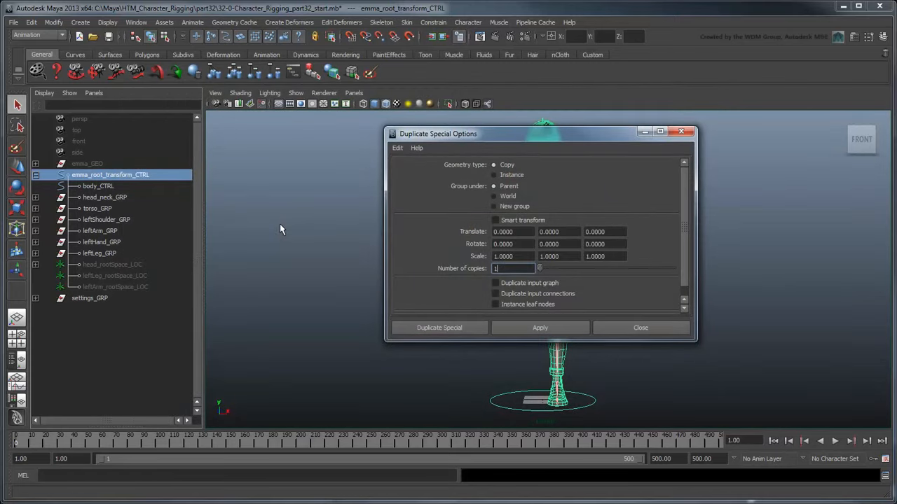
left_click(515, 284)
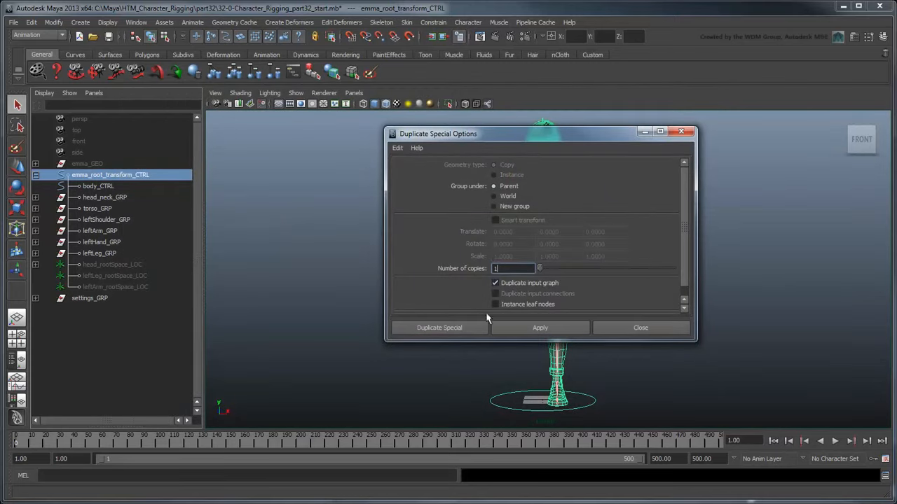
left_click(472, 328)
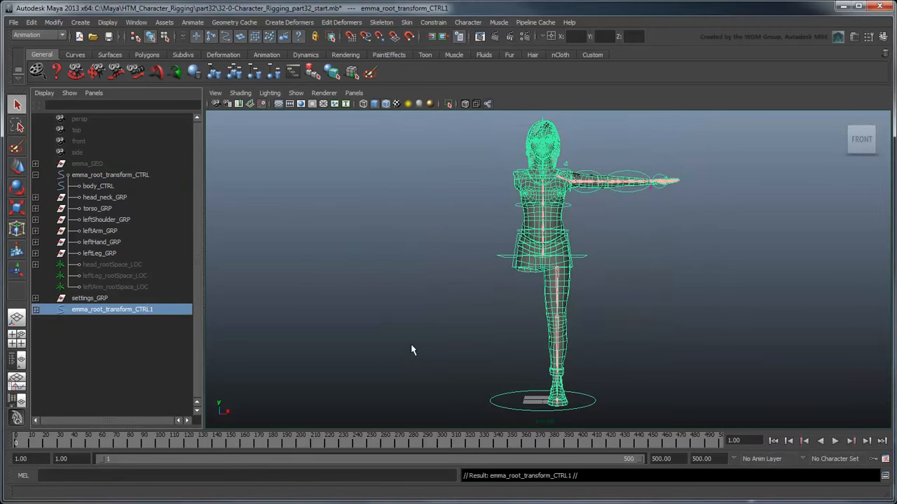
Delete body_CTRL, head_neck_GRP, torso_GRP and the head, leftLeg and leftArm rootSpace locators from the duplicated root hierarchy
left_click(36, 310)
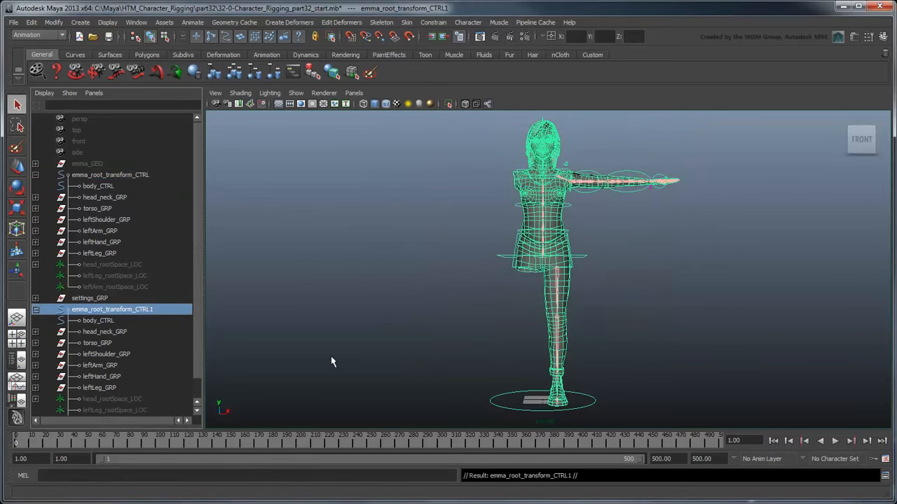
scroll(134, 336, "down", 2)
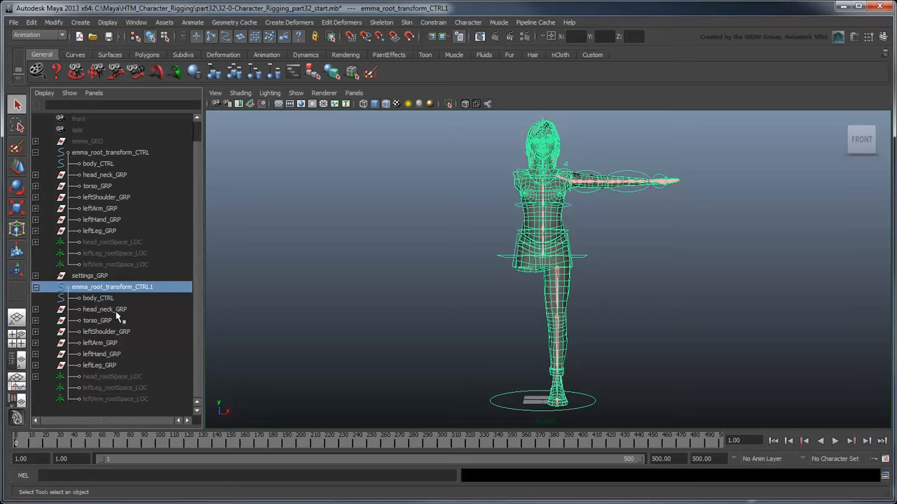
left_click(116, 310)
left_click(118, 322, "ctrl")
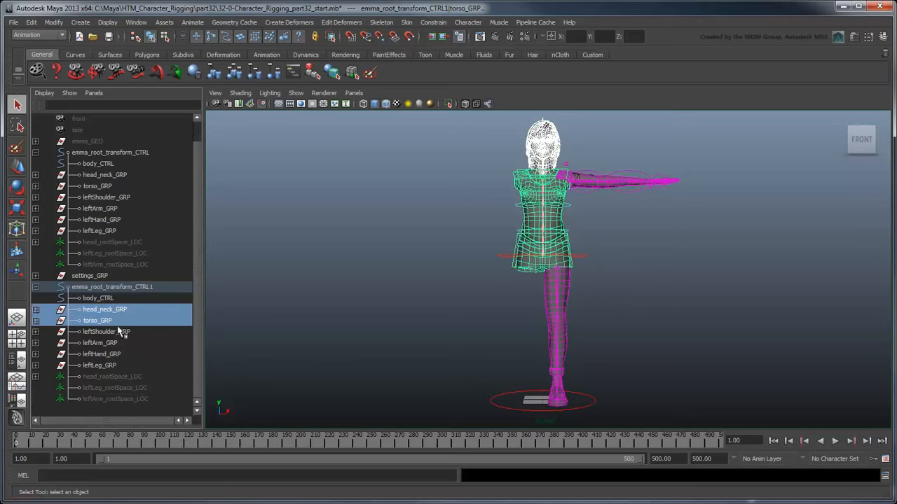
left_click_drag(131, 380, 124, 400, "ctrl")
left_click(114, 300, "ctrl")
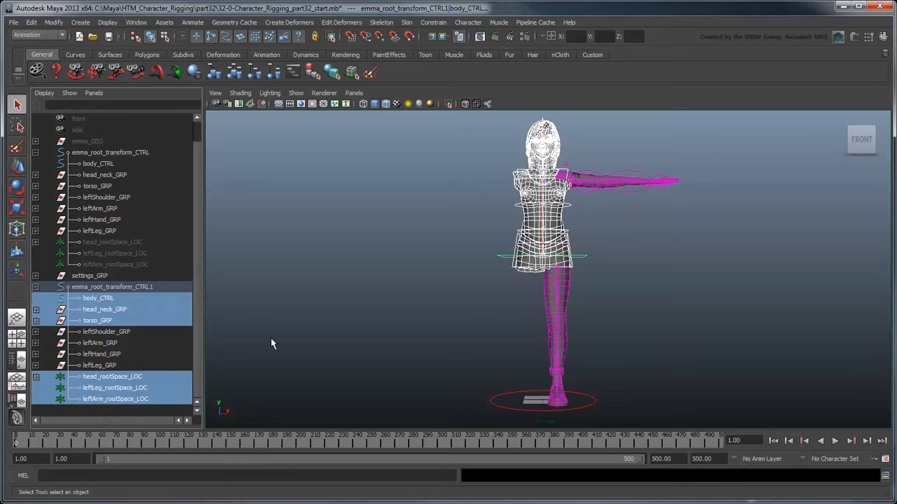
key("Delete")
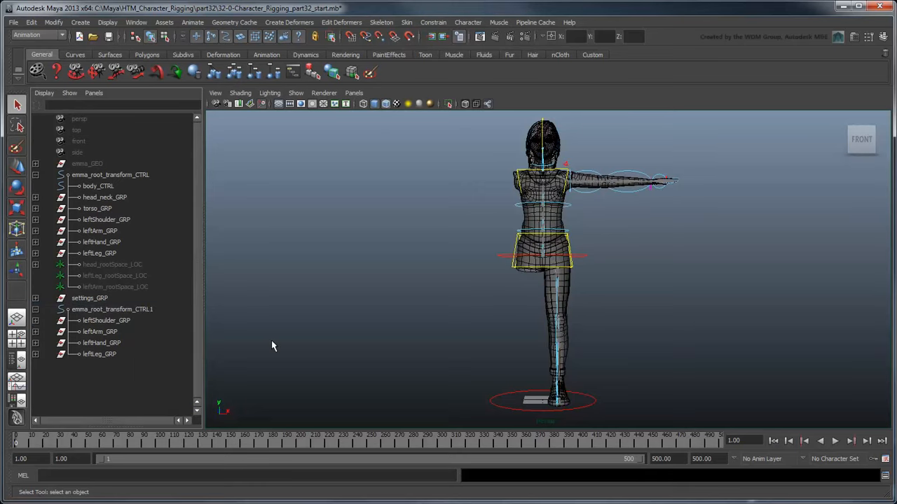
Parent the duplicated shoulder, arm, hand and leg groups under the original emma_root_transform_CTRL and delete the emptied emma_root_transform_CTRL1
left_click(139, 323)
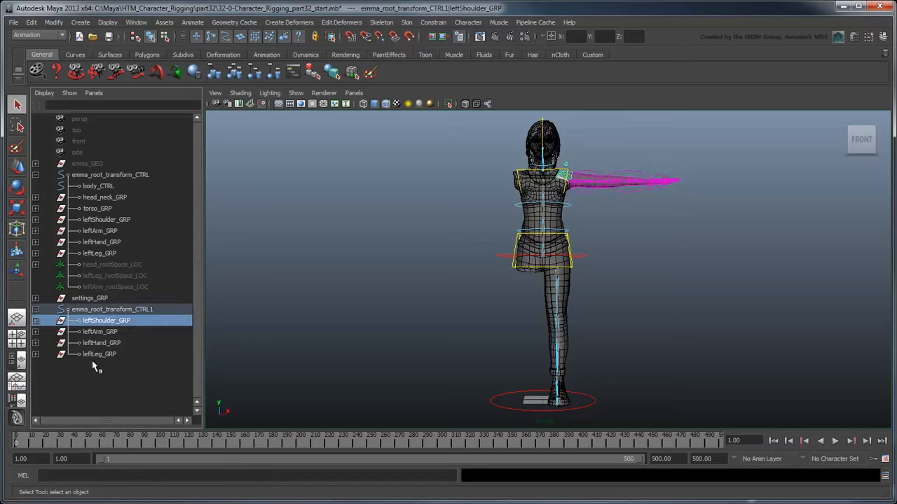
left_click(98, 355, "shift")
middle_click_drag(115, 335, 134, 179)
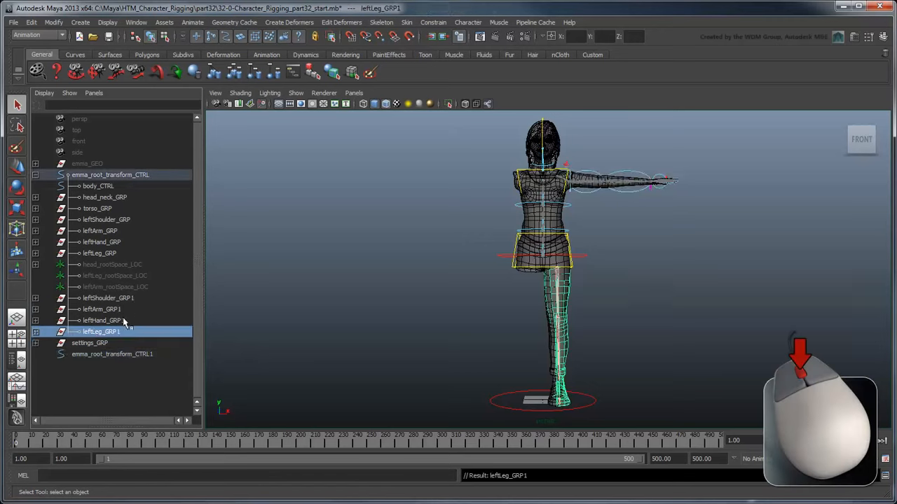
left_click(124, 355)
key("Delete")
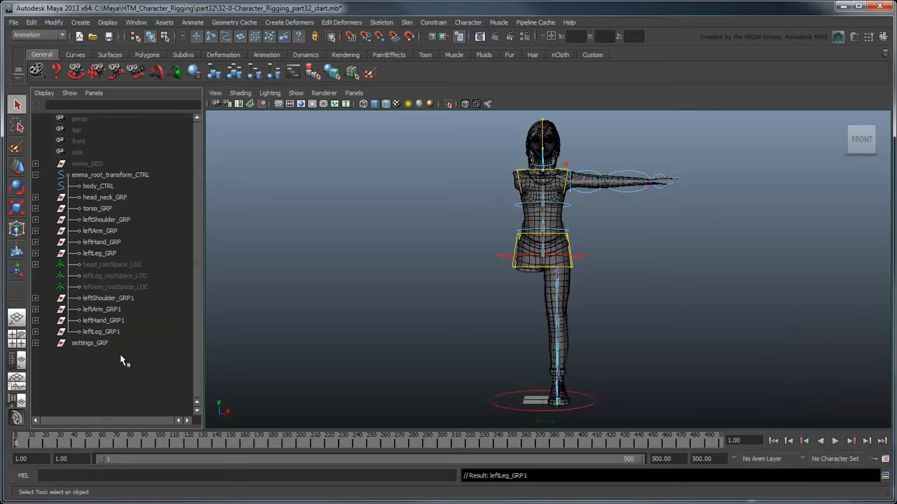
Mirror leftShoulder_GRP1, leftArm_GRP1, leftHand_GRP1 and leftLeg_GRP1 to the character's other side by setting Scale X to -1
left_click(112, 332)
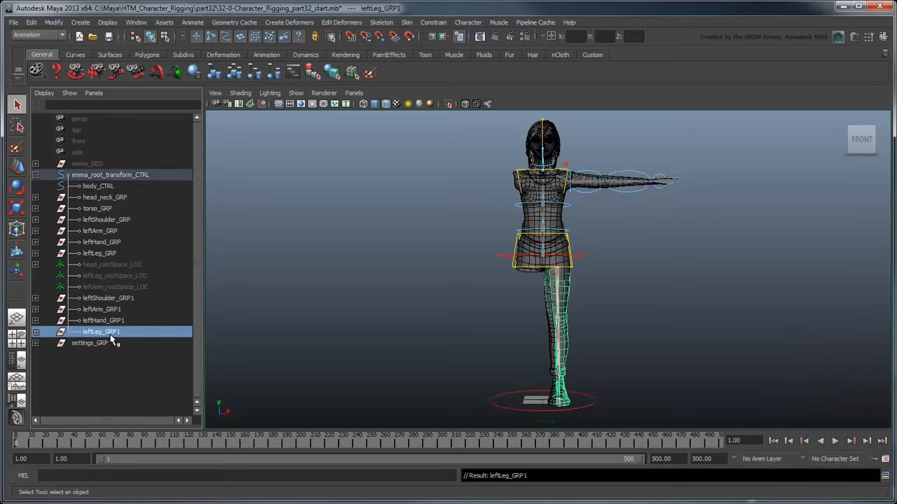
left_click(114, 298, "shift")
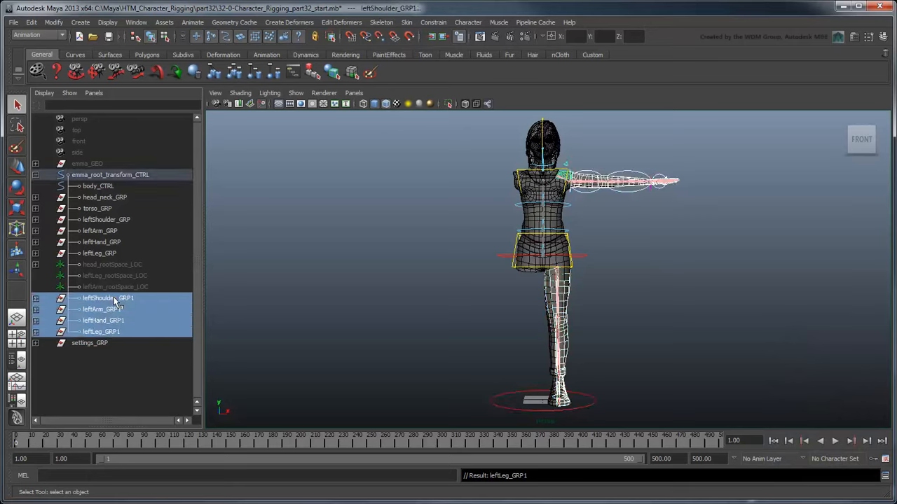
left_click(883, 37)
left_click(864, 192)
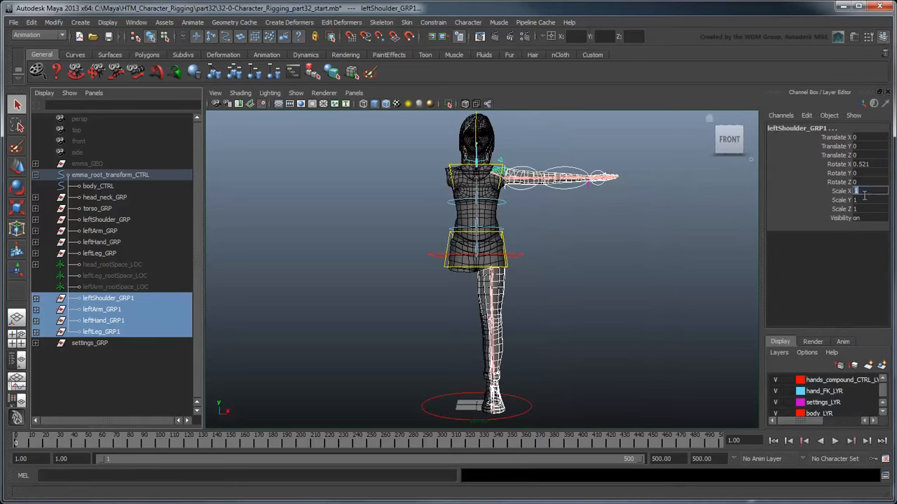
type("-1")
key("Return")
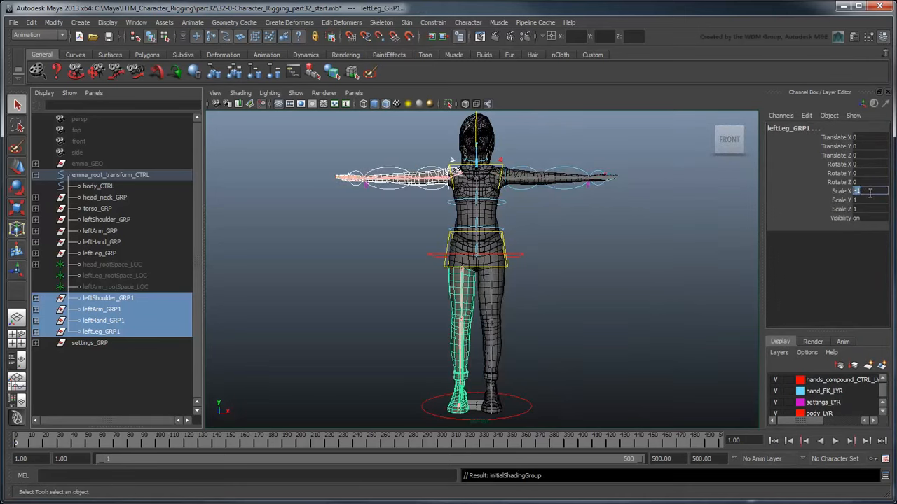
left_click(707, 306)
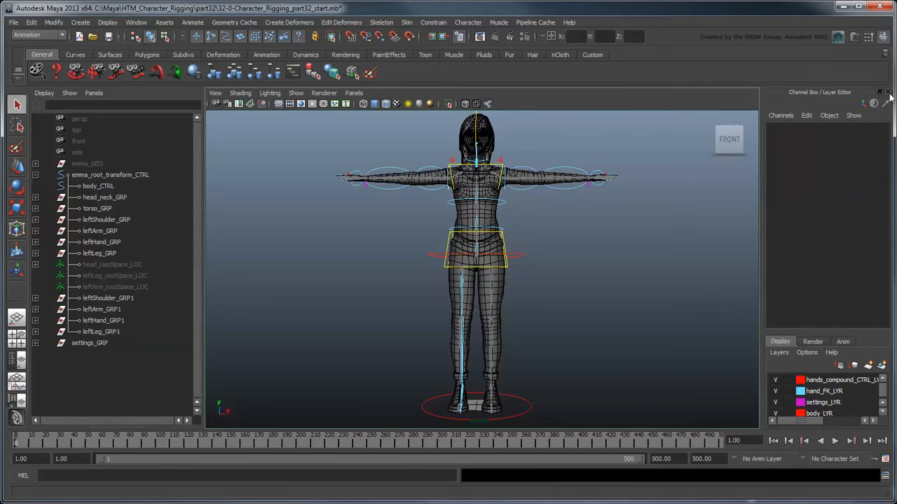
left_click(882, 37)
Inspect the joints of the mirrored leg and foot up close, comparing them with the original side
right_click_drag(754, 230, 623, 366, "alt")
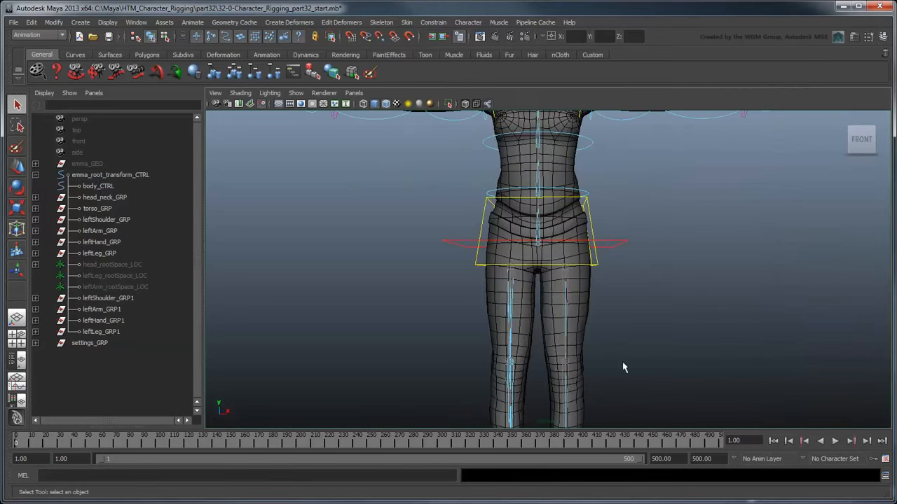
middle_click_drag(622, 366, 595, 98, "alt")
left_click_drag(575, 247, 616, 246, "alt")
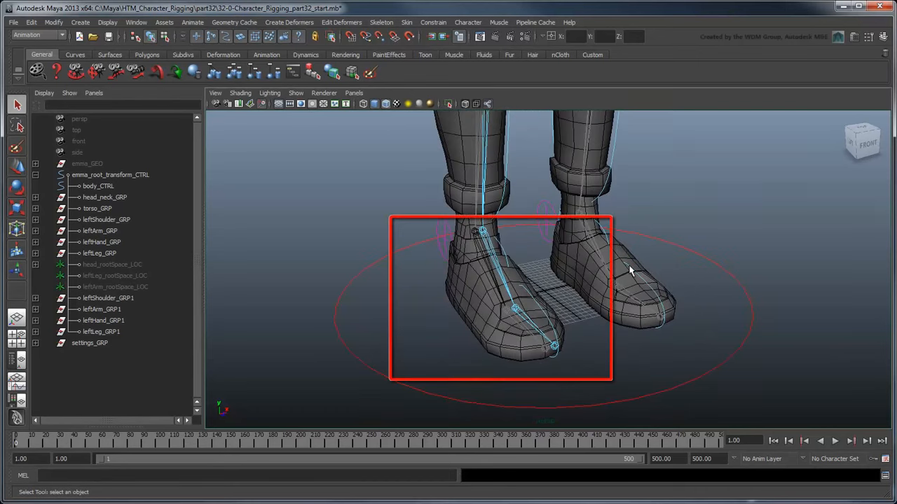
scroll(629, 269, "down", 6)
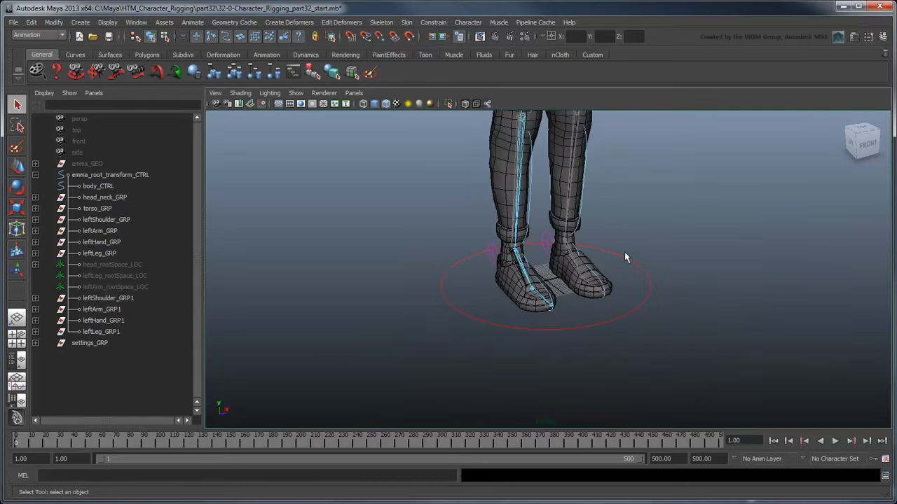
Test-rotate the mirrored leg's thigh FK control and undo the rotation
middle_click_drag(624, 256, 603, 298, "alt")
key("e")
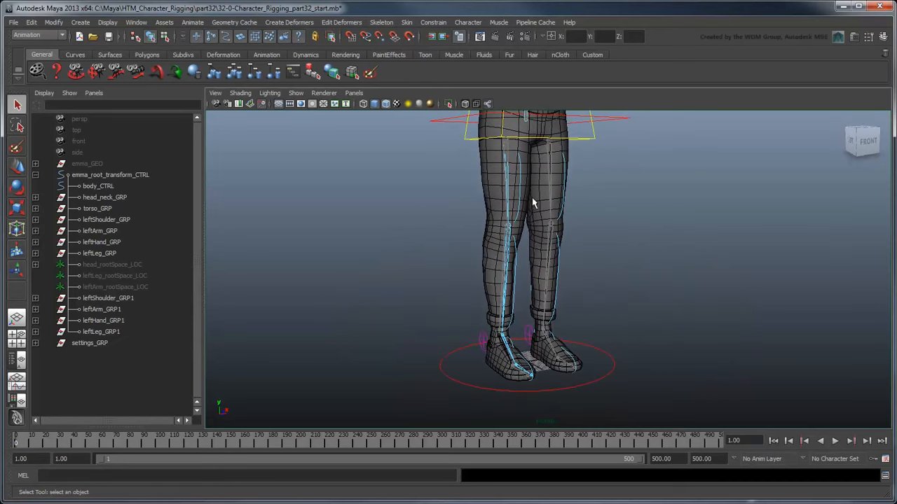
left_click(532, 172)
left_click_drag(534, 160, 568, 210)
left_click(592, 184)
key("ctrl+z")
key("ctrl+z")
key("ctrl+z")
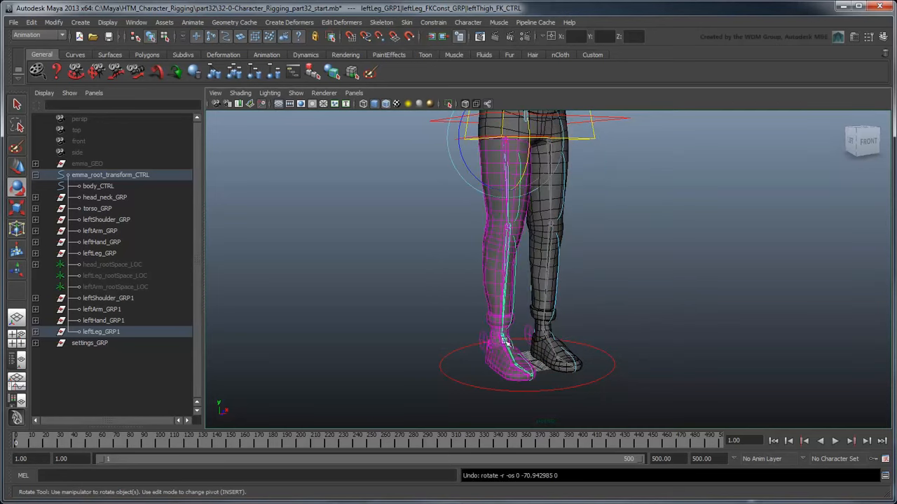
Test the FK / IK Blend of leftLeg_settings_CTRL1 by scrubbing it to 1 and back to 0
key("q")
left_click(486, 343)
left_click(883, 36)
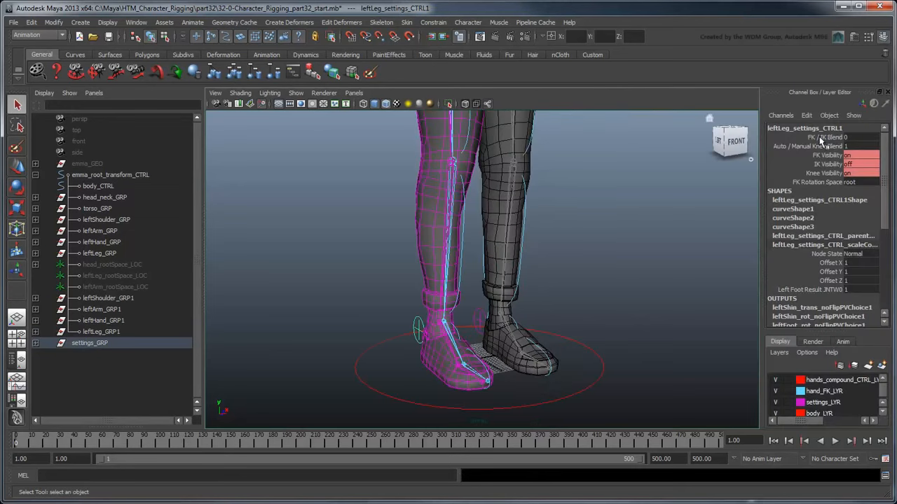
left_click(827, 136)
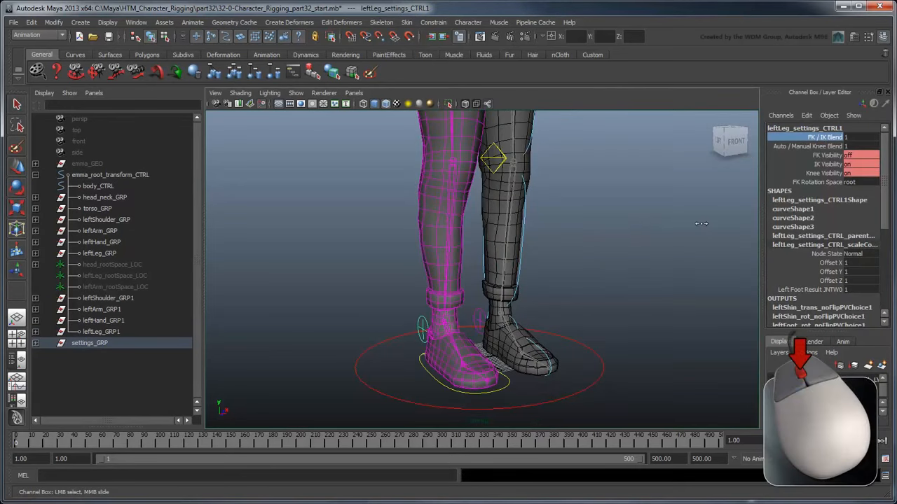
middle_click_drag(701, 223, 581, 265)
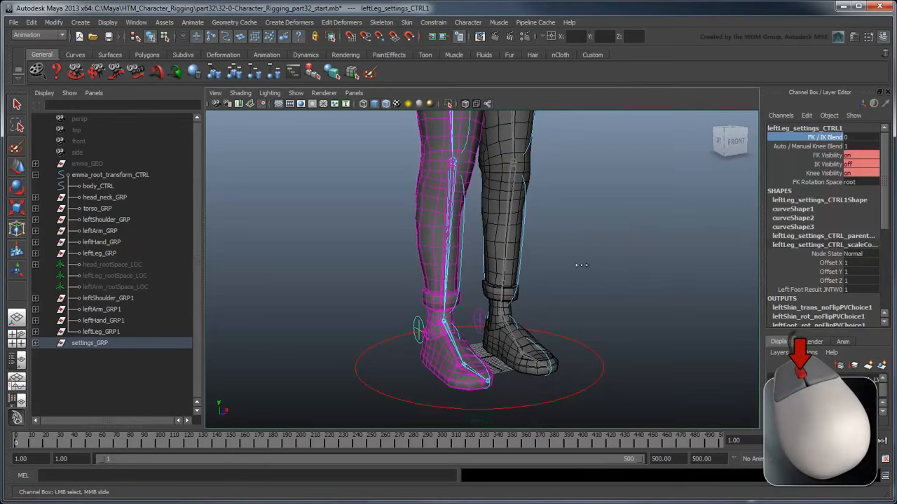
left_click(656, 301)
Try rotating both thigh FK controls outward together by about 22.5 degrees in Z, and undo it
left_click_drag(656, 300, 610, 284, "alt")
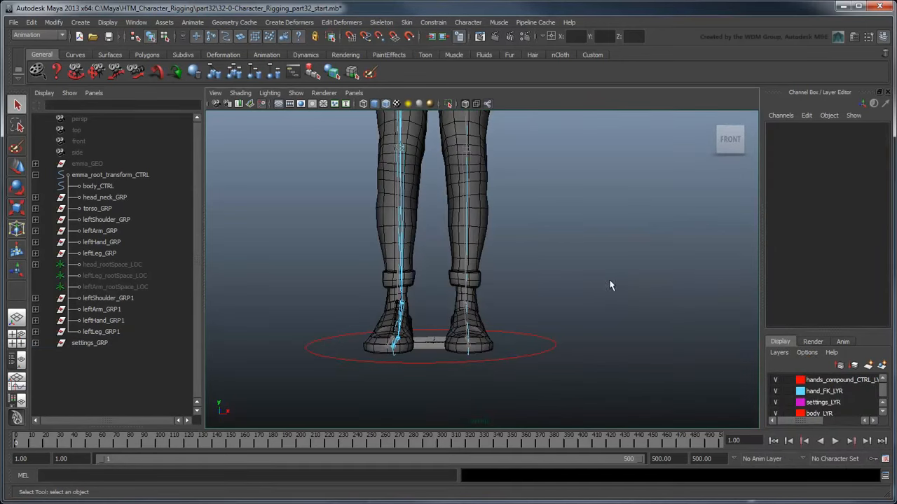
middle_click_drag(567, 255, 590, 290, "alt")
scroll(590, 290, "down", 3)
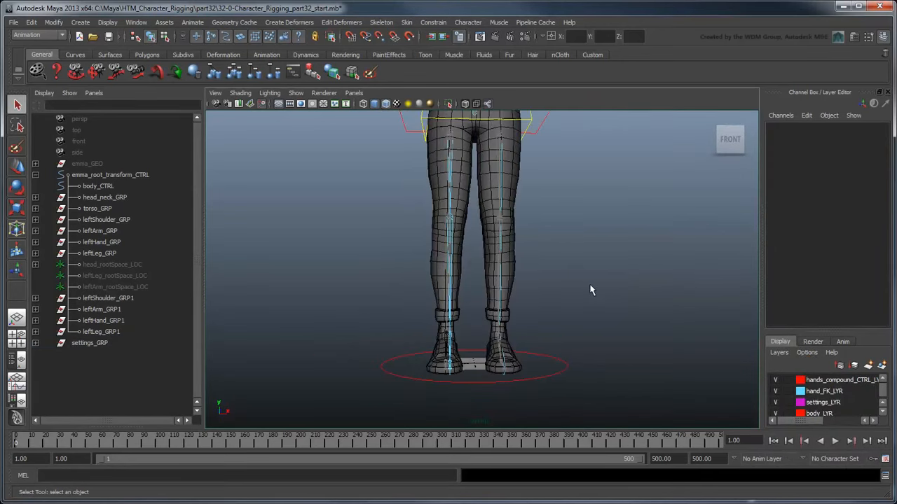
left_click(456, 196)
left_click(508, 202, "shift")
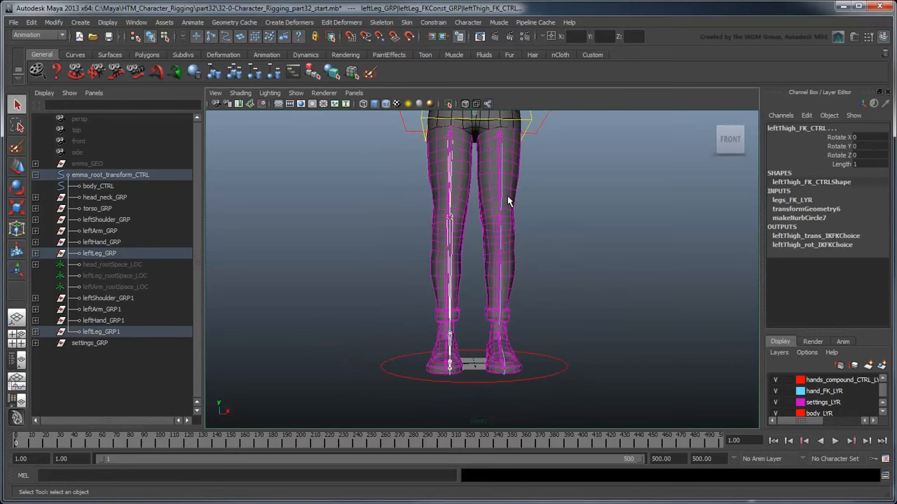
key("e")
left_click_drag(518, 190, 540, 182)
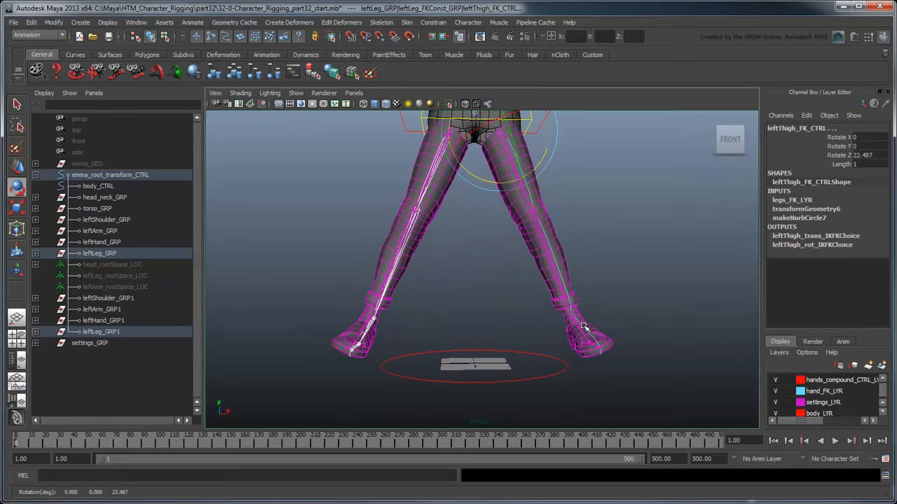
key("ctrl+z")
left_click(594, 305)
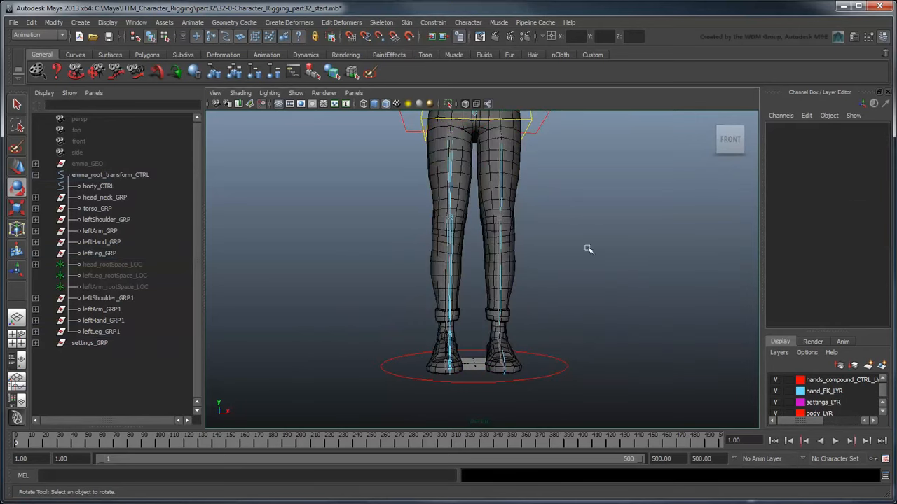
Try moving the original and mirrored shoulder controls together and undo the move
middle_click_drag(590, 238, 599, 484, "alt")
scroll(598, 338, "up", 2)
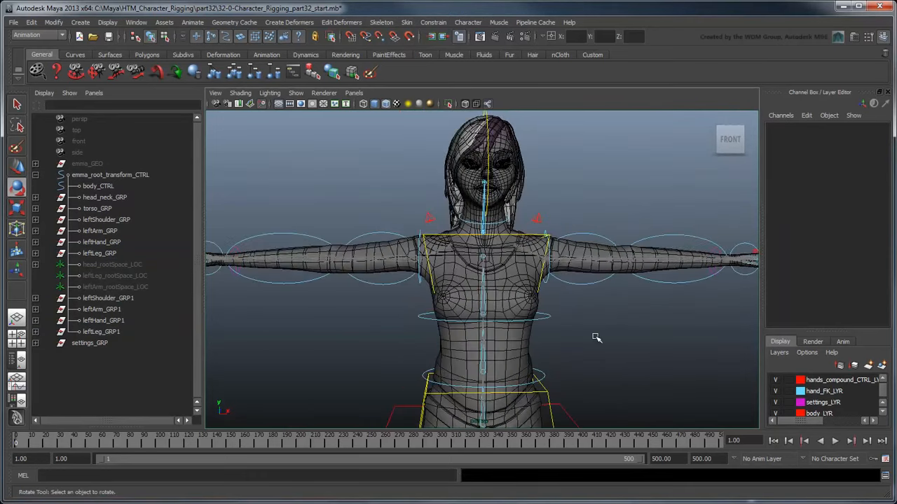
left_click_drag(597, 334, 593, 338, "alt")
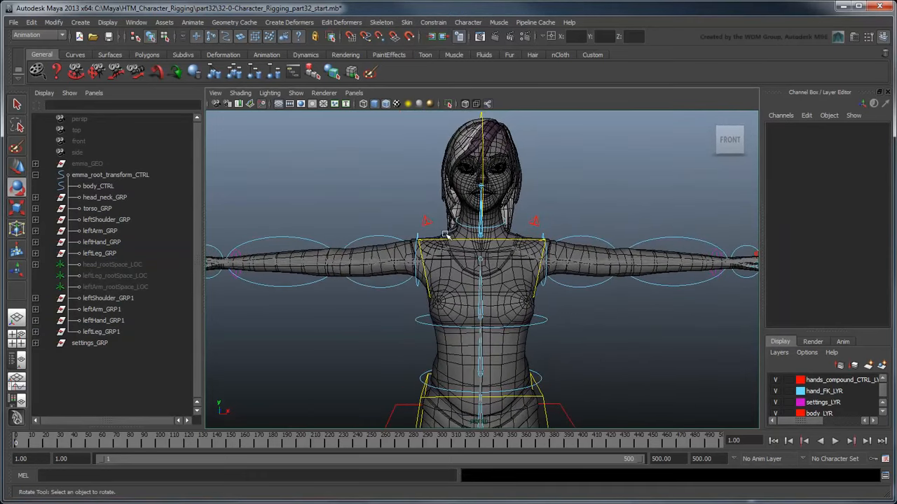
left_click(435, 229)
left_click(539, 228, "shift")
key("w")
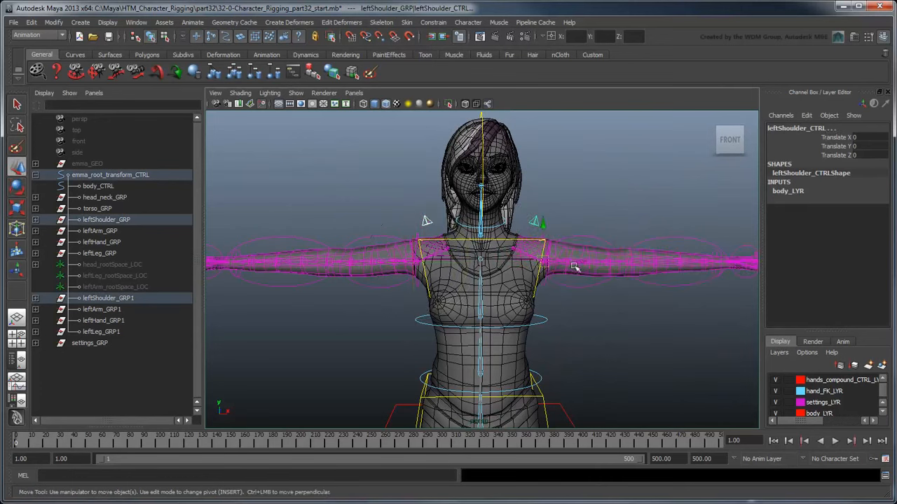
middle_click_drag(582, 270, 570, 232)
key("ctrl+z")
key("q")
left_click(614, 266)
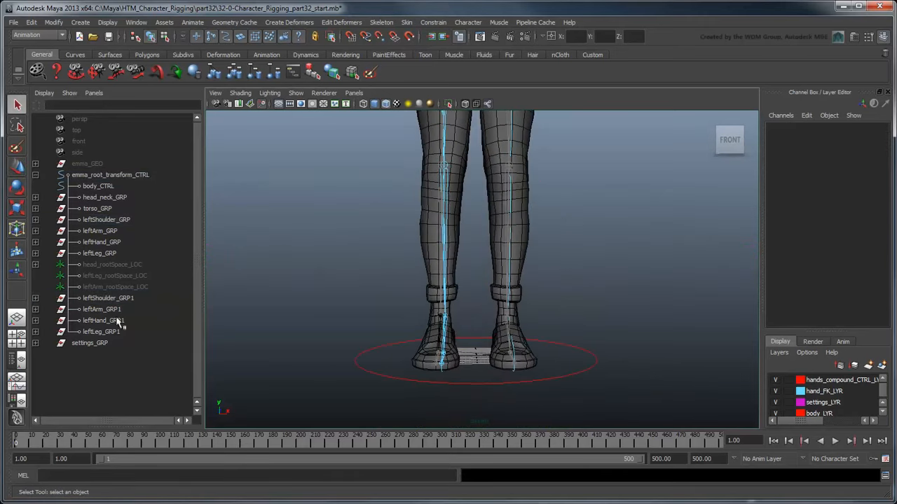
Switch both legs to IK using the FK / IK Blend of leftLeg_settings_CTRL and leftLeg_settings_CTRL1
left_click(36, 343)
left_click(118, 354)
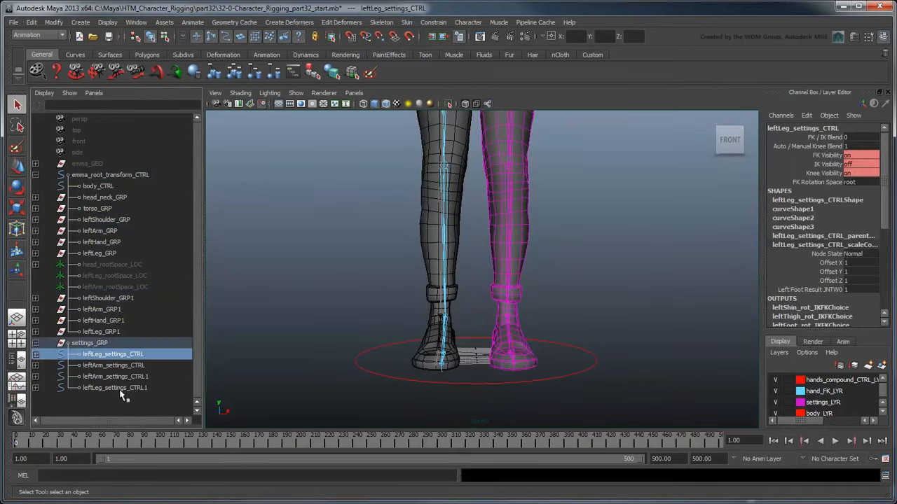
left_click(121, 388, "ctrl")
left_click(812, 138)
left_click(725, 223)
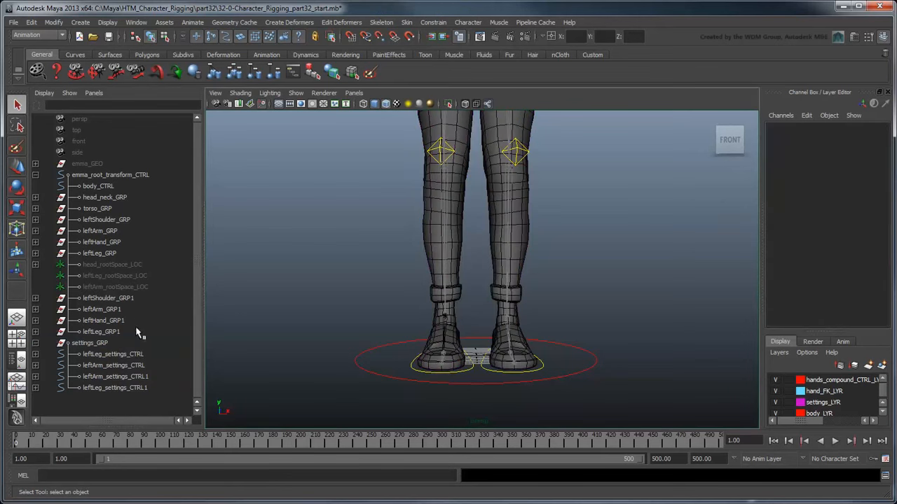
left_click(35, 343)
Try moving the original and mirrored foot IK controls together
left_click(473, 379)
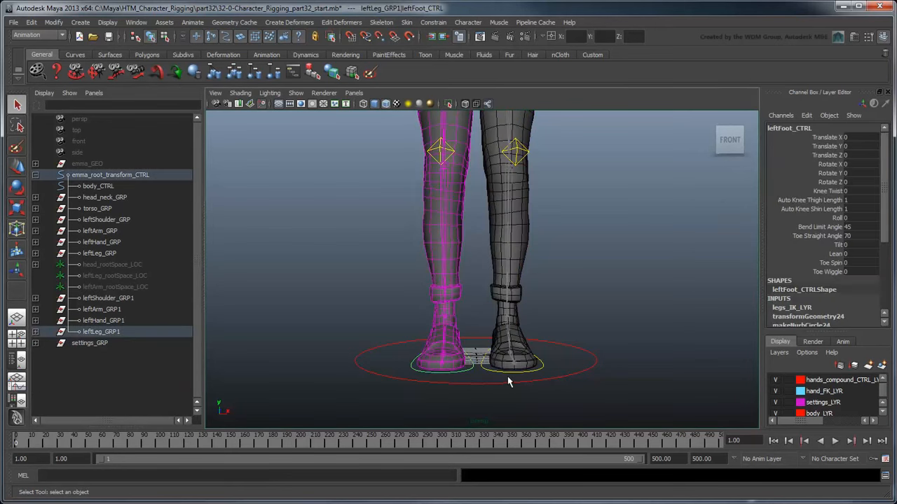
left_click(507, 376, "shift")
key("w")
left_click_drag(559, 323, 668, 314)
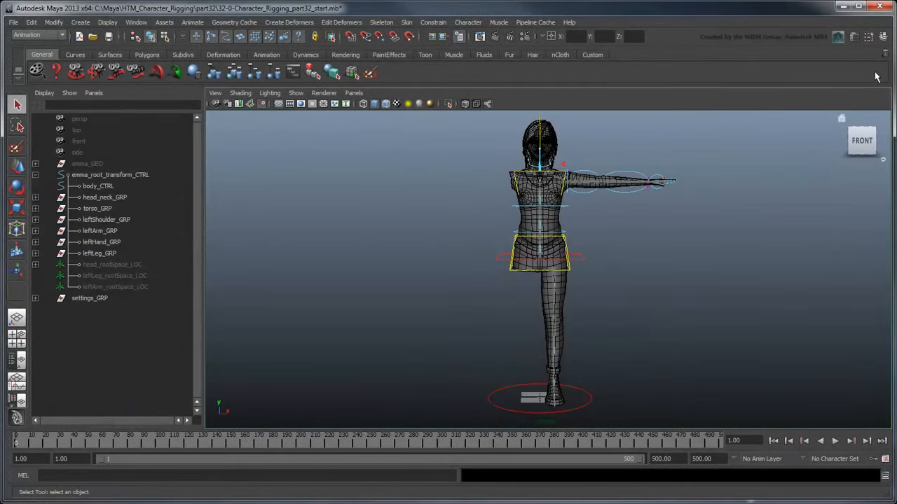
Make the geometry in geo_LYR selectable by turning off the layer's reference display mode
left_click(882, 36)
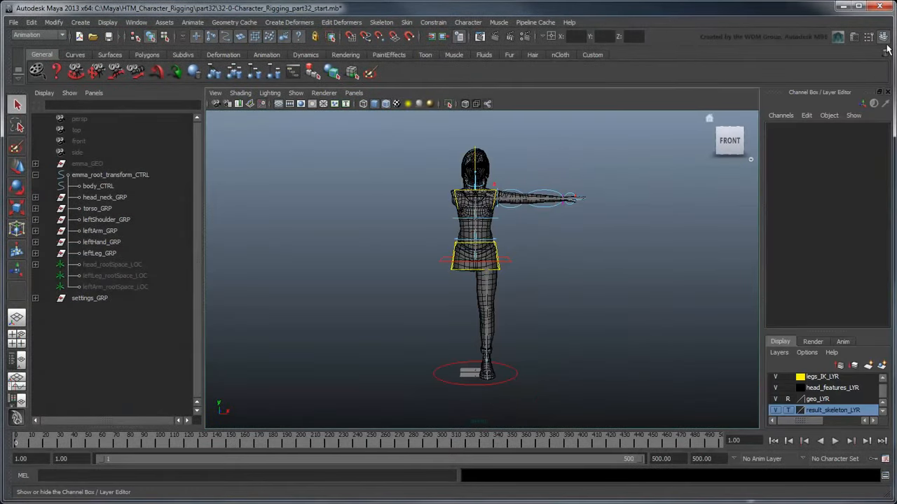
left_click(788, 399)
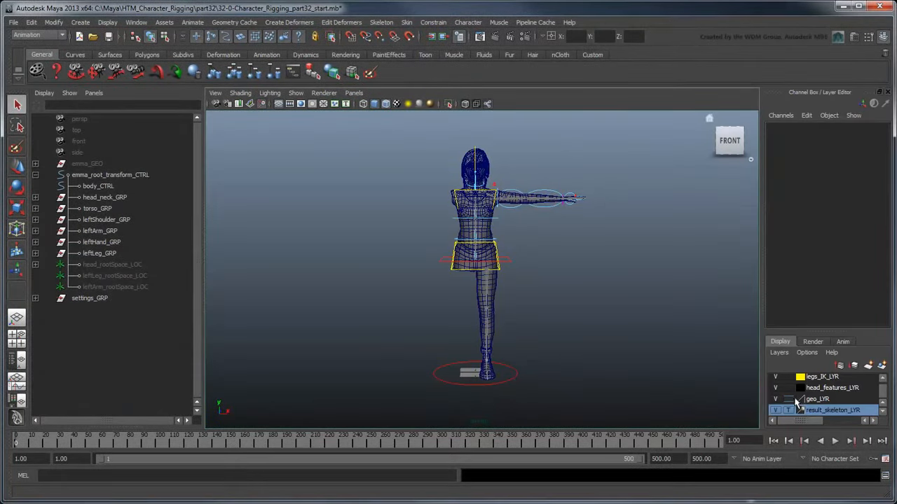
left_click(887, 93)
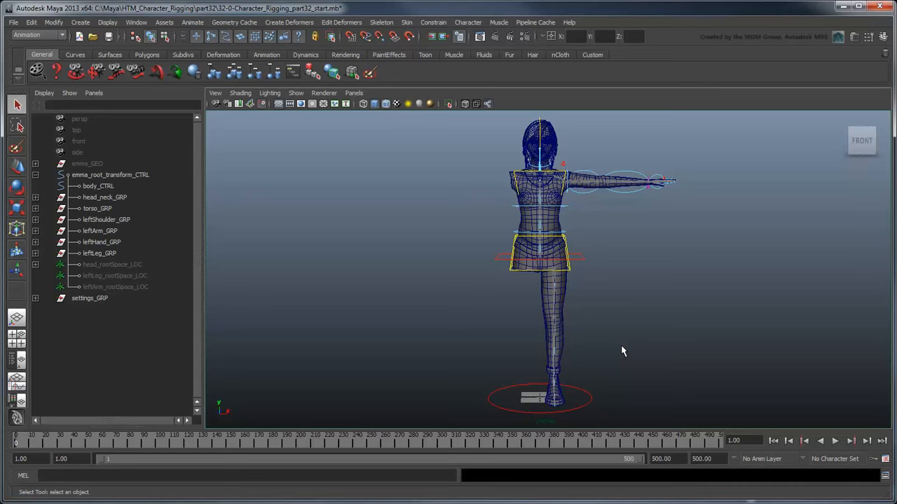
Select the left leg's ball, foot, shin and thigh meshes
scroll(616, 354, "up", 3)
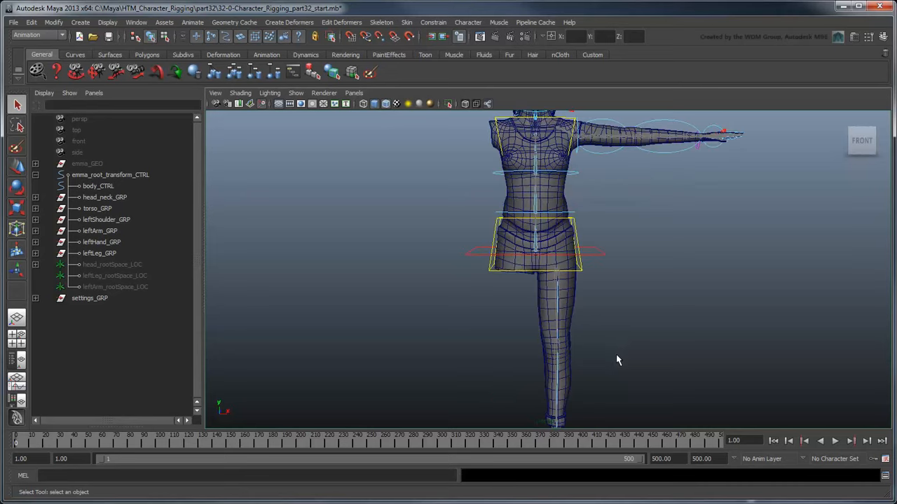
middle_click_drag(616, 356, 632, 216, "alt")
scroll(623, 275, "up", 2)
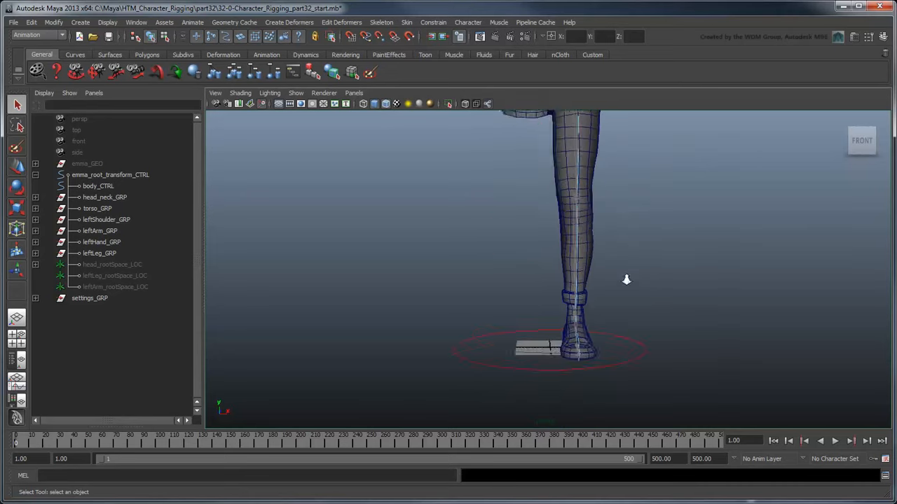
left_click(601, 361)
key("Up")
key("Up")
Add the left upper arm and forearm segment meshes to the selection
middle_click_drag(632, 182, 595, 480, "alt")
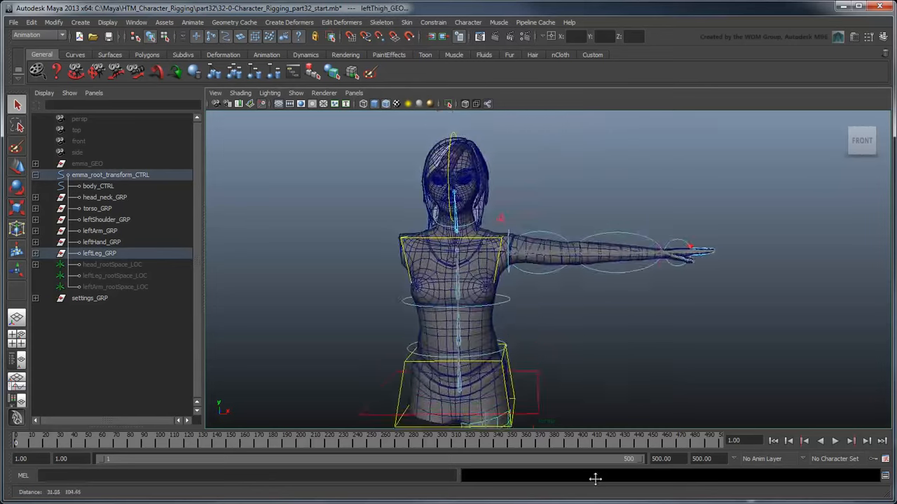
scroll(623, 369, "up", 2)
left_click(513, 259)
left_click(618, 264)
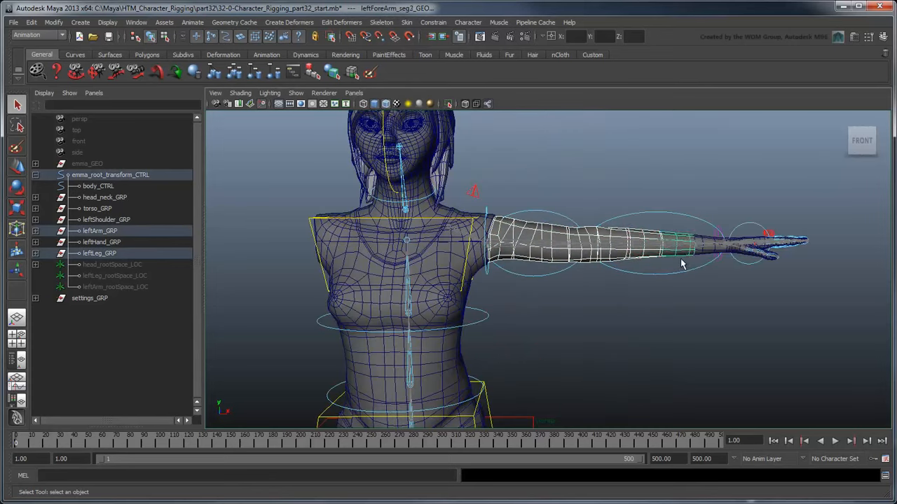
Add the left palm, thumb and finger meshes and the left shoulder mesh to the selection
scroll(521, 310, "up", 4)
left_click_drag(520, 310, 569, 208, "alt")
scroll(569, 208, "up", 3)
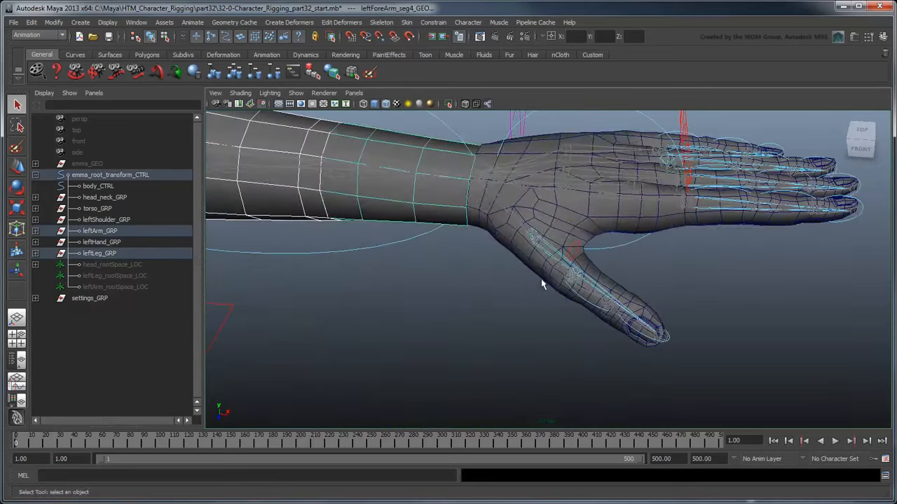
left_click(631, 334)
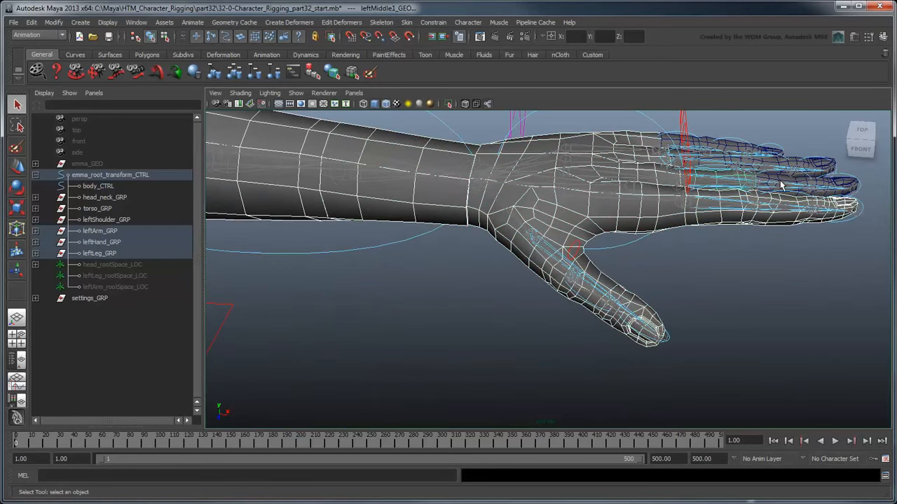
left_click(739, 166)
left_click(701, 150, "shift")
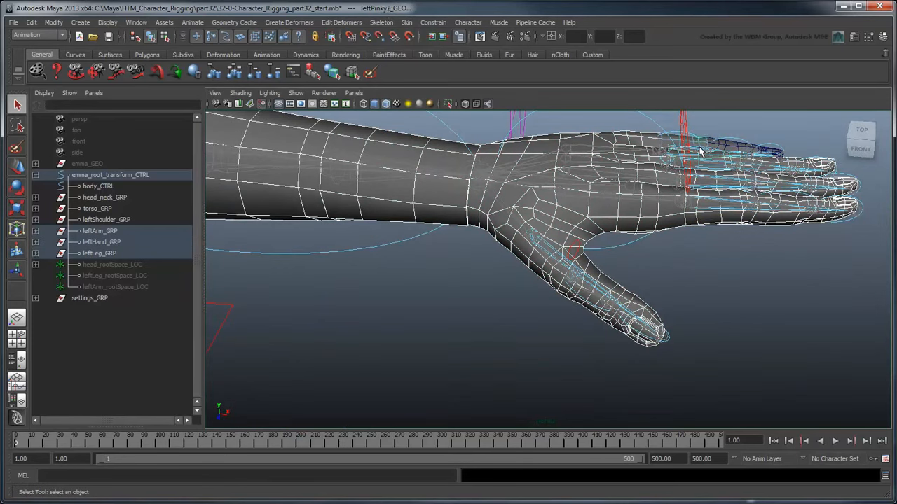
left_click(727, 151, "shift")
left_click(770, 154, "shift")
right_click_drag(770, 155, 549, 346, "alt")
left_click(471, 232, "shift")
key("alt+Home")
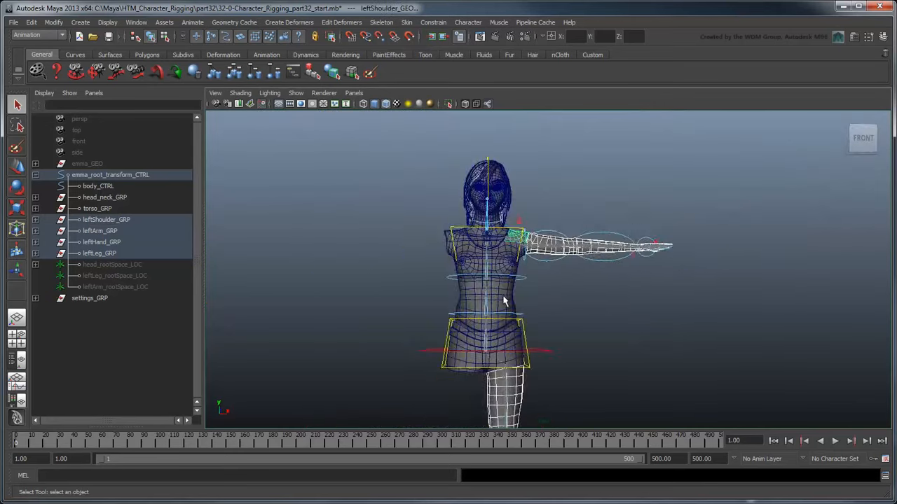
Duplicate the selected left limb meshes with Duplicate Special, using reset settings and grouping the copies under World
left_click(31, 22)
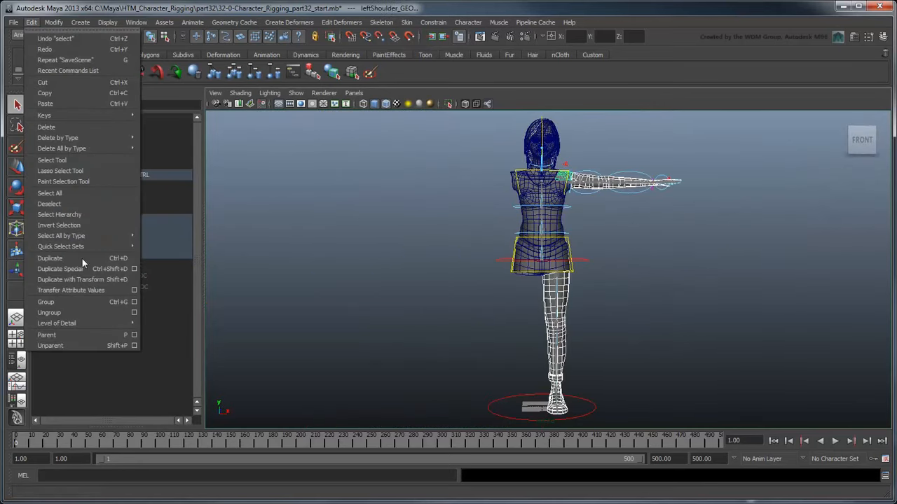
left_click(134, 269)
left_click(396, 149)
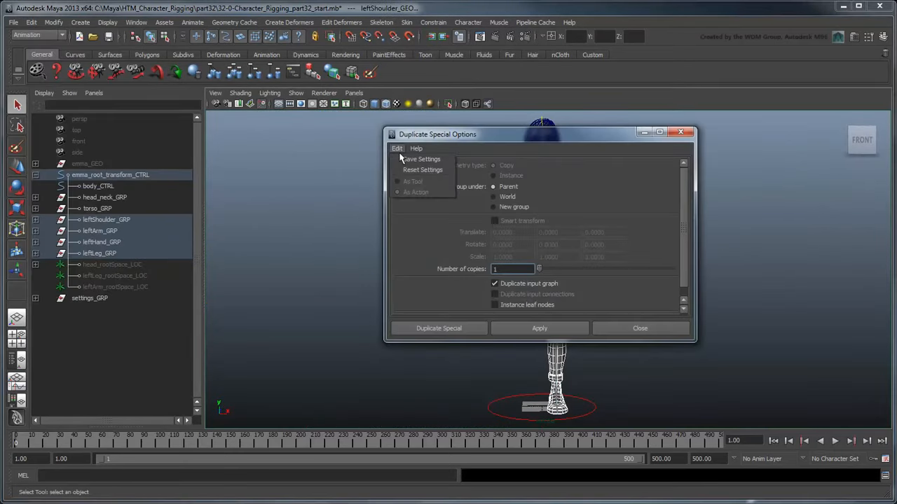
left_click(402, 173)
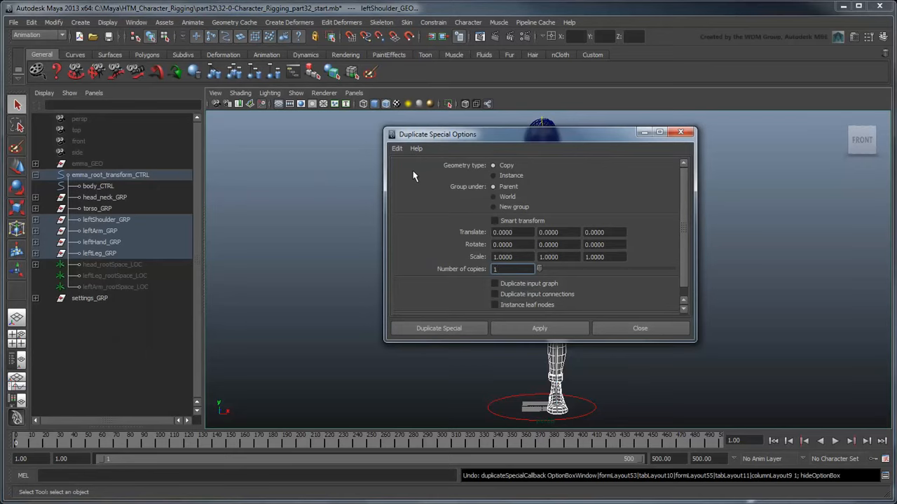
left_click(516, 201)
left_click(469, 334)
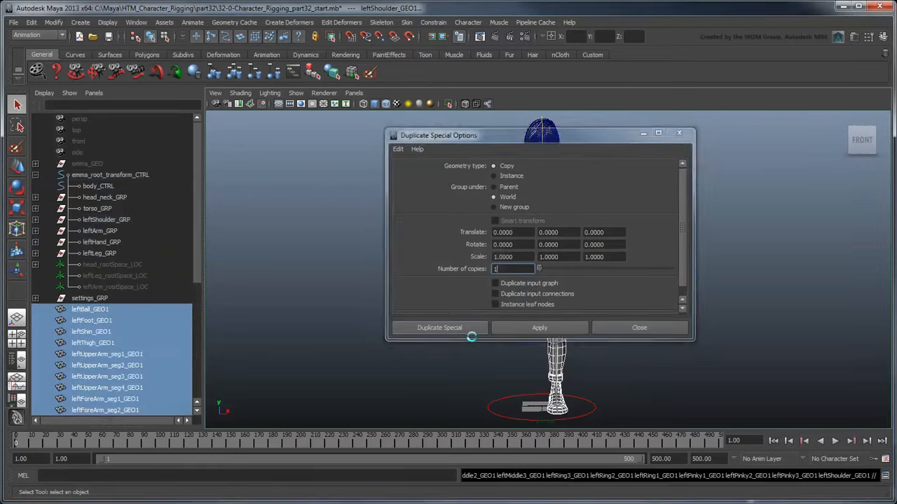
Rename the selected duplicated limb meshes by searching for "left" and replacing it with "right"
scroll(77, 376, "down", 5)
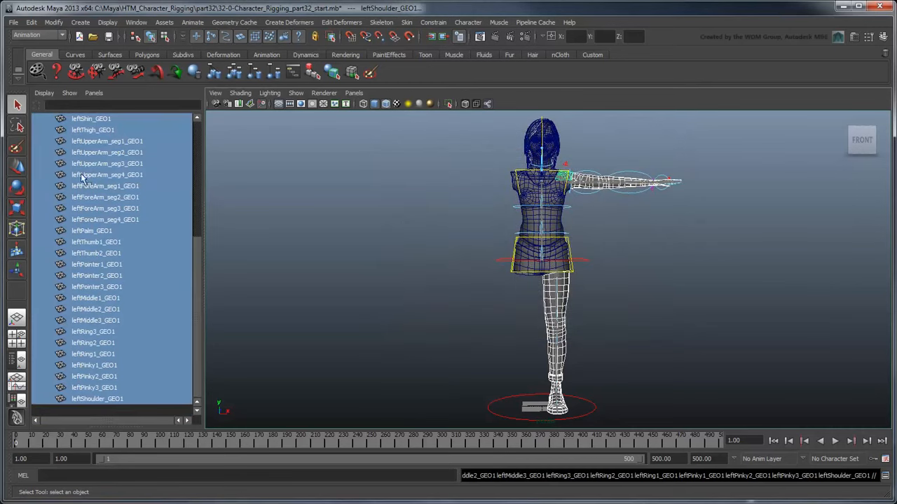
left_click(54, 21)
left_click(95, 148)
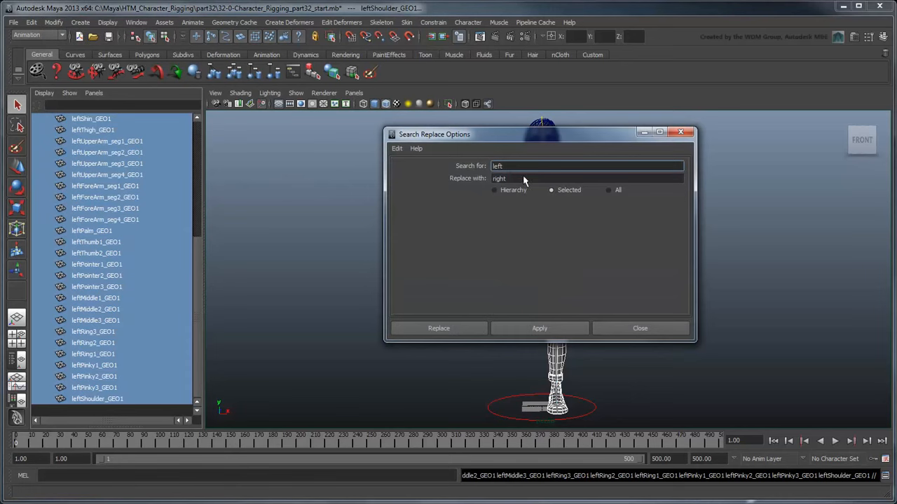
left_click(438, 328)
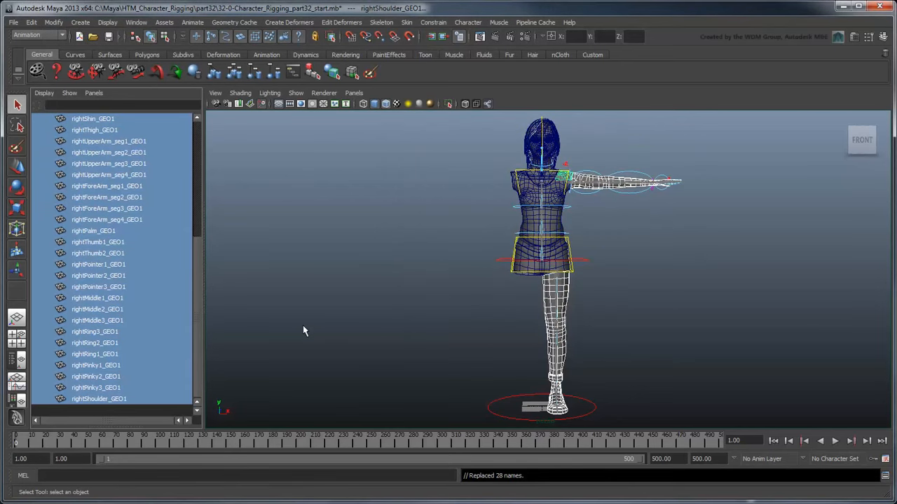
Group the renamed right limb meshes and mirror the group across the body by setting its Scale X to -1
key("ctrl+g")
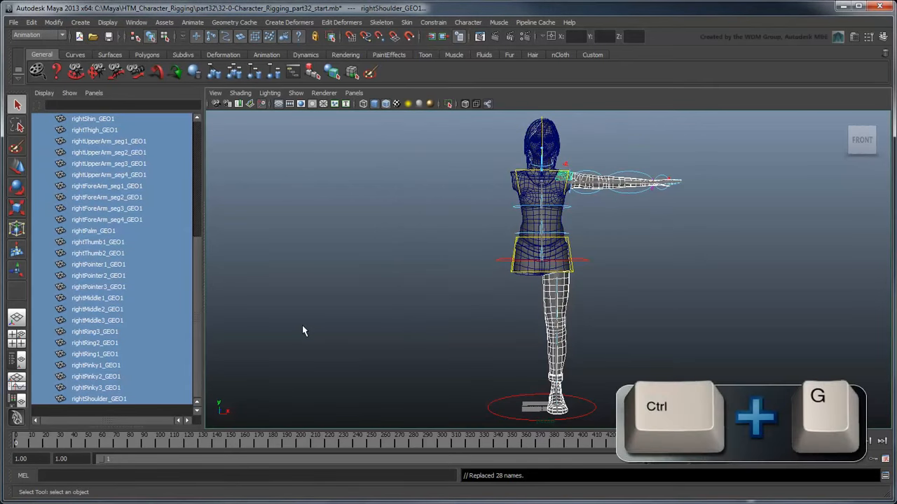
left_click(883, 37)
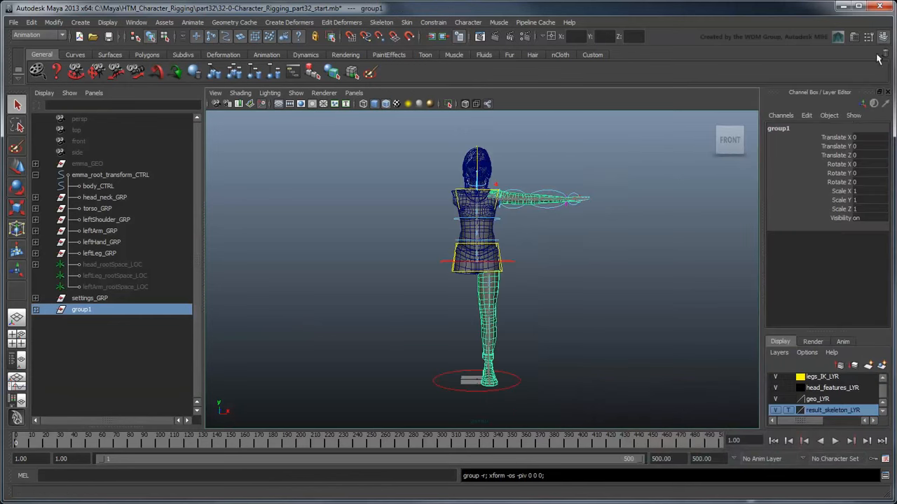
left_click(866, 194)
type("-1")
key("Return")
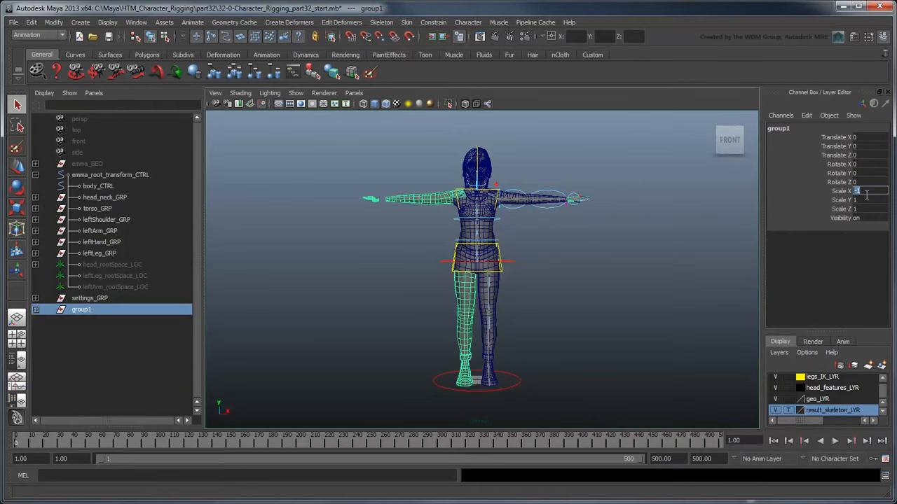
Unlock the translate, rotate and scale channels of rightPalm_GEO1 inside group1 and set its Scale X to -1
scroll(632, 238, "up", 5)
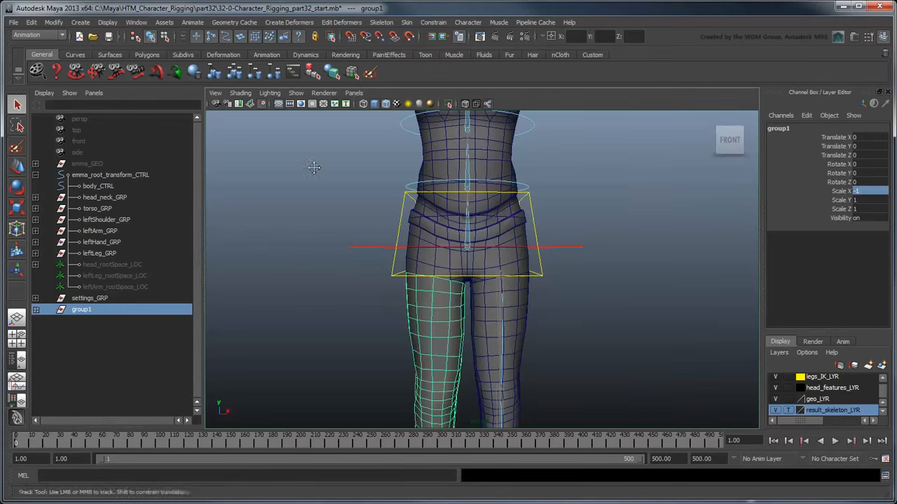
middle_click_drag(301, 151, 506, 323, "alt")
left_click(35, 309)
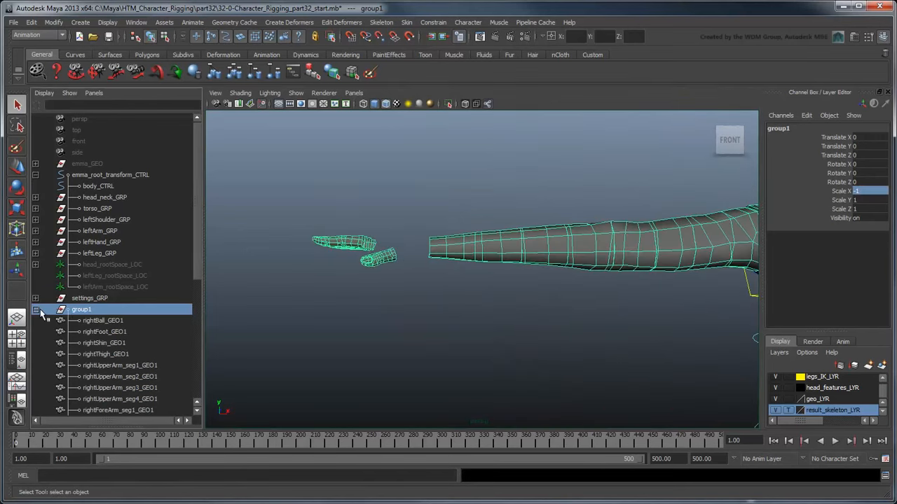
scroll(130, 335, "down", 5)
left_click(116, 235)
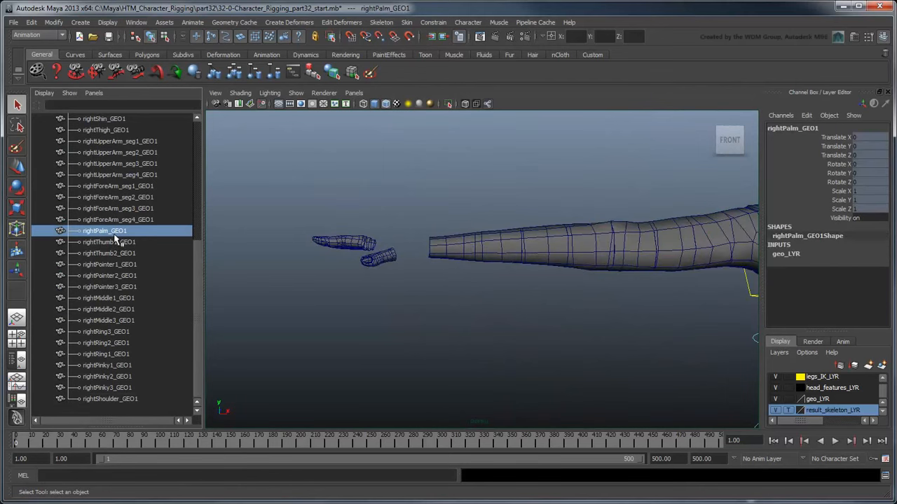
left_click_drag(830, 137, 816, 209)
right_click_drag(807, 190, 838, 410)
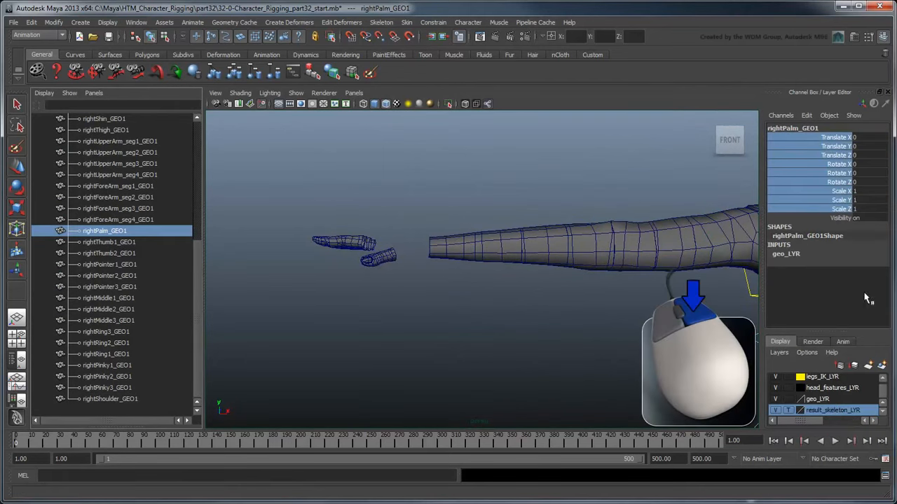
double_click(862, 191)
type("1")
key("Return")
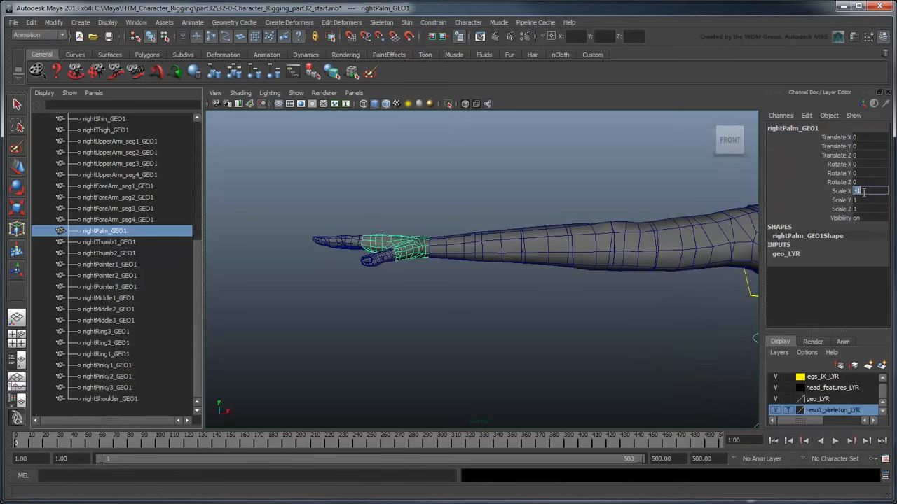
Deselect the palm, collapse group1 in the Outliner and set the geo_LYR display layer to Reference
left_click(525, 327)
scroll(525, 327, "down", 5)
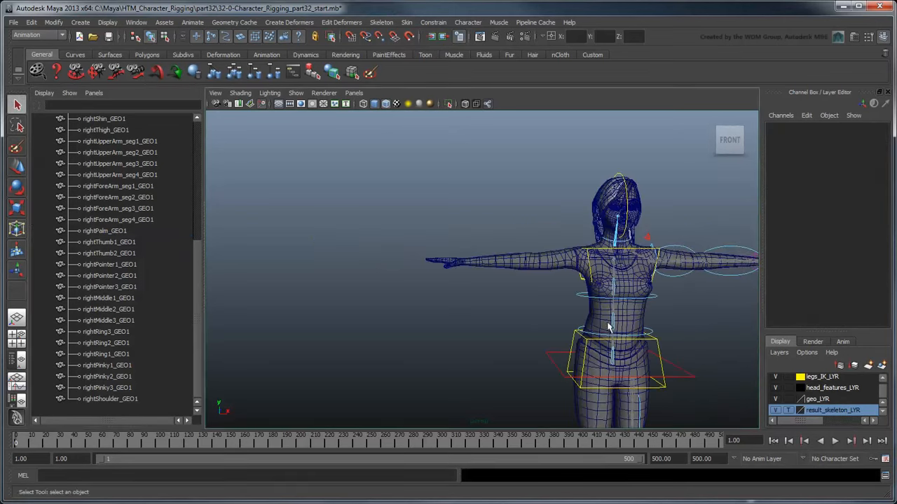
middle_click_drag(601, 294, 501, 233, "alt")
scroll(502, 233, "down", 2)
left_click_drag(200, 338, 199, 231)
left_click(36, 310)
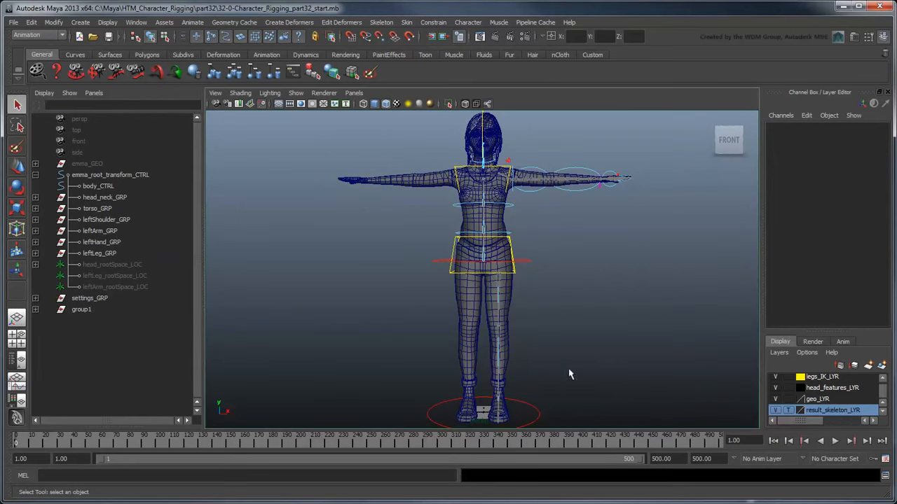
left_click(788, 399)
left_click(788, 399)
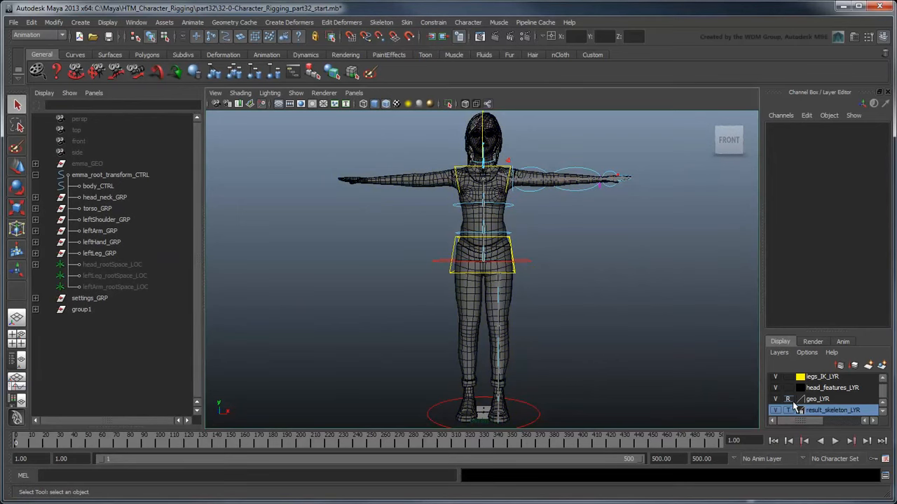
left_click(887, 92)
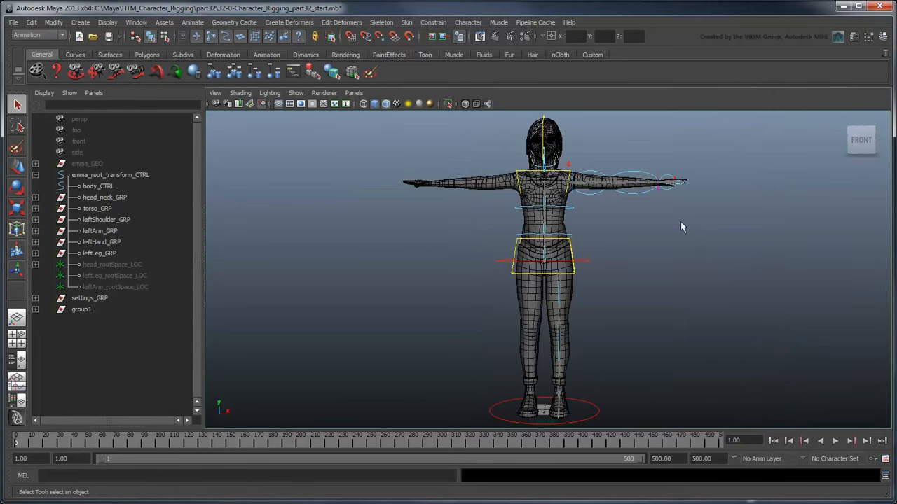
Expand leftLeg_GRP down through DO_NOT_TOUCH_GRP to leftLeg_resultConst_GRP and select leftThigh_result_JNT
left_click_drag(678, 250, 671, 304)
middle_click_drag(671, 304, 678, 188, "alt")
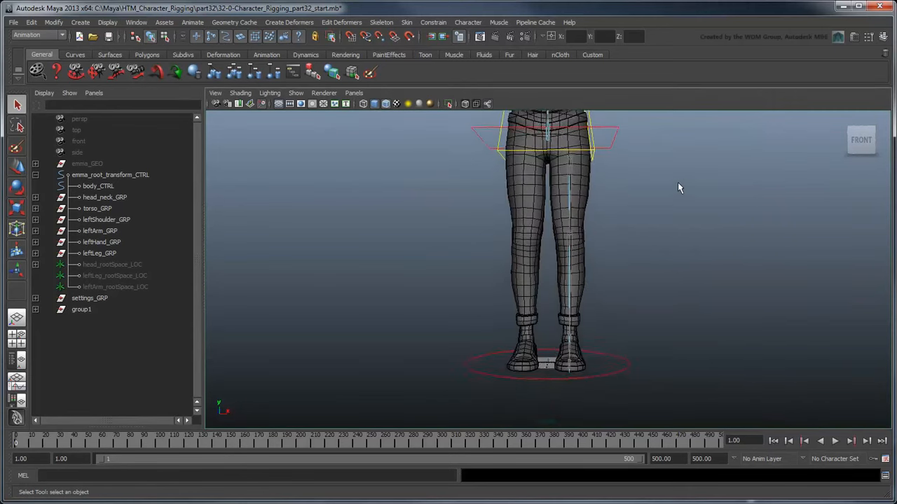
left_click_drag(677, 187, 675, 207, "alt")
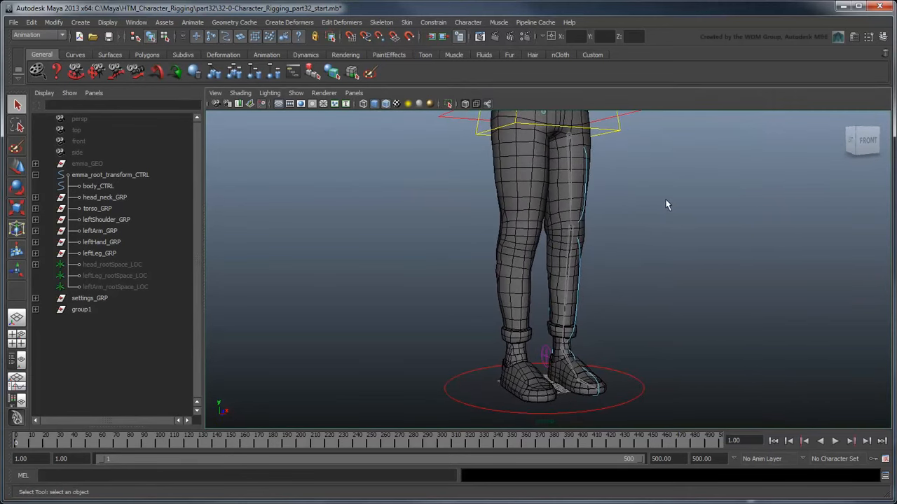
left_click(36, 253)
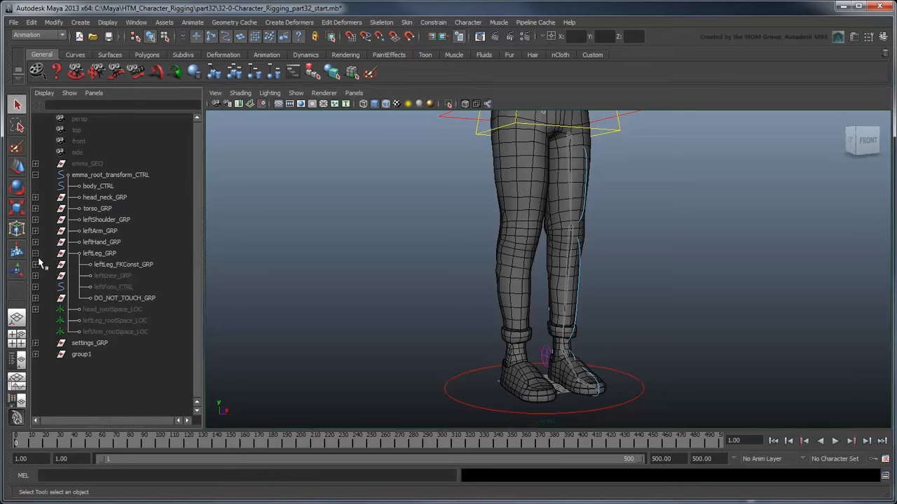
left_click(35, 299)
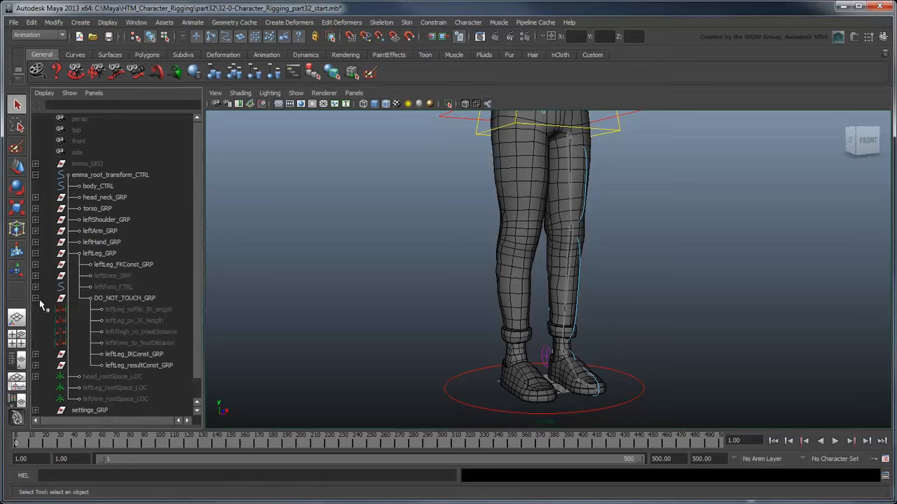
left_click(36, 365)
left_click(144, 378)
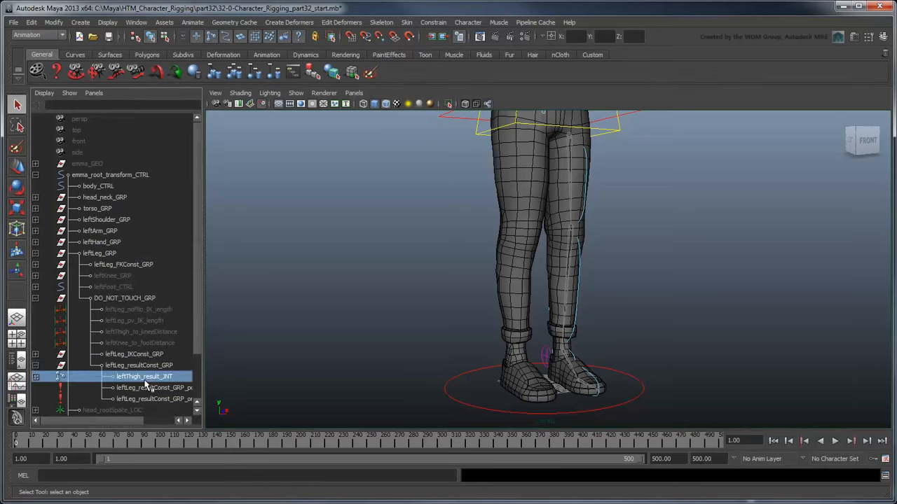
Mirror the left thigh joint chain across YZ with the Behavior function, replacing "left" with "right" in the joint names
left_click(382, 22)
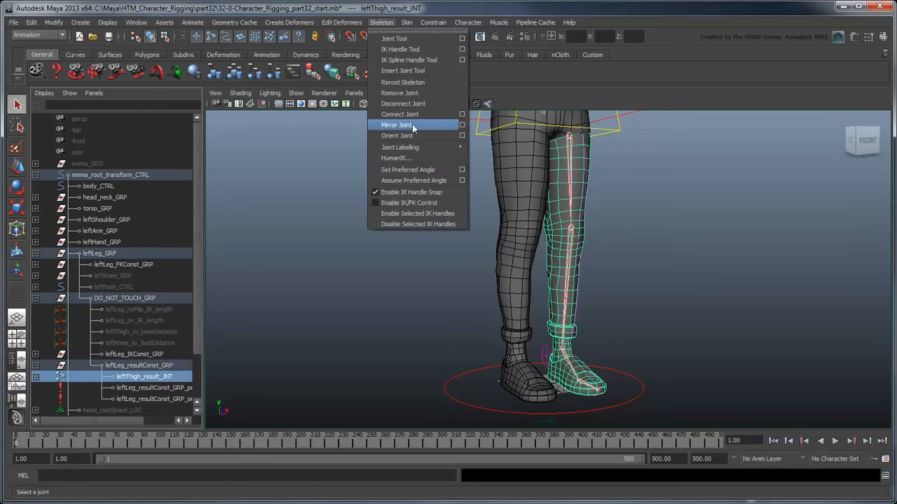
left_click(462, 125)
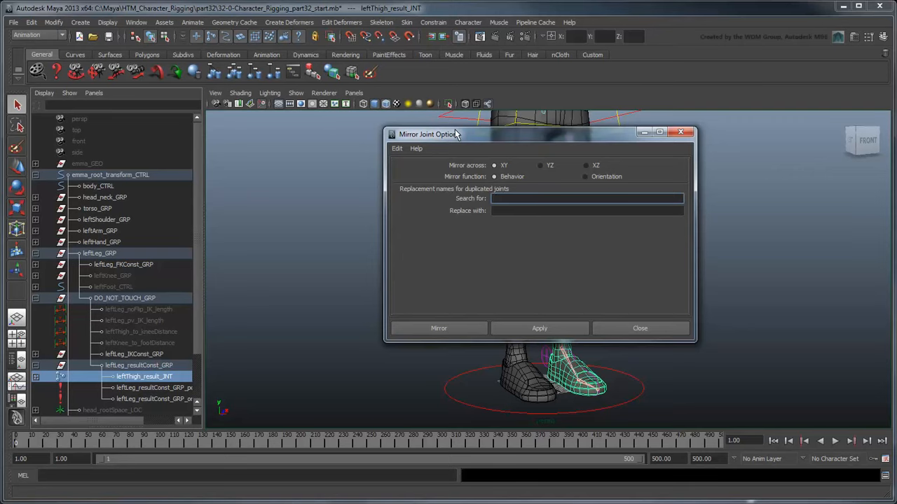
left_click(541, 168)
key("Tab")
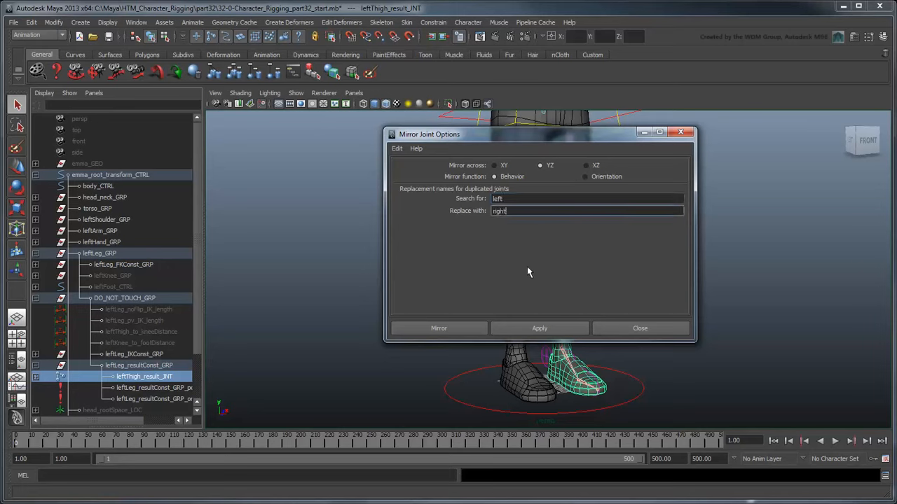
left_click(481, 328)
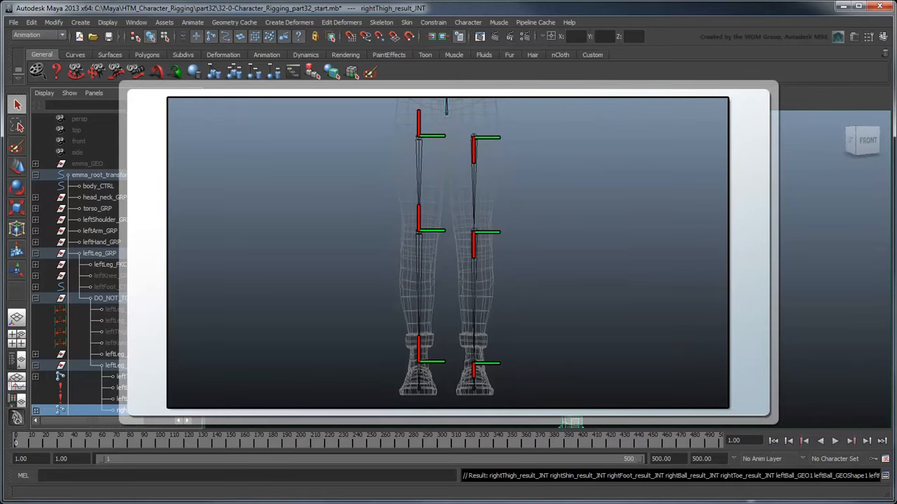
Make geo_LYR selectable and delete the upside-down leg geometry that was mirrored along with the joints
scroll(630, 310, "down", 3)
middle_click_drag(631, 323, 612, 225, "alt")
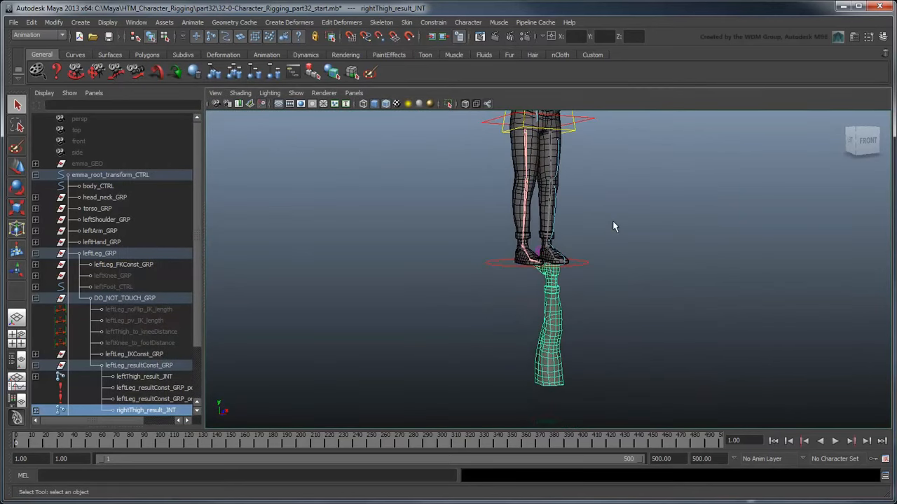
left_click(881, 36)
scroll(629, 243, "up", 2)
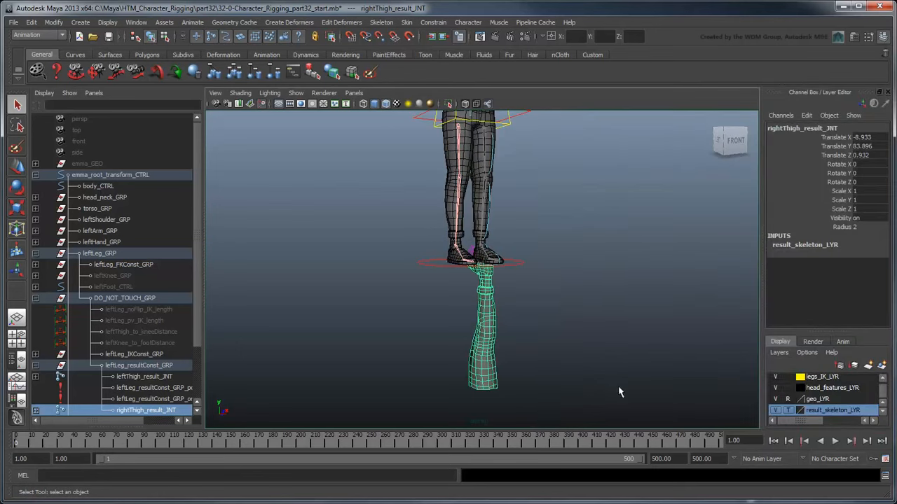
left_click(788, 399)
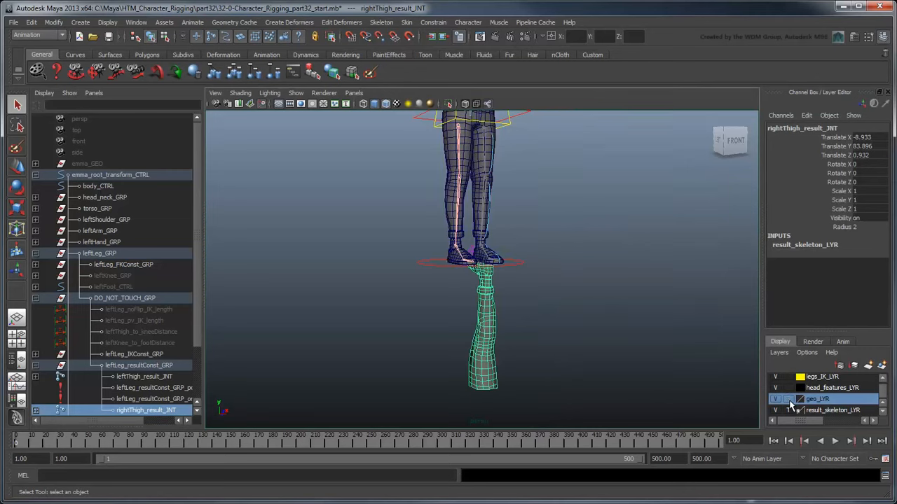
left_click_drag(570, 412, 438, 279)
key("Delete")
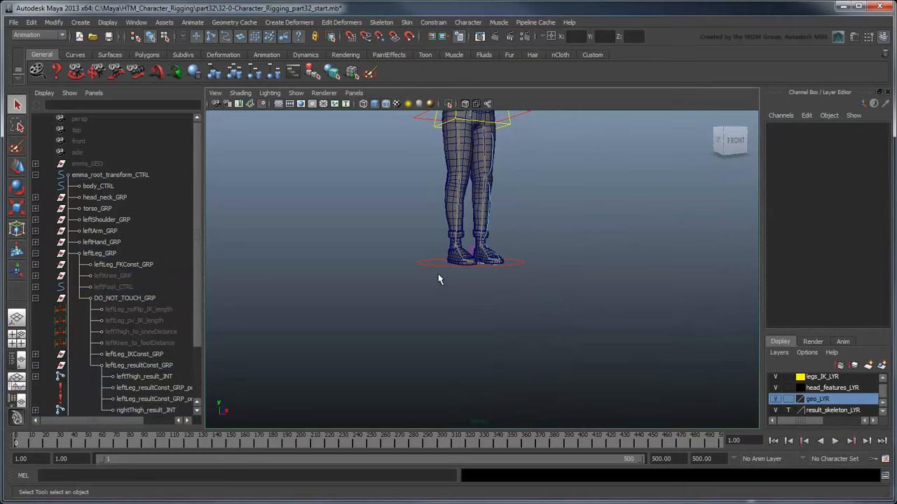
Make the joints on result_skeleton_LYR selectable by taking the layer out of Template mode
scroll(439, 279, "up", 4)
middle_click_drag(467, 258, 485, 370, "alt")
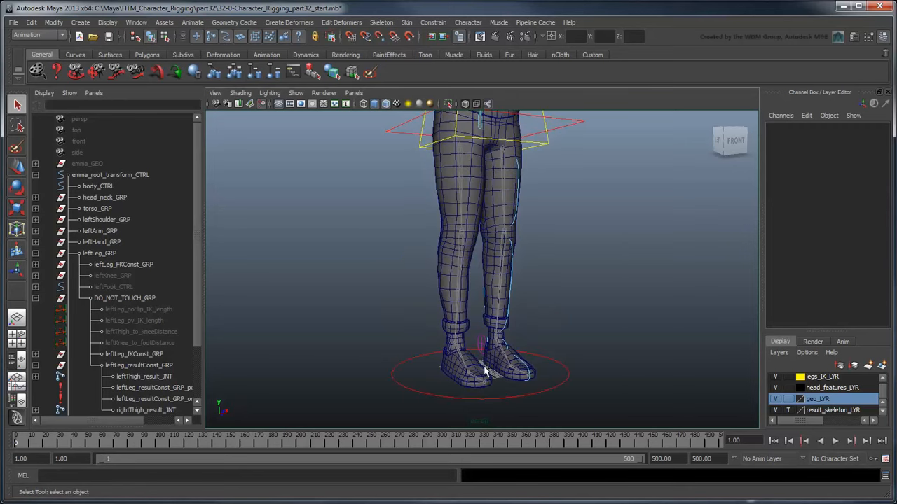
left_click(788, 410)
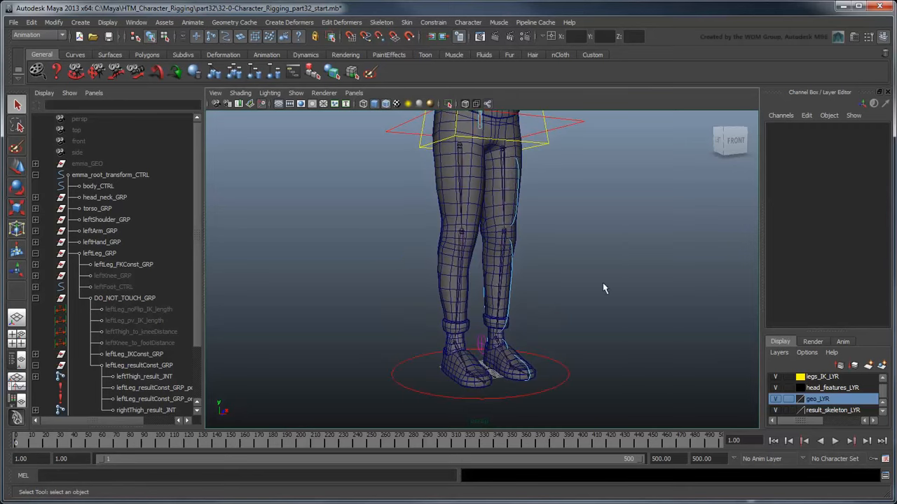
Test the mirrored behavior by rotating the left leg's thigh control and rightThigh_result_JNT together around Z
left_click(518, 219)
left_click(463, 203, "shift")
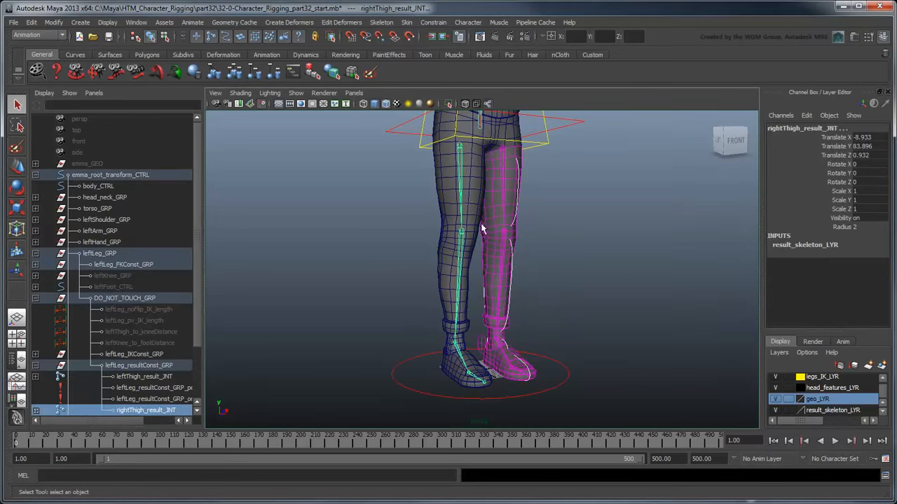
key("e")
mouse_move(447, 195)
left_mouse_down()
mouse_move(416, 177)
mouse_move(450, 194)
left_mouse_up()
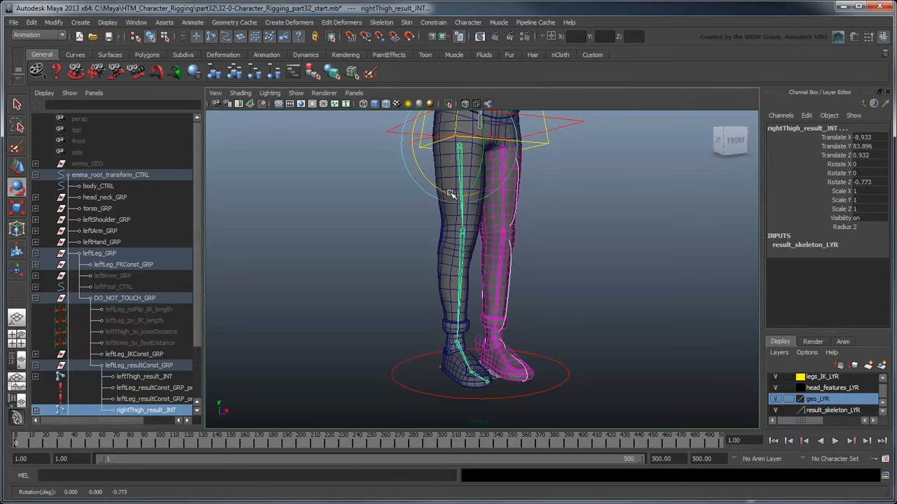
left_click(550, 255)
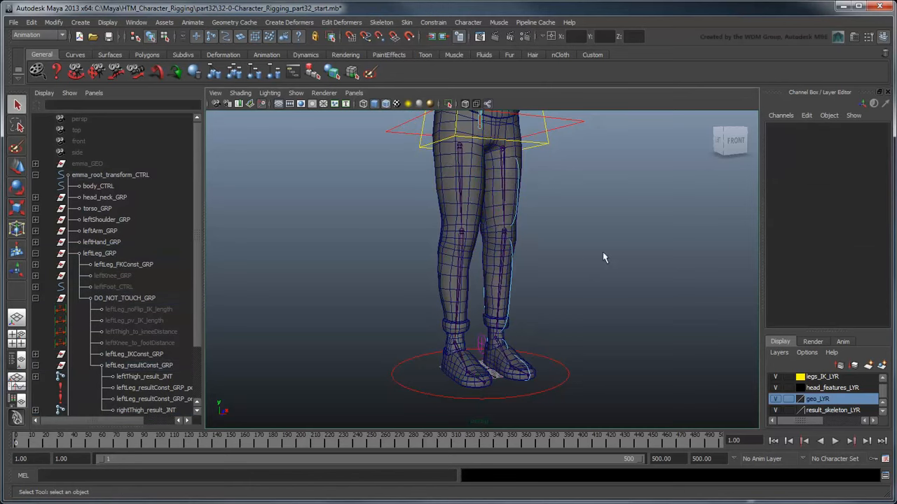
Close the Channel Box and parent rightThigh_GEO1 to rightThigh_result_JNT and rightShin_GEO1 to rightShin_result_JNT
left_click(887, 92)
scroll(105, 339, "down", 5)
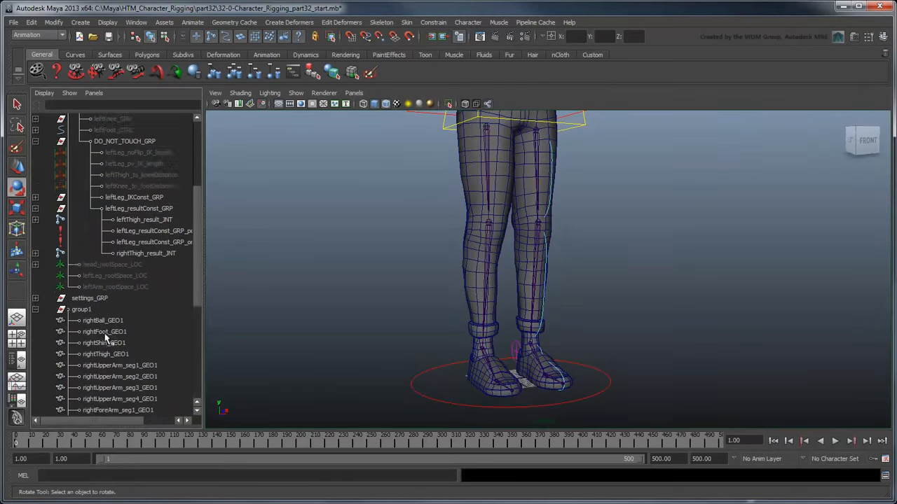
scroll(105, 339, "down", 3)
left_click(106, 265)
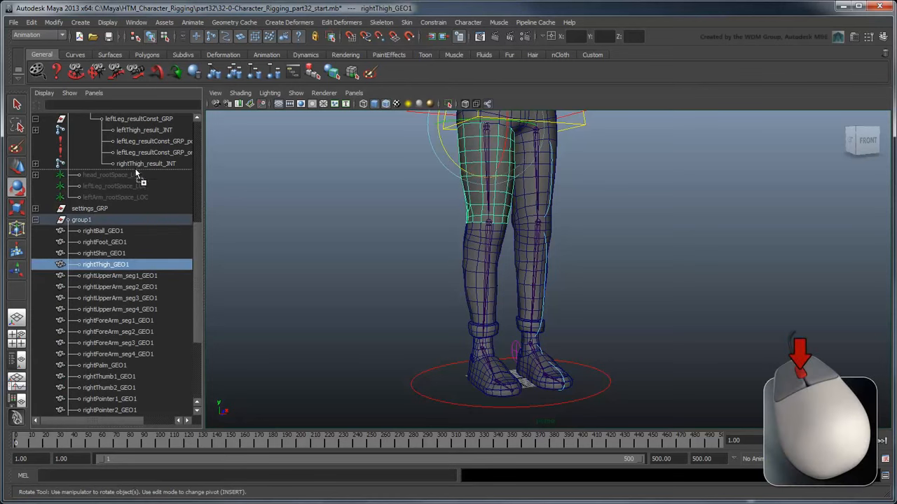
middle_click_drag(137, 173, 139, 164)
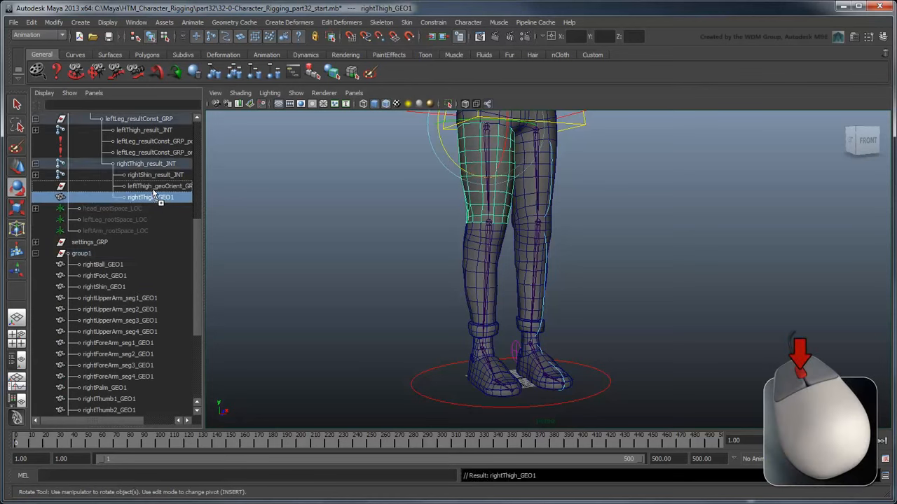
left_click(130, 276)
middle_click_drag(130, 276, 154, 177)
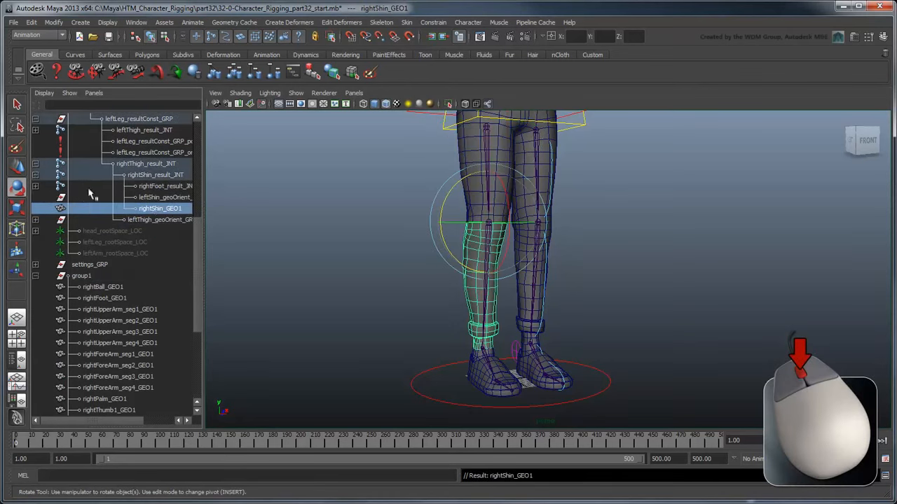
Parent rightFoot_GEO1 to rightFoot_result_JNT and rightBall_GEO1 to rightBall_result_JNT
left_click(98, 286)
middle_click_drag(98, 286, 147, 189)
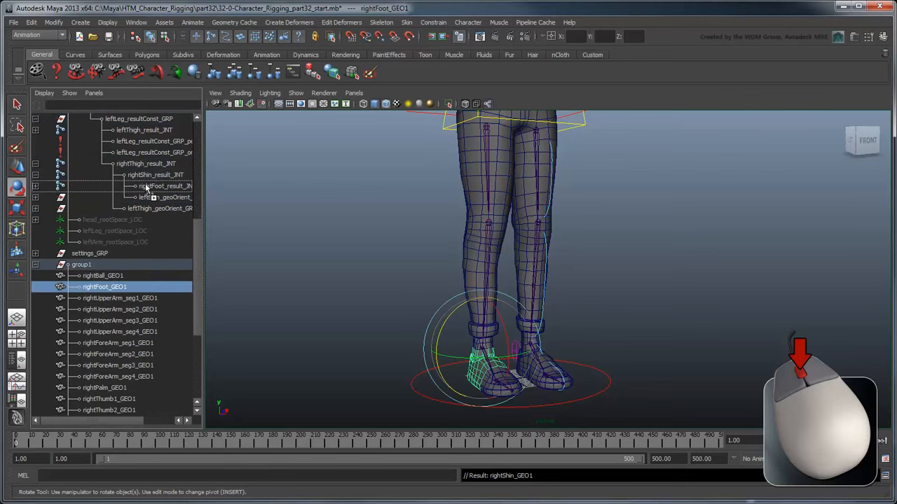
left_click(38, 187)
left_click_drag(202, 251, 239, 250)
left_click(112, 298)
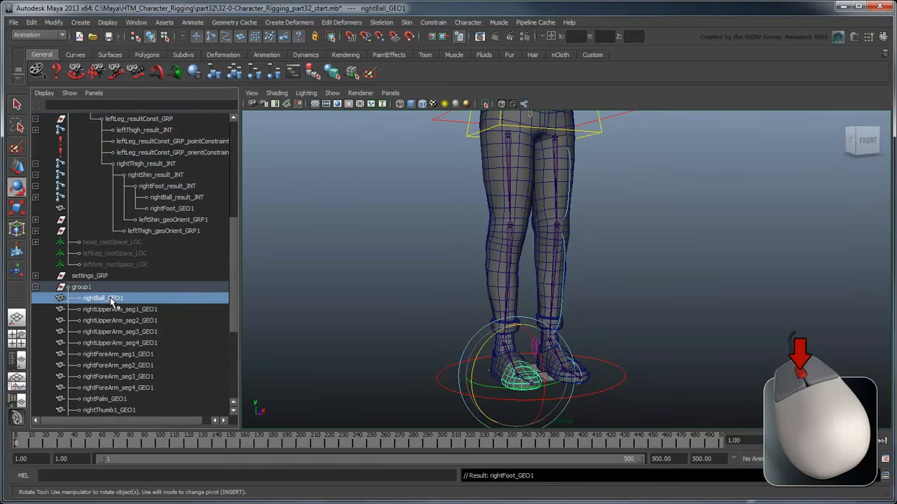
middle_click_drag(112, 298, 176, 197)
Test the parented right leg meshes by rotating rightThigh_result_JNT and rightShin_result_JNT, undoing each rotation
left_click(170, 165)
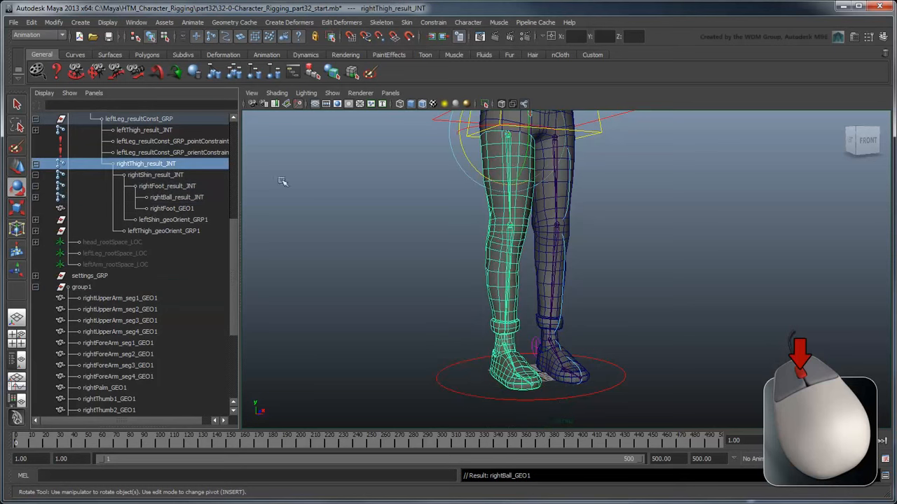
left_click_drag(537, 136, 548, 138)
key("ctrl+z")
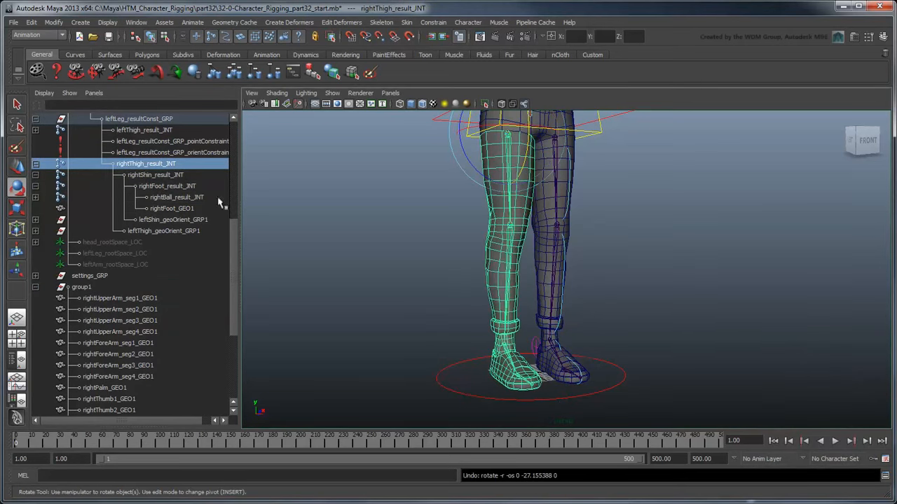
left_click(175, 177)
left_click_drag(531, 202, 524, 235)
key("ctrl+z")
left_click(406, 274)
Collapse group1 and move rightThigh_result_JNT out of leftLeg_resultConst_GRP to sit directly under emma_root_transform_CTRL
left_click(37, 287)
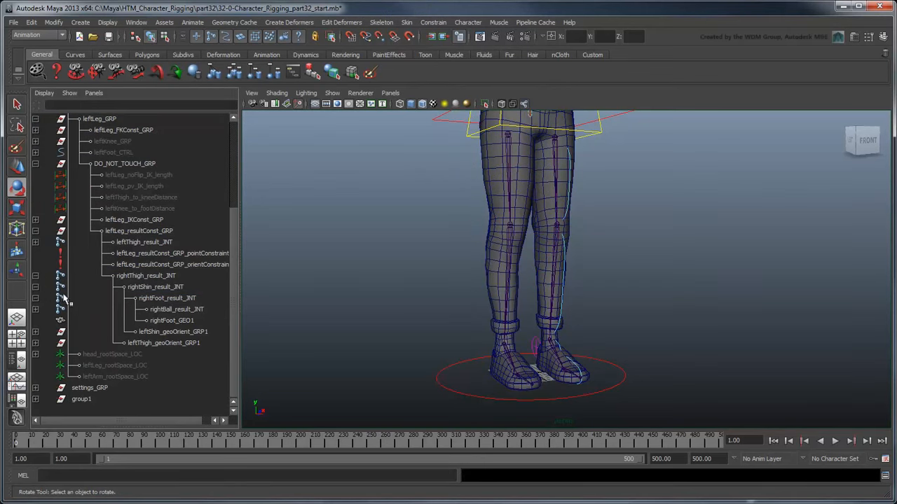
left_click(148, 277)
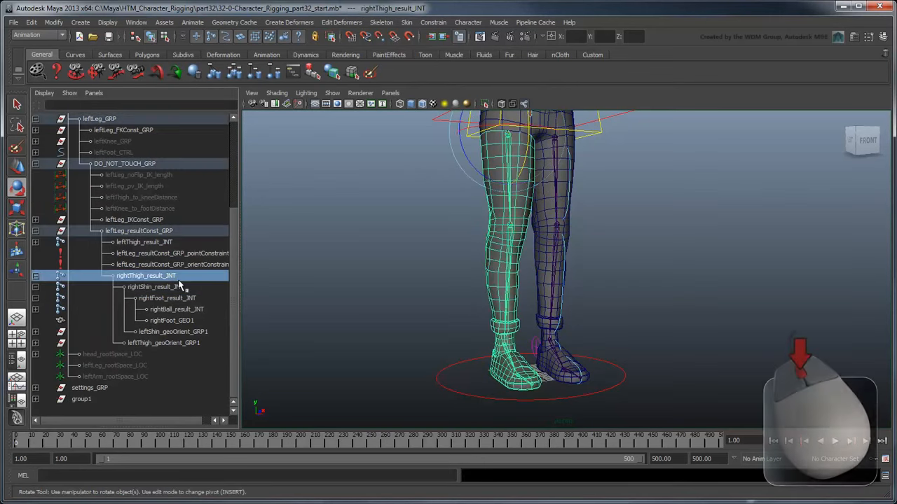
middle_click_drag(180, 283, 172, 387)
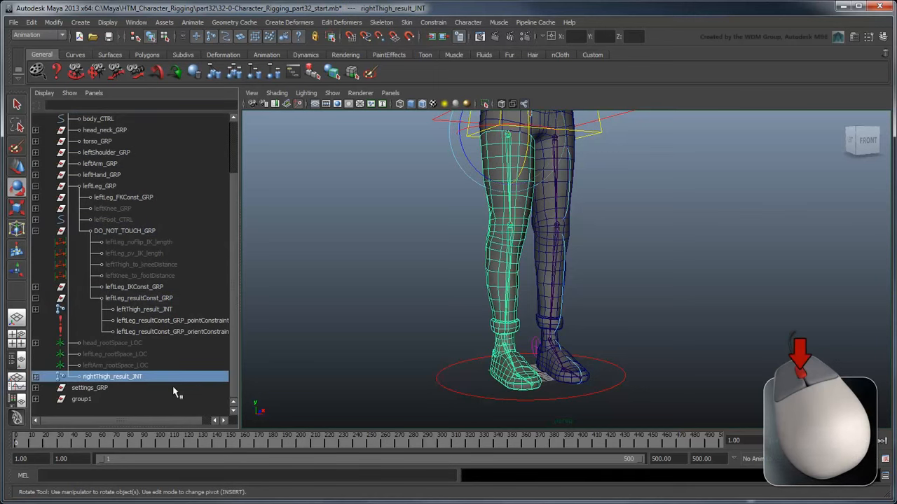
Group rightThigh_result_JNT and name the new group rightLeg_GRP
key("ctrl+g")
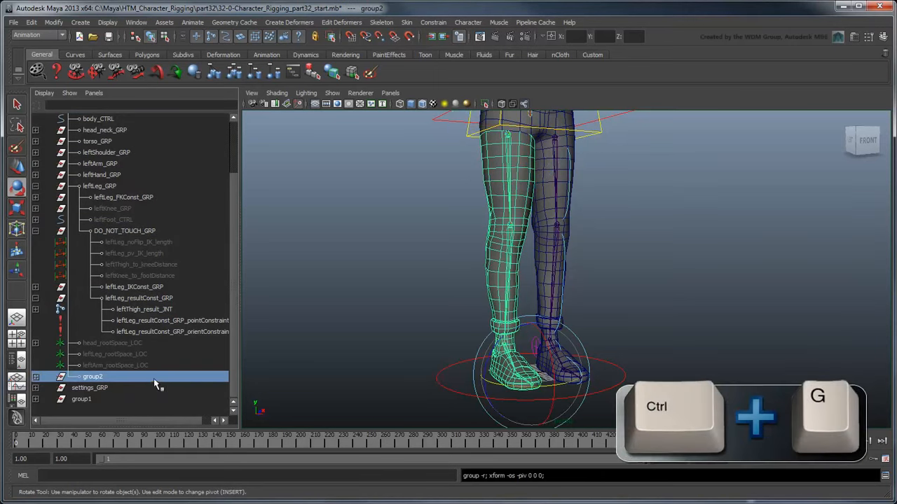
double_click(121, 377)
type("rightLeg_G")
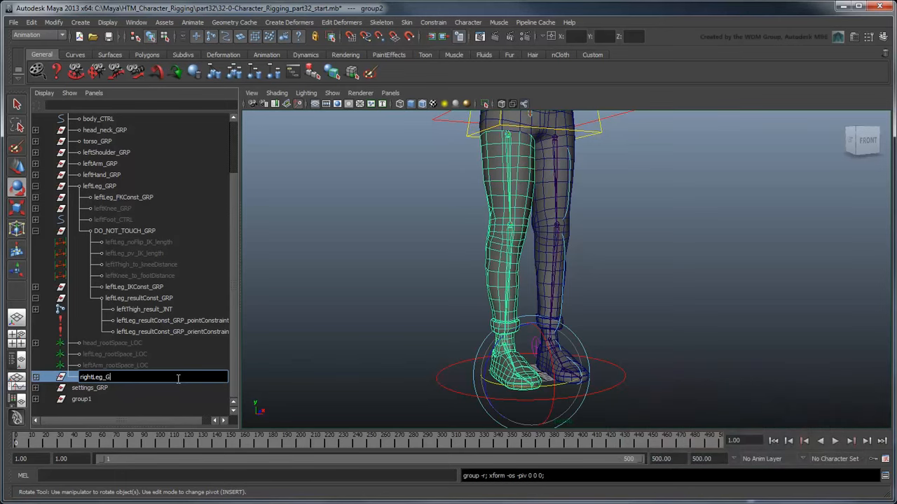
type("RP")
key("Return")
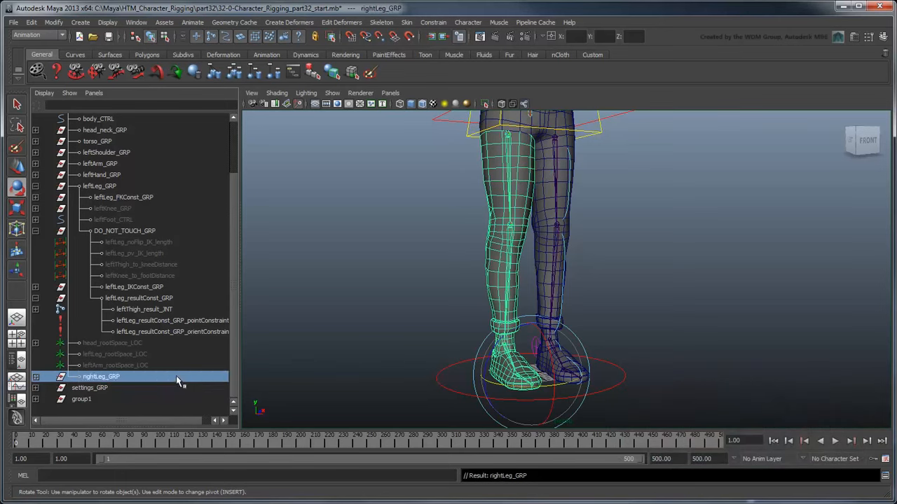
left_click(304, 370)
key("q")
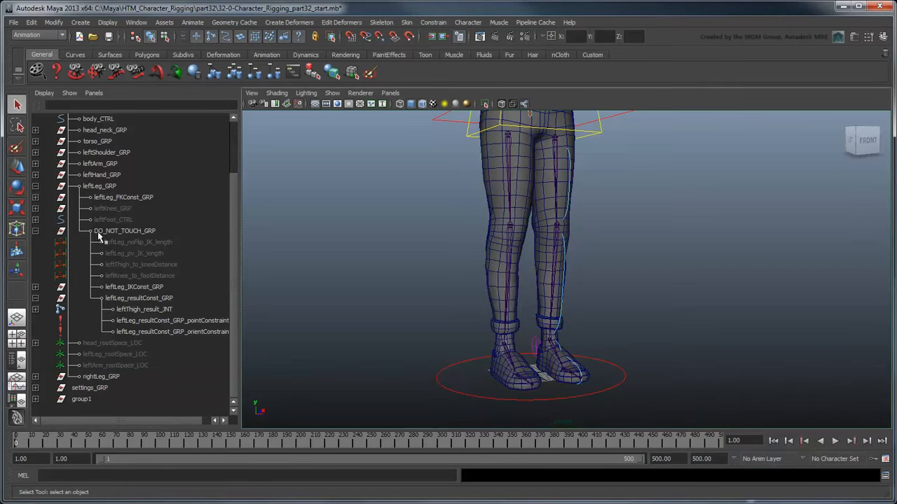
Unlock the Scale and Translate X, Y and Z channels of the left thigh, shin, foot and ball FK controls
left_click(36, 197)
left_click(116, 210)
left_click(163, 242, "shift")
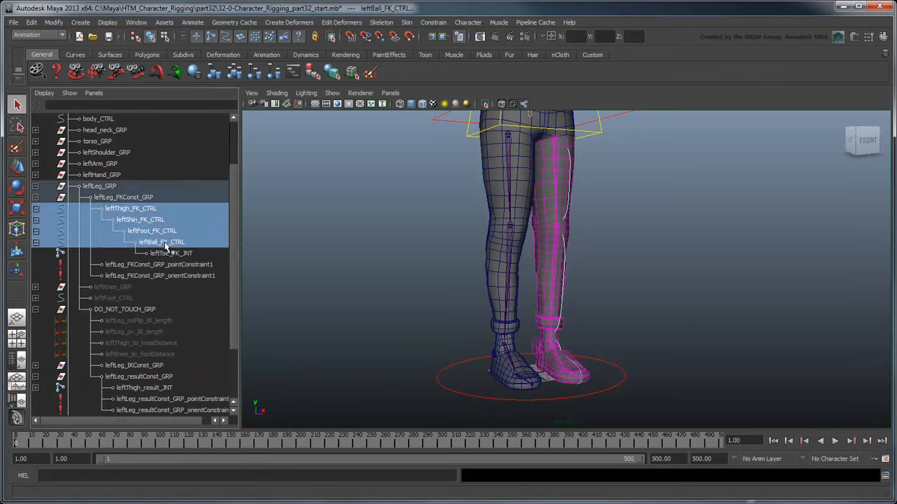
left_click(136, 22)
mouse_move(161, 33)
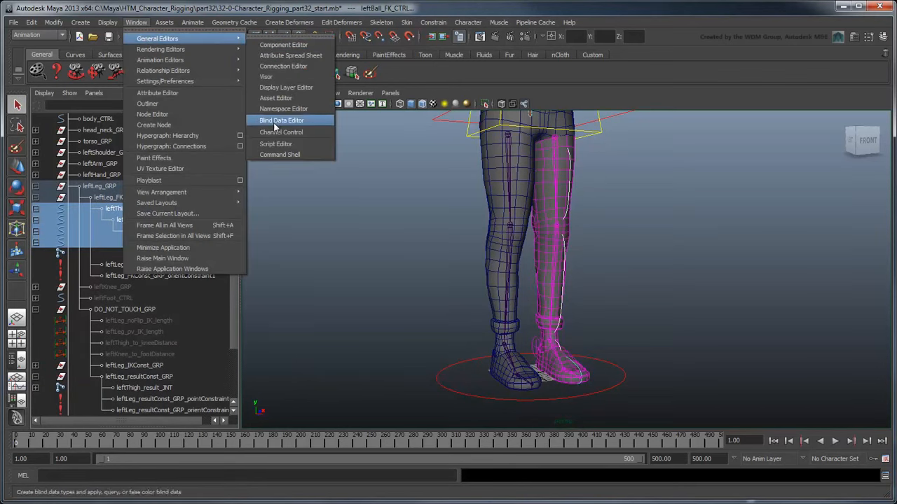
left_click(319, 120)
left_click(396, 174)
left_click_drag(364, 208, 380, 247)
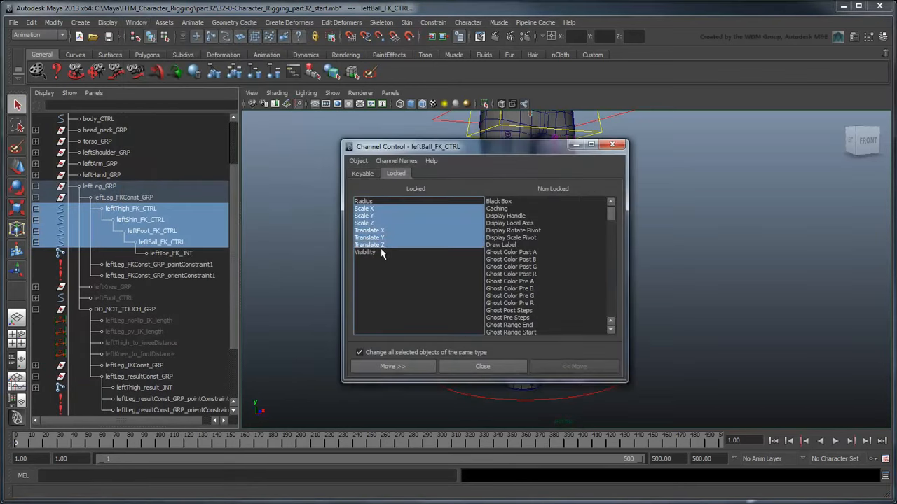
left_click(393, 367)
Make the Translate and Scale X, Y and Z channels of the selected left leg FK controls keyable
left_click(365, 174)
left_click_drag(527, 211, 478, 283)
scroll(477, 243, "up", 2)
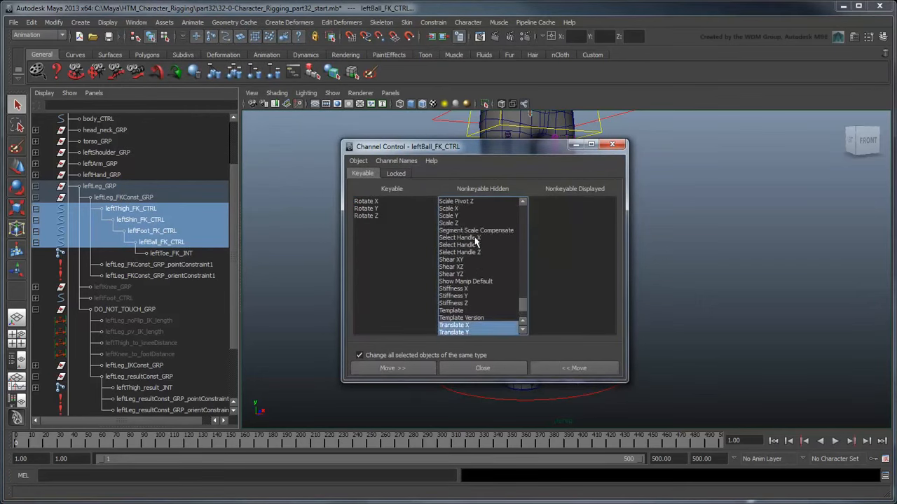
left_click(471, 224, "ctrl")
left_click_drag(471, 224, 470, 209, "ctrl")
left_click(574, 367)
left_click(518, 370)
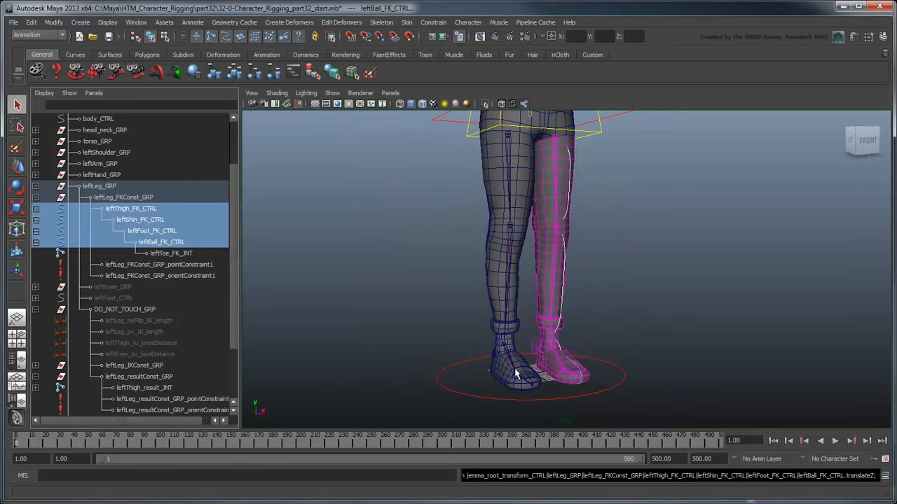
Mirror the leftThigh_FK_CTRL joint chain to create the right leg's FK controls, and switch the viewport to wireframe
left_click(186, 210)
left_click(381, 21)
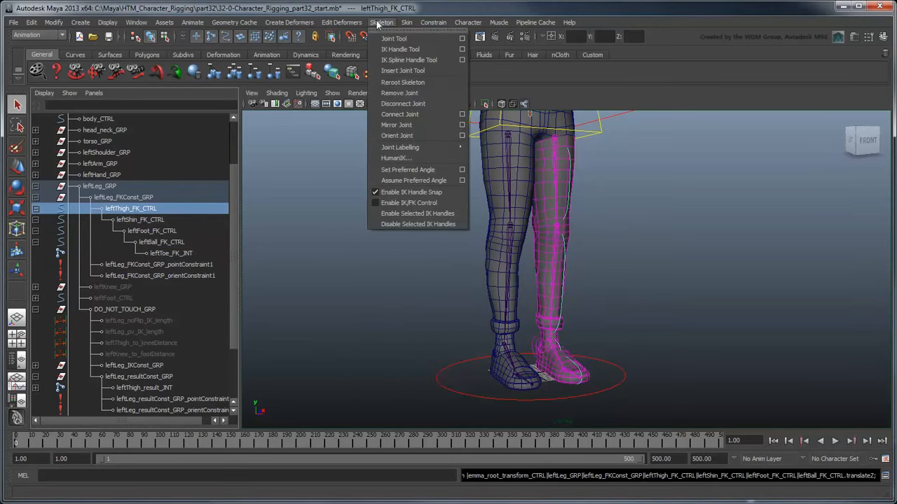
left_click(414, 124)
key("4")
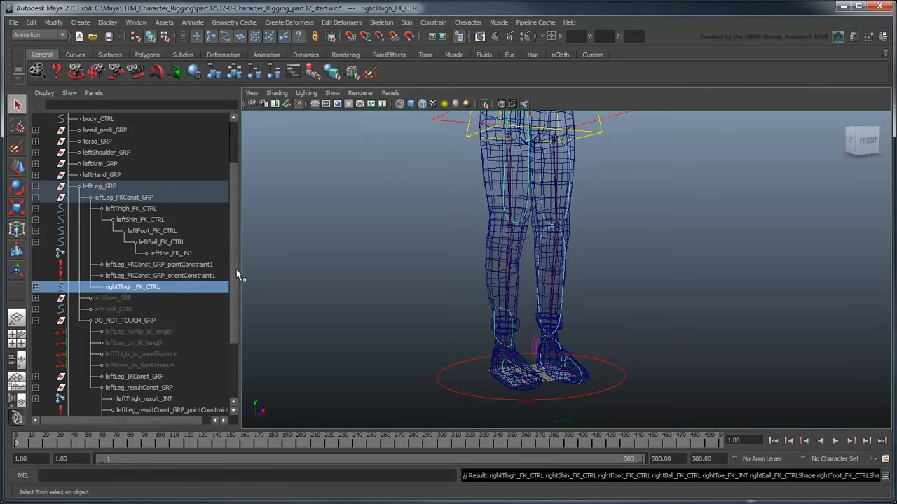
Parent rightThigh_FK_CTRL under rightLeg_GRP and expand the group
left_click_drag(240, 276, 240, 320)
middle_click_drag(155, 210, 155, 379)
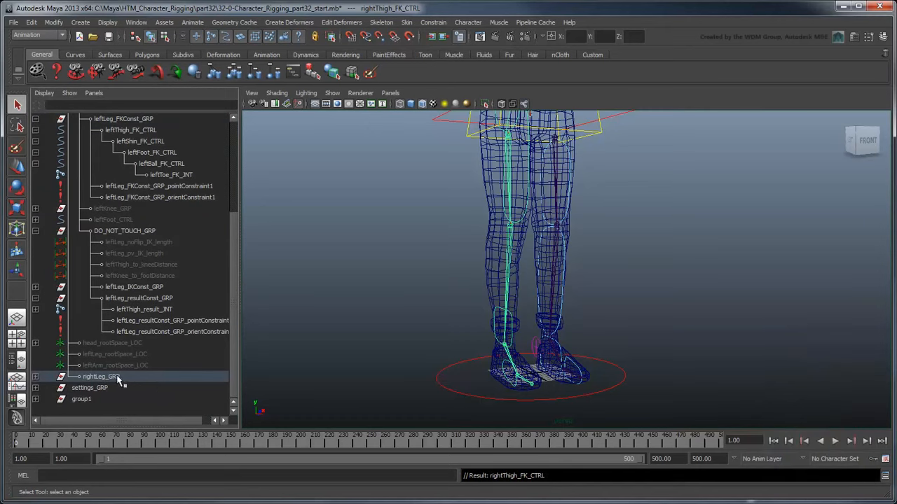
left_click(35, 377)
scroll(97, 359, "down", 1)
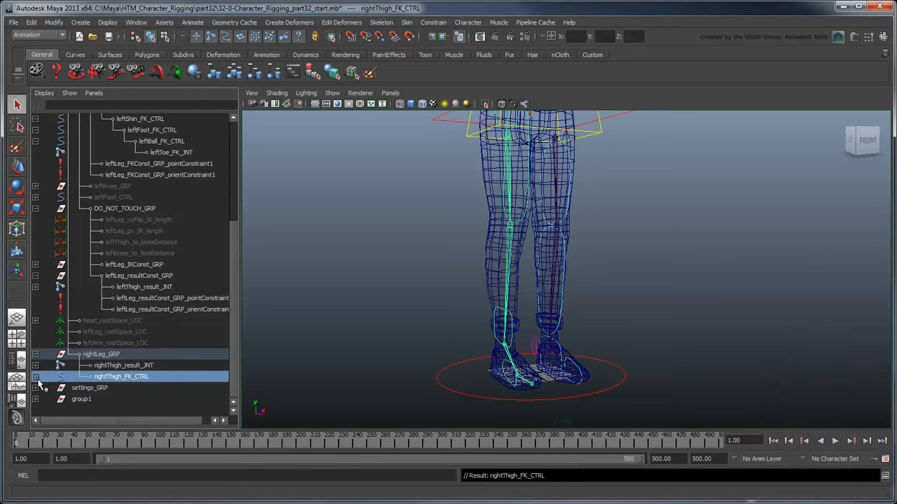
Expand the rightThigh_FK_CTRL hierarchy and select all control vertices of the rightBall_FK_CTRL curve
left_click(35, 376, "shift")
left_click(154, 365)
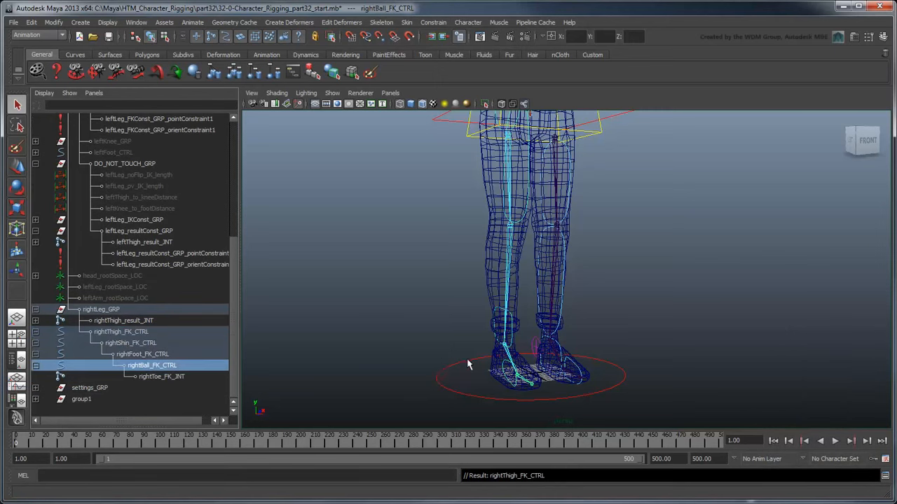
scroll(593, 356, "up", 3)
left_click_drag(584, 264, 666, 273, "alt")
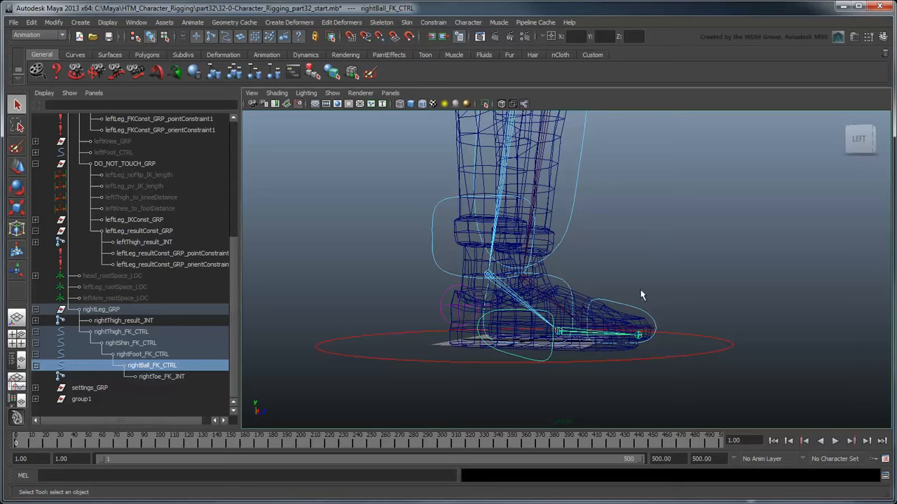
right_click_drag(550, 357, 526, 366)
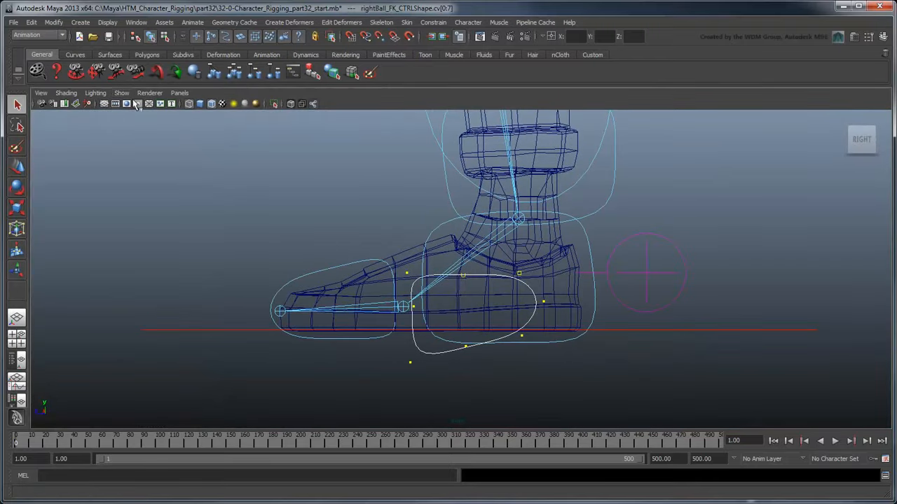
Hide joints in the viewport and move the rightBall_FK_CTRL curve's control vertices over the toe of the shoe
left_click(121, 93)
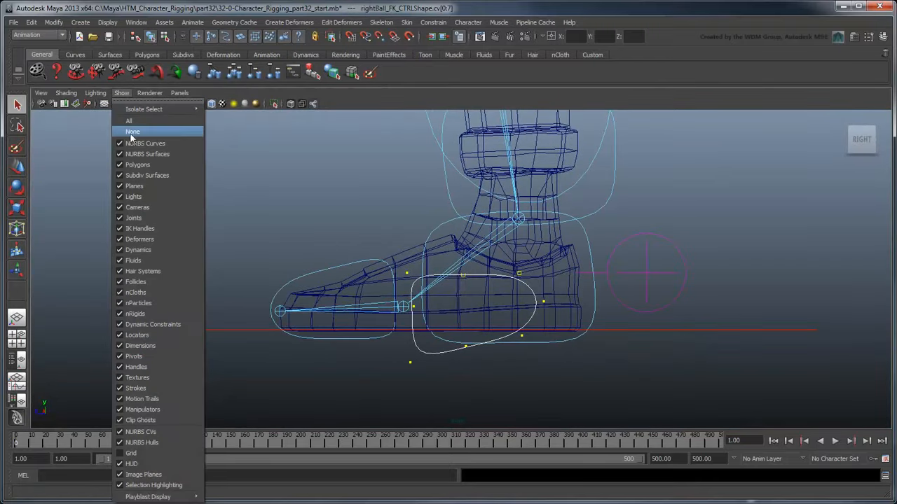
left_click(133, 218)
key("w")
left_click_drag(477, 317, 341, 300)
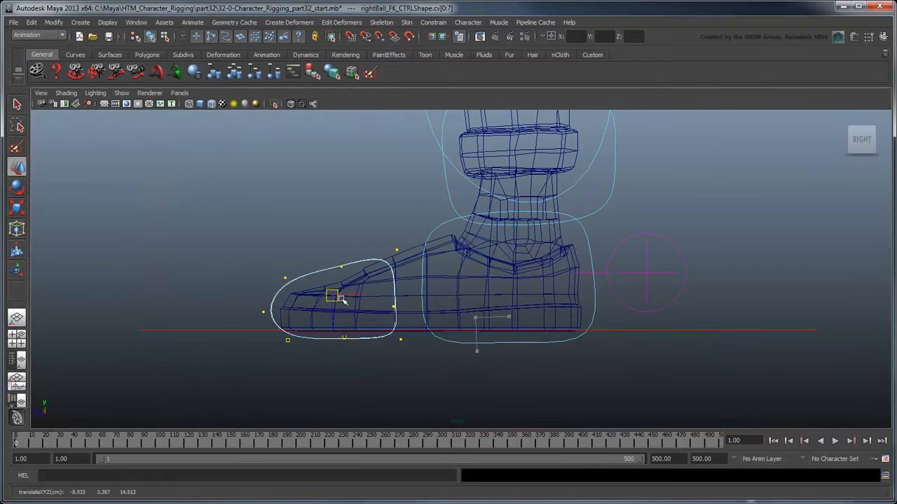
Select the rightFoot_FK_CTRL curve's control vertices, then rotate and move them to surround the right foot
scroll(550, 326, "up", 3)
middle_click_drag(550, 326, 392, 208, "alt")
left_click_drag(392, 208, 628, 347)
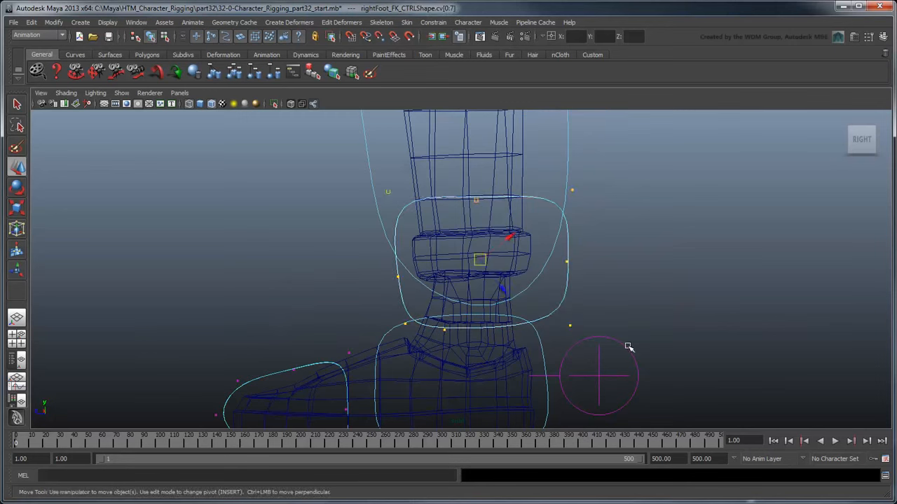
key("e")
scroll(628, 347, "down", 2)
left_click_drag(461, 210, 537, 210)
key("w")
key("e")
left_click_drag(477, 330, 460, 207)
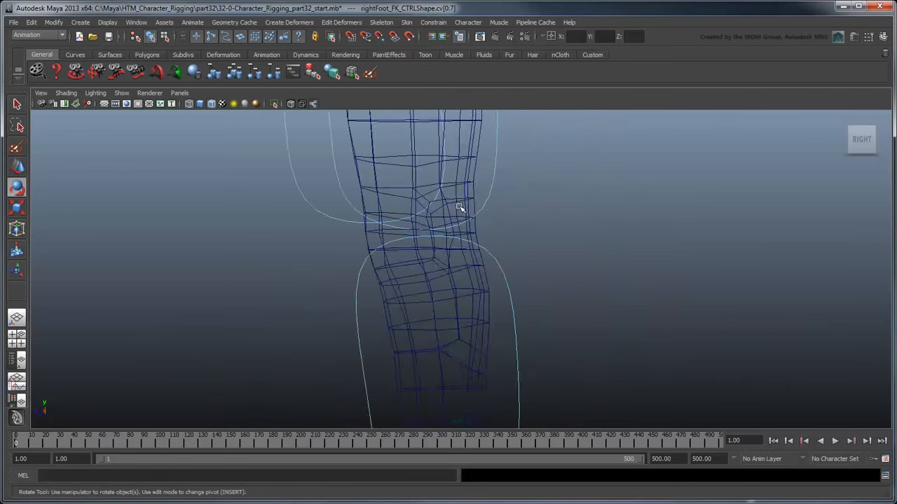
Select the rightShin_FK_CTRL curve's control vertices and move and rotate them to fit around the right shin
right_click_drag(416, 290, 411, 258)
scroll(600, 297, "down", 2)
key("w")
left_click_drag(574, 256, 490, 364)
key("e")
key("w")
key("e")
Select the rightThigh_FK_CTRL curve's control vertices and move and rotate them to fit around the right thigh
middle_click_drag(560, 203, 560, 280, "alt")
right_click_drag(494, 168, 499, 119)
left_click_drag(556, 250, 420, 140)
key("w")
scroll(549, 273, "up", 2)
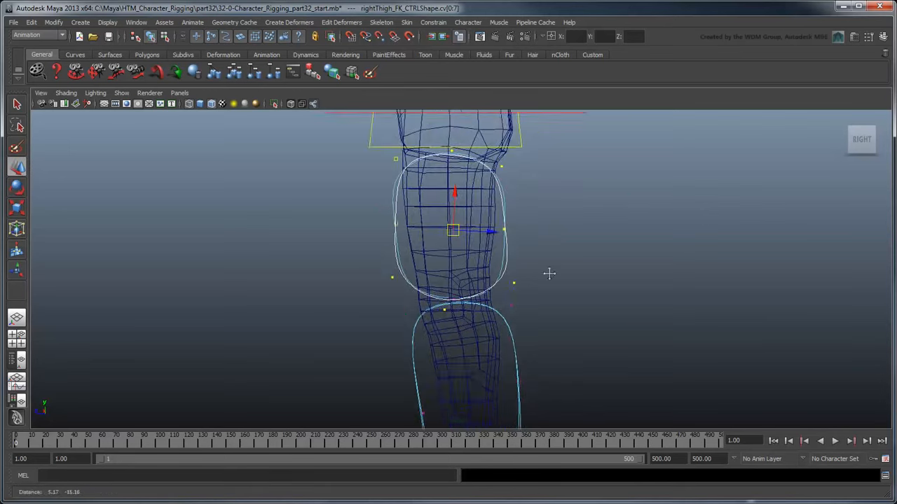
scroll(549, 274, "up", 2)
key("e")
key("w")
key("e")
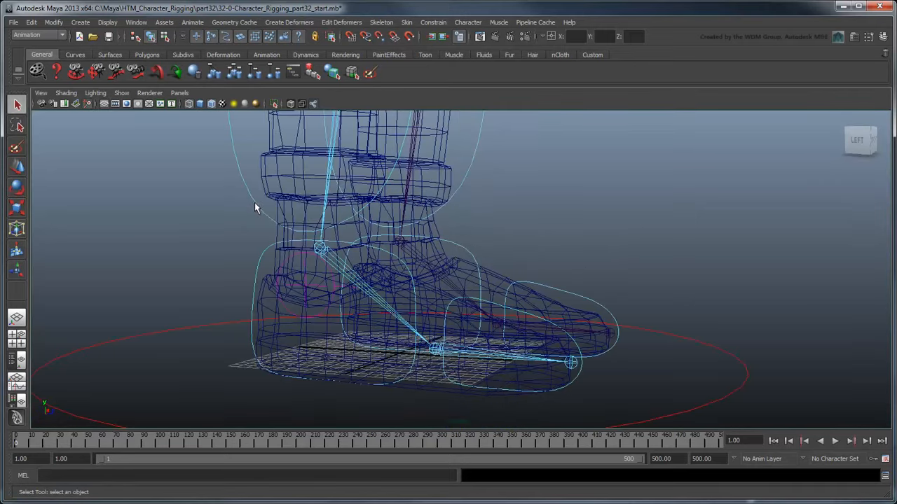
Switch the viewport to shaded display and check the FK control shapes around the right shin and thigh
left_click(256, 207)
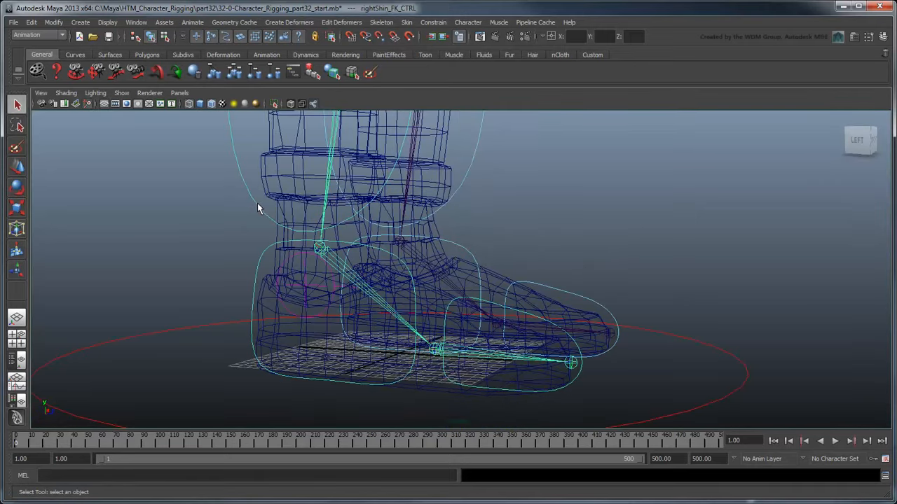
key("5")
scroll(232, 227, "down", 5)
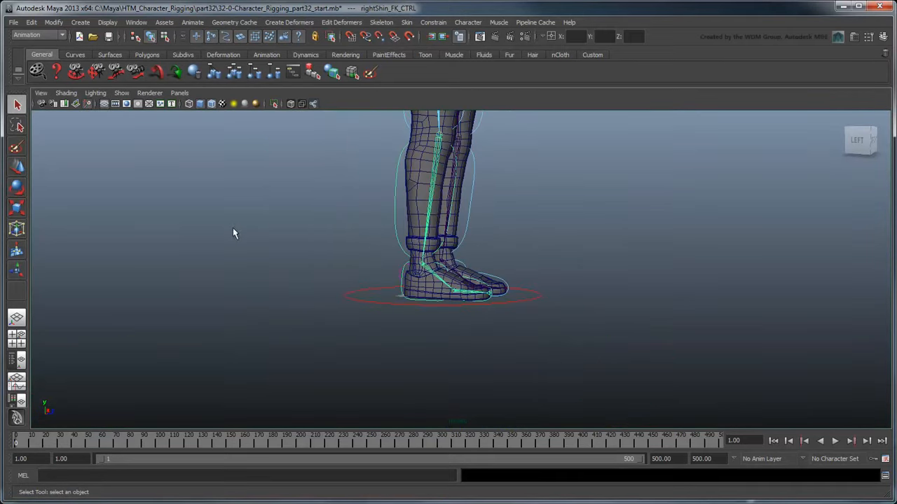
middle_click_drag(302, 210, 292, 318, "alt")
left_click_drag(293, 318, 434, 210, "alt")
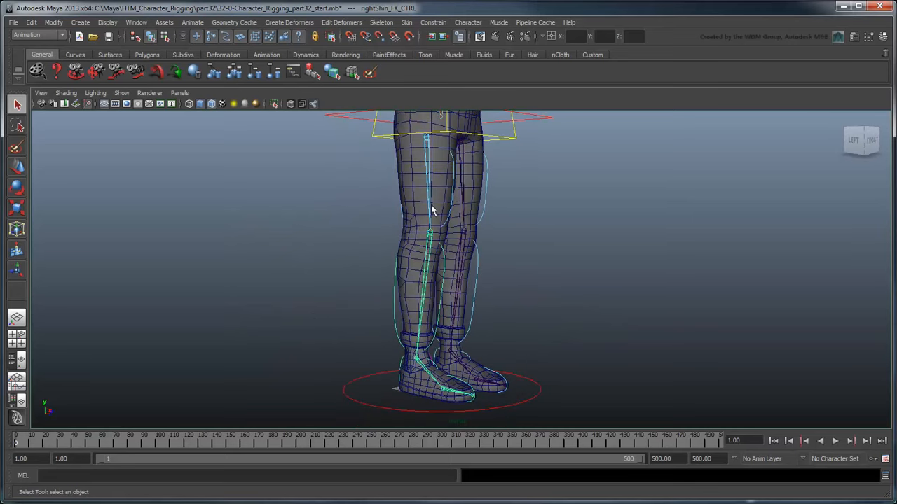
key("Up")
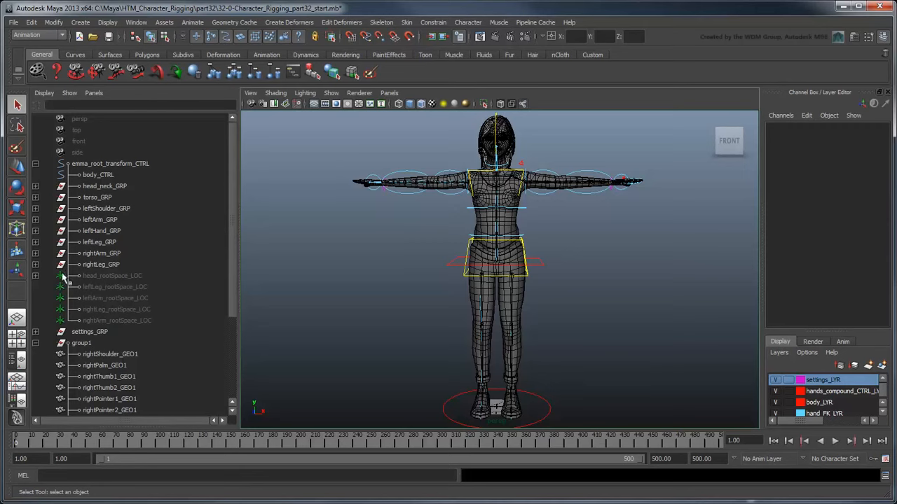
Inspect the Translate X values of the right thigh, shin, foot and ball result joints inside rightLeg_GRP
left_click(37, 265)
scroll(123, 325, "down", 3)
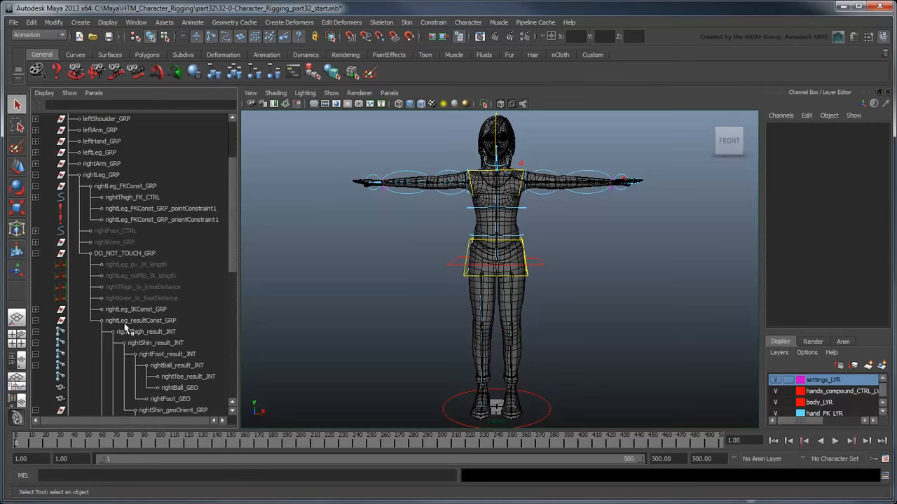
left_click(155, 334)
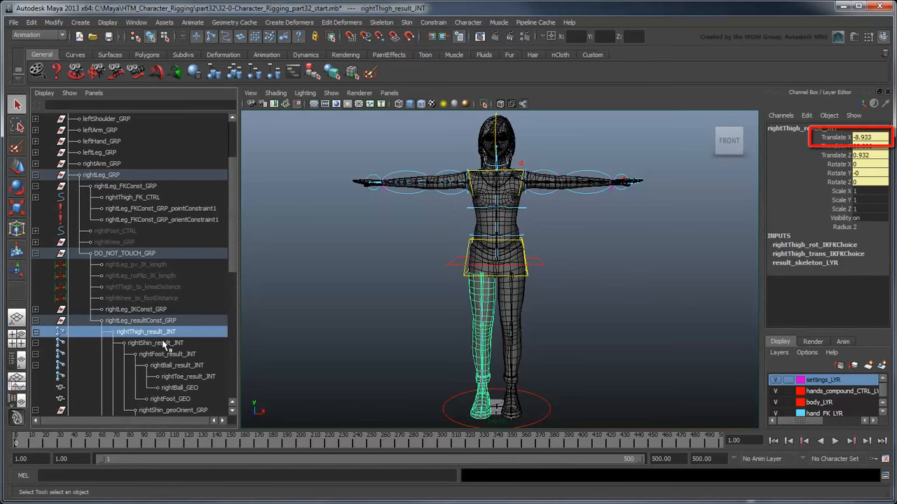
left_click(166, 343)
left_click(170, 356)
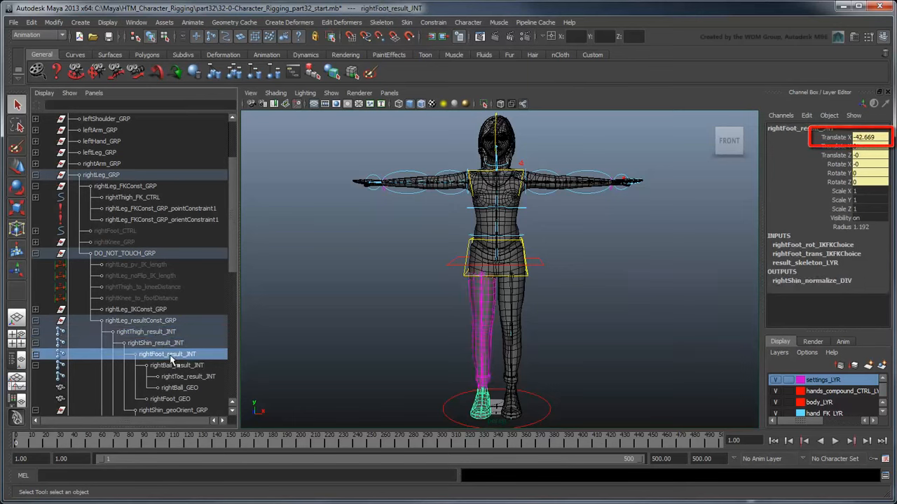
left_click(179, 366)
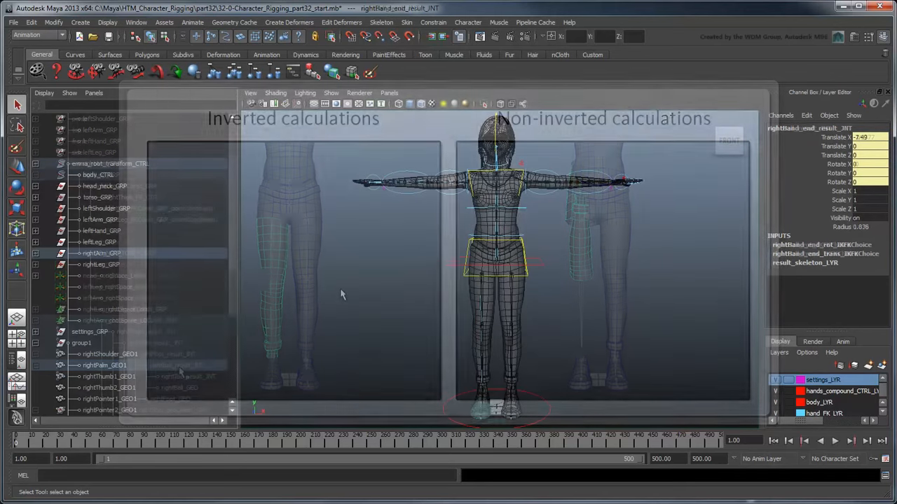
Set FK / IK Blend to 1 on both leftLeg_settings_CTRL and rightLeg_settings_CTRL, and clear the selection
left_click(35, 331)
left_click(112, 354)
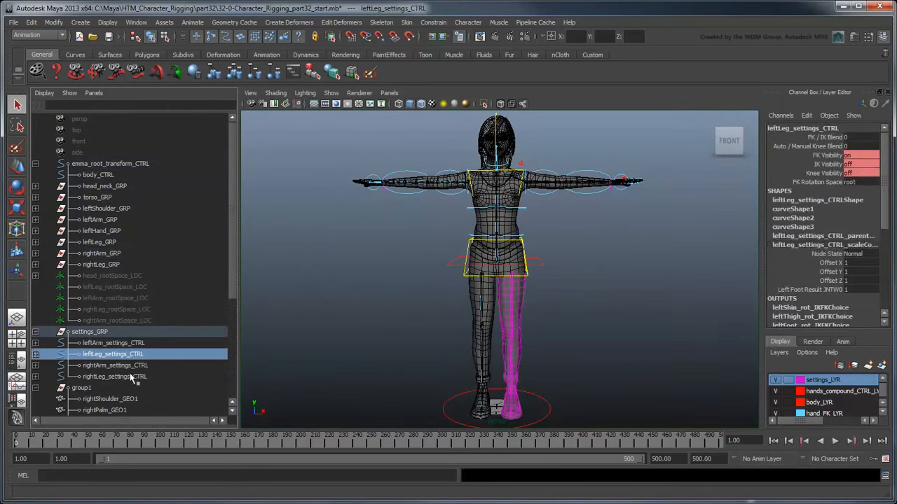
left_click(114, 376, "ctrl")
left_click(825, 137)
middle_click_drag(701, 209, 764, 209)
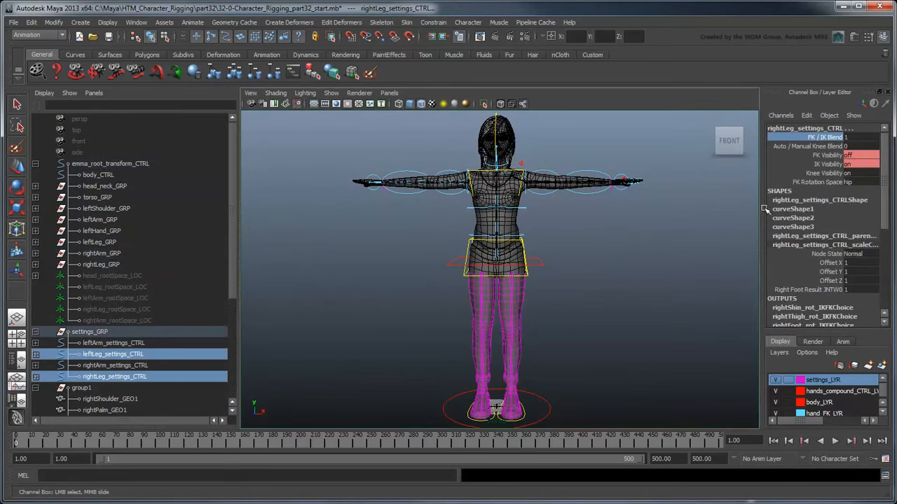
left_click(578, 362)
Test the Knee Twist attribute on both IK foot controls together and undo the change
scroll(580, 285, "up", 5)
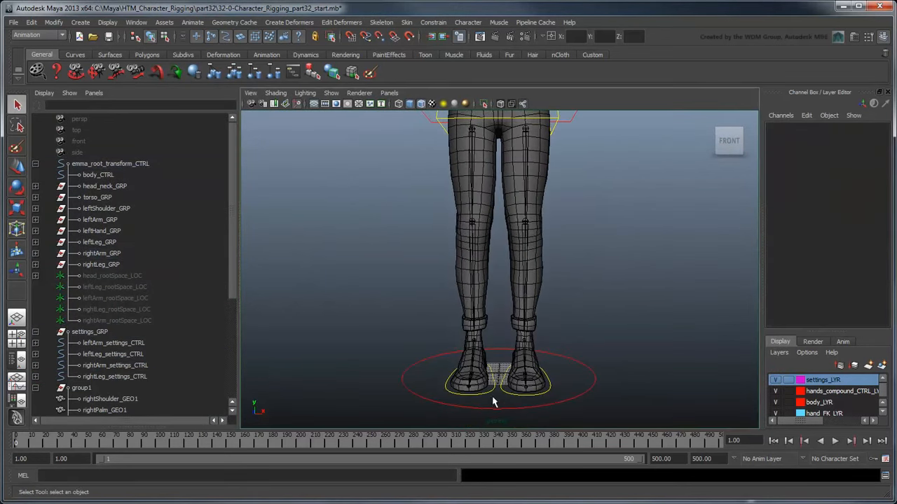
left_click(491, 393)
left_click(537, 395, "shift")
left_click(826, 191)
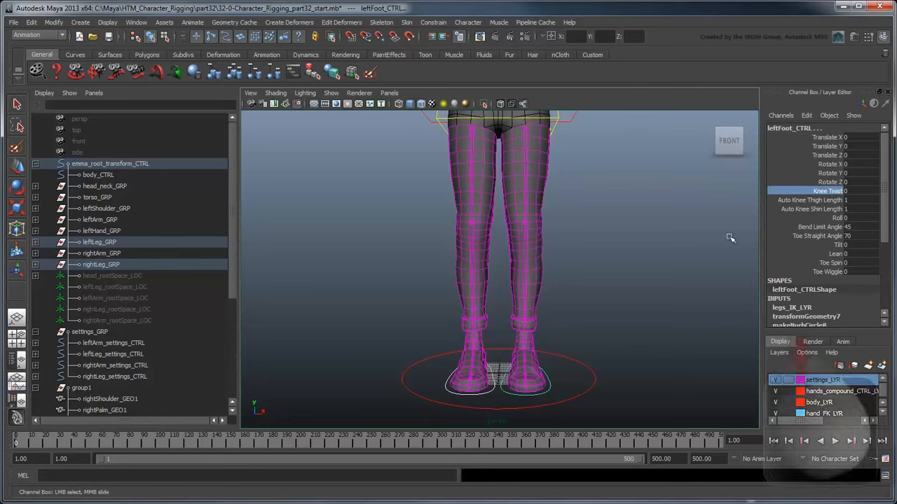
middle_click_drag(729, 238, 661, 284)
key("ctrl+z")
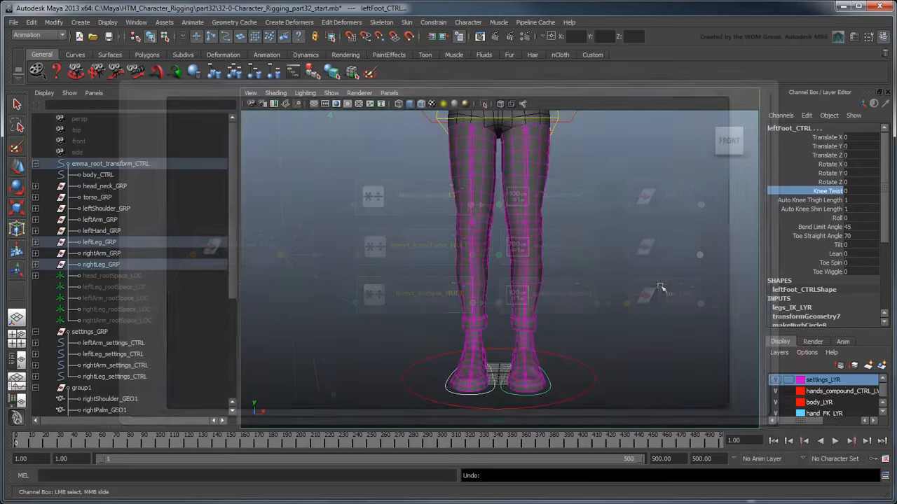
Test the Tilt attribute on both IK foot controls and undo the change
left_click(838, 244)
middle_click_drag(698, 279, 622, 286)
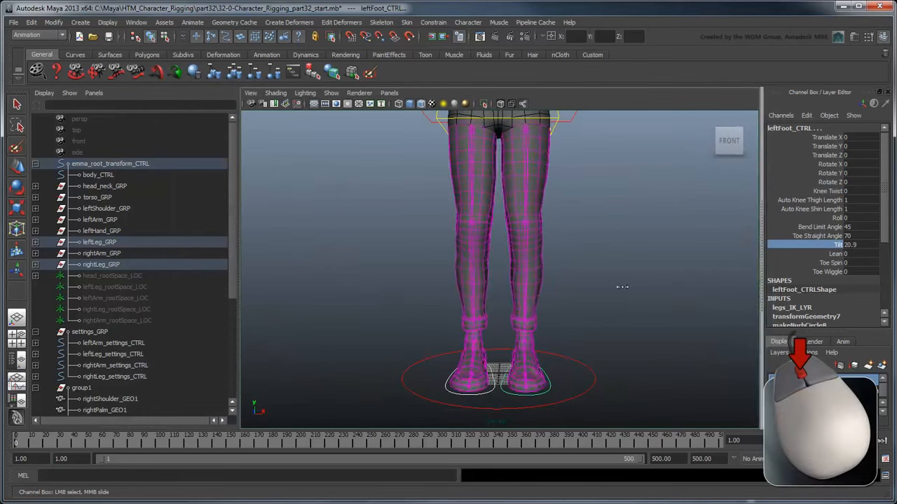
key("ctrl+z")
key("ctrl+z")
key("ctrl+z")
key("ctrl+z")
Test the Lean and Toe Spin attributes on both IK foot controls, undoing each change
left_click(839, 254)
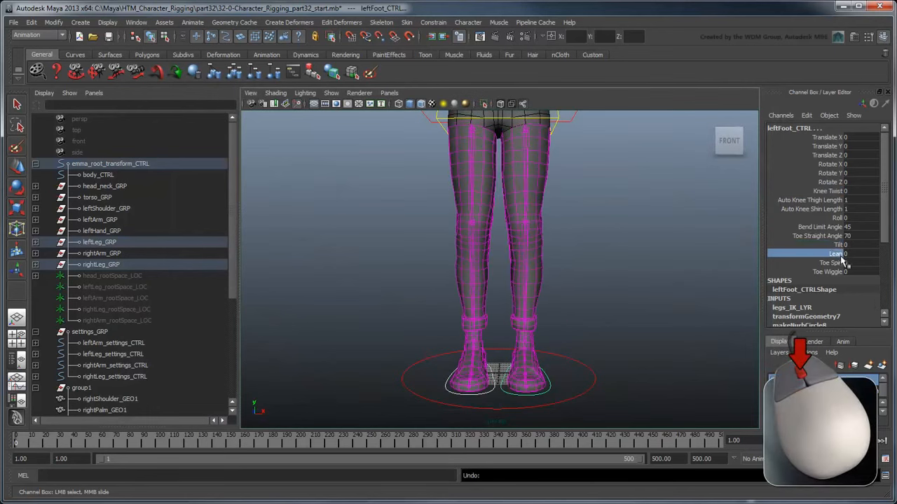
middle_click_drag(540, 298, 384, 300)
key("ctrl+z")
left_click(830, 263)
middle_click_drag(701, 335, 394, 332)
key("ctrl+z")
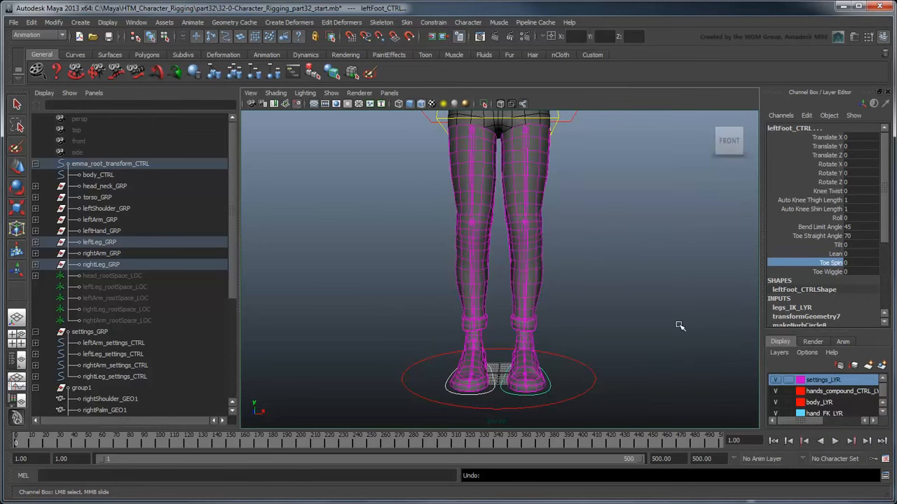
Try moving both IK foot controls sideways by about -37.5 in X, and undo the move
key("w")
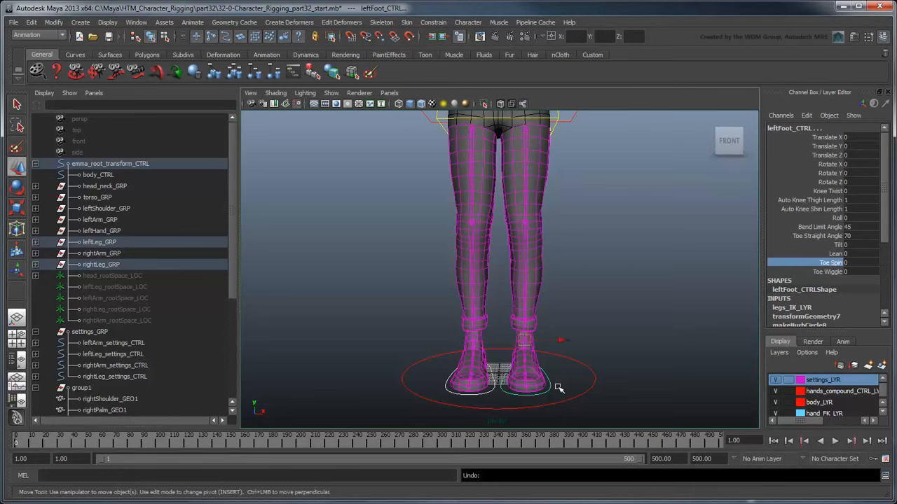
left_click_drag(564, 342, 463, 363)
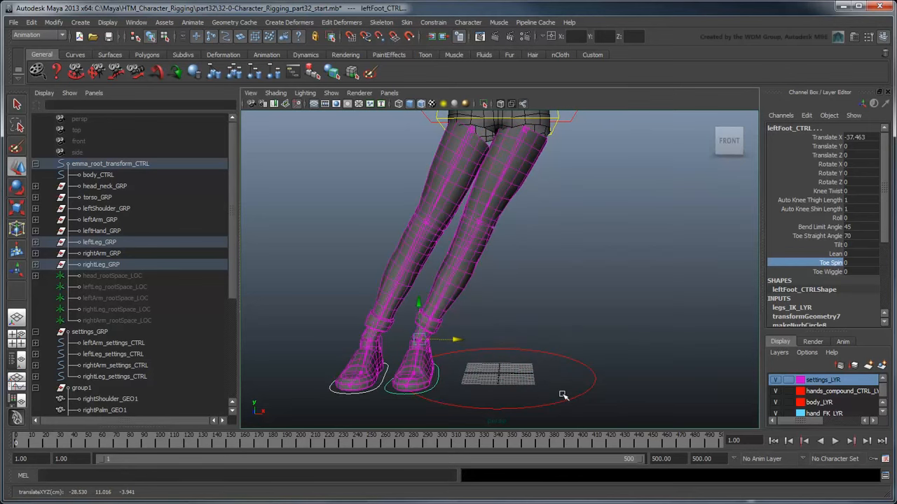
key("ctrl+z")
key("q")
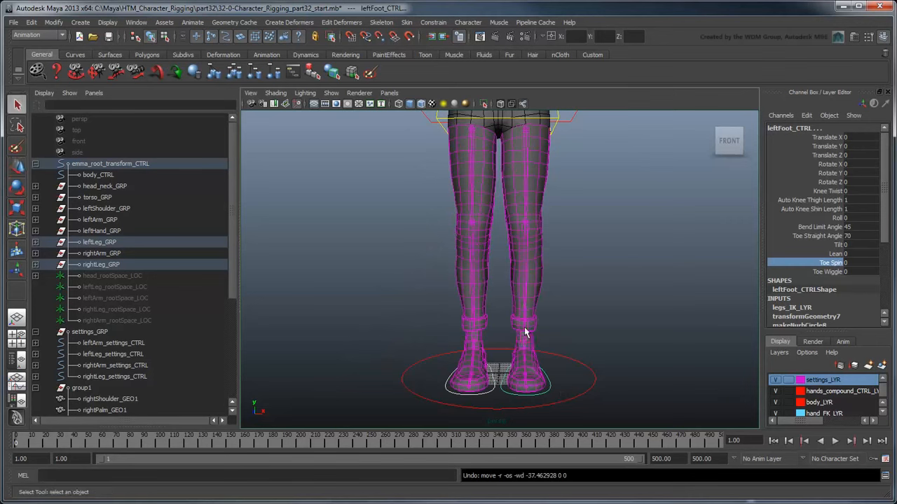
Inspect the translation values and axes of the right upper arm, forearm and hand result joints inside rightArm_GRP
middle_click_drag(524, 330, 480, 336, "alt")
scroll(487, 346, "up", 3)
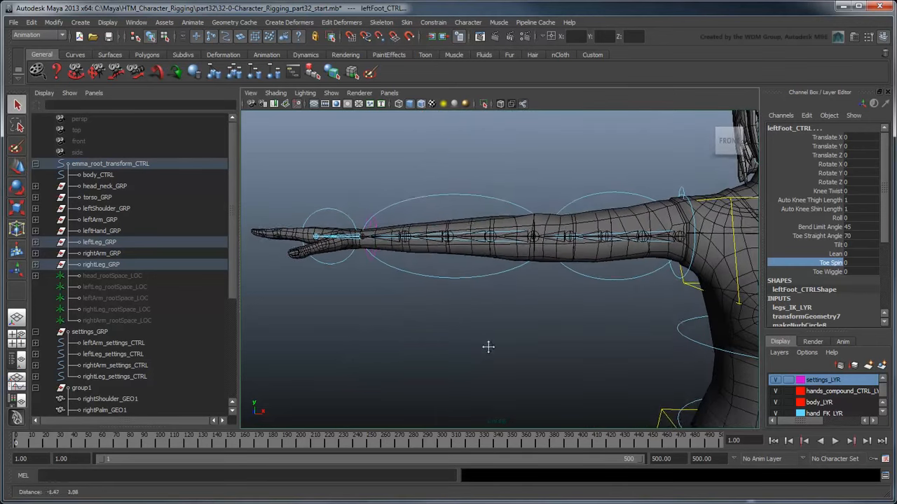
left_click(560, 368)
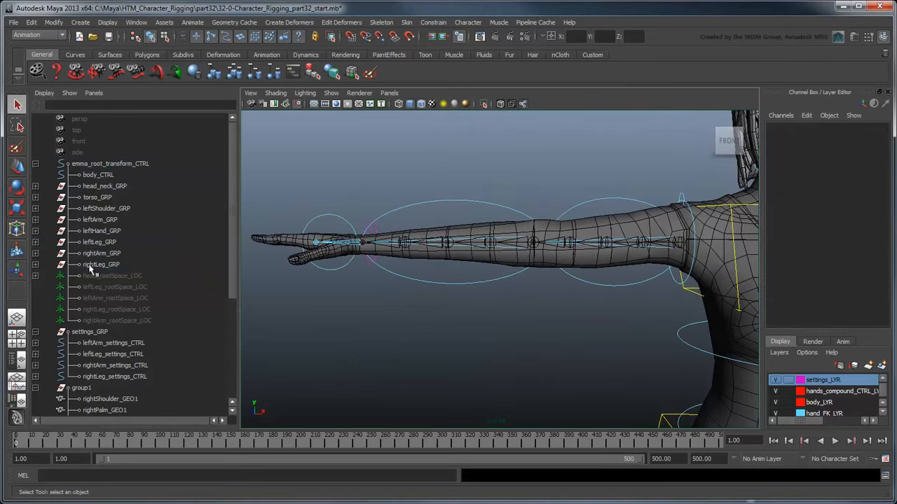
left_click(35, 253, "shift")
scroll(97, 300, "down", 3)
left_click(156, 365)
key("w")
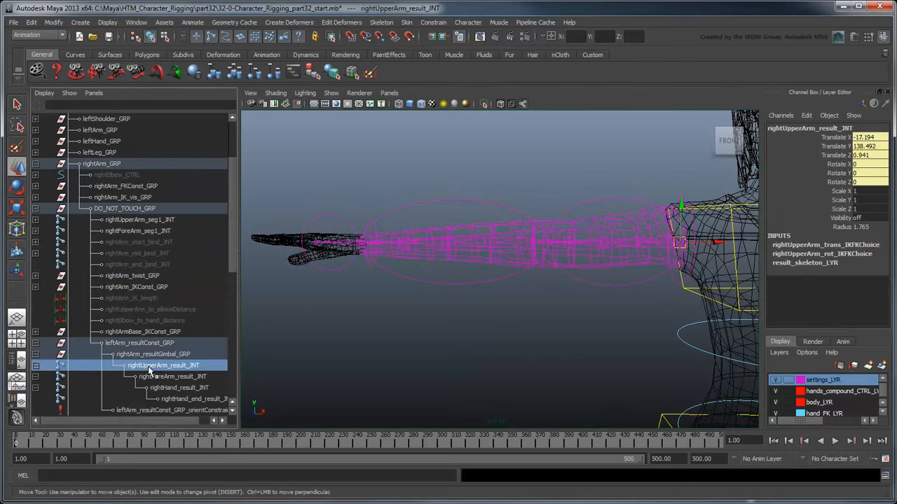
left_click(158, 377)
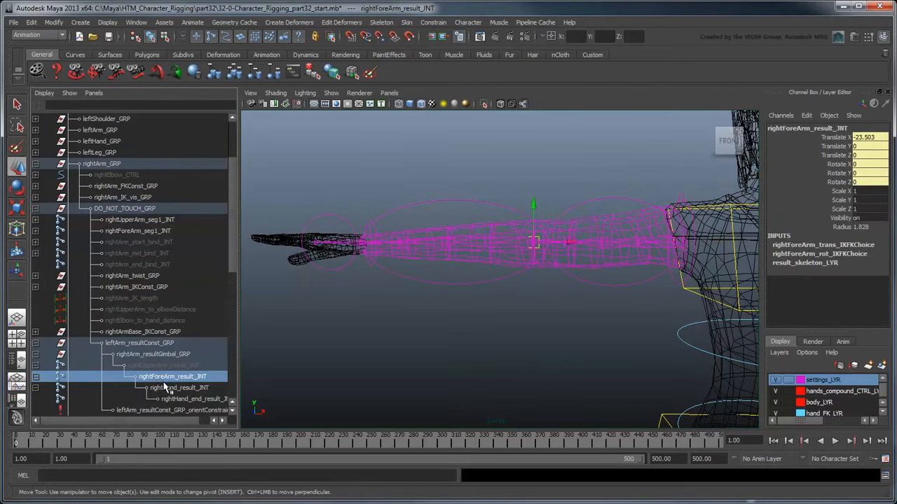
left_click(166, 388)
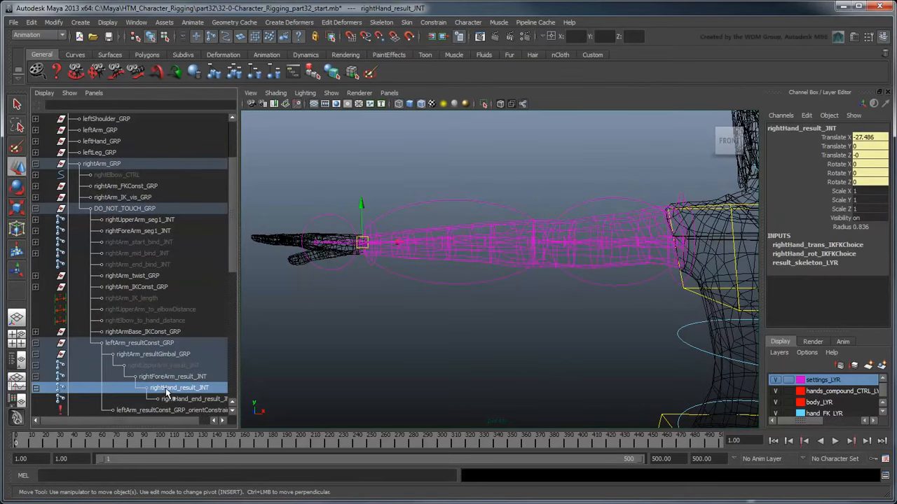
Inspect the translation values and axes of the rightForeArm segment joints from seg1 to seg4
left_click(35, 231, "shift")
left_click(138, 230)
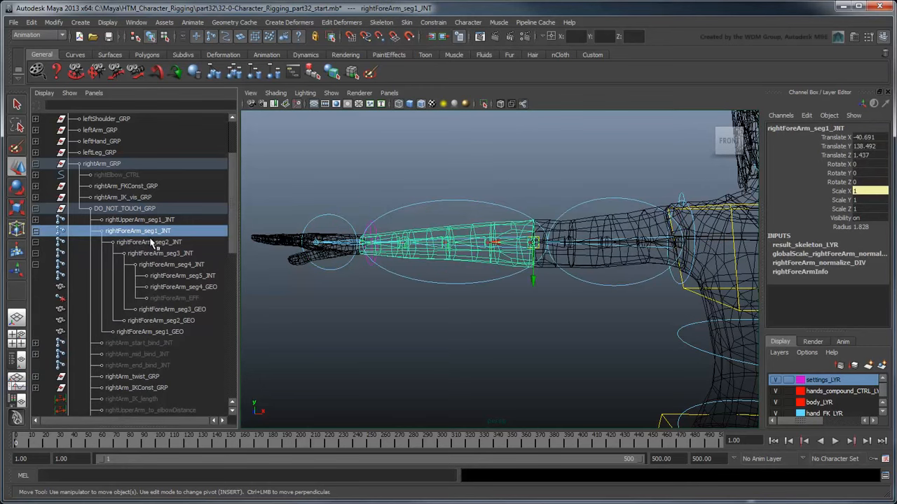
left_click(154, 245)
left_click(160, 253)
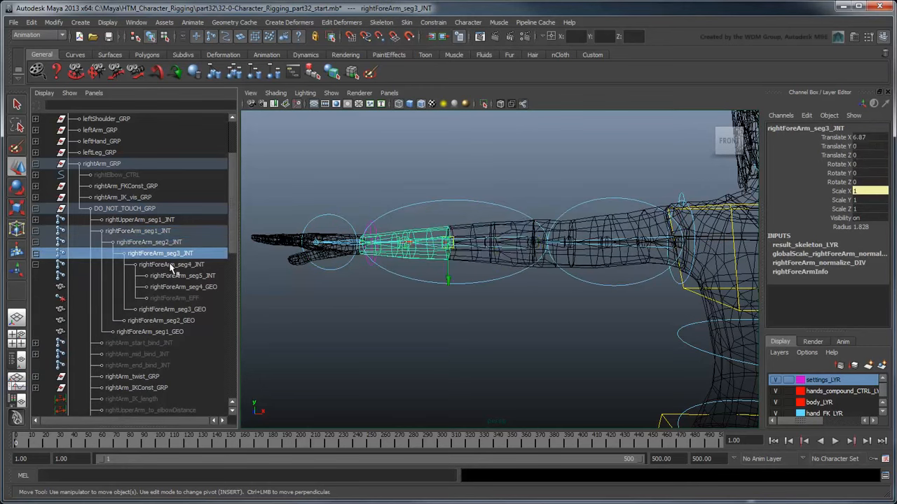
left_click(173, 267)
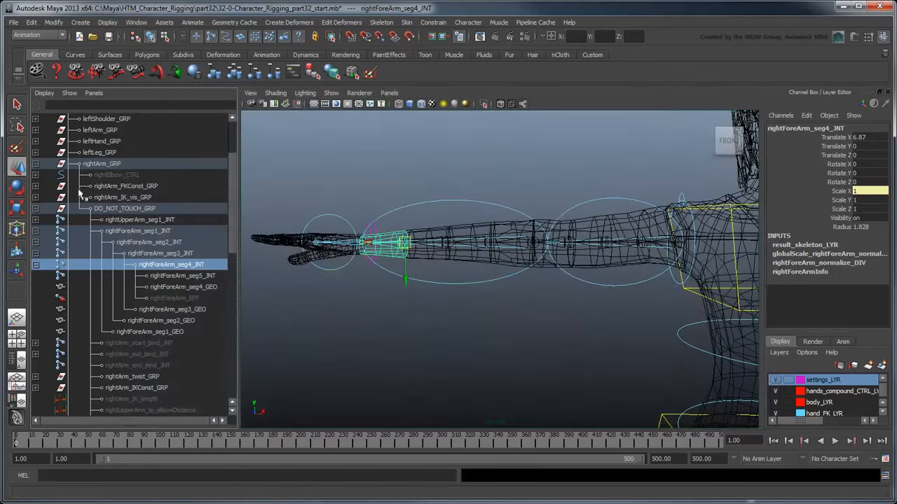
Collapse rightArm_GRP, clear the selection and display the whole character shaded from the front
left_click(35, 163)
left_click(404, 351)
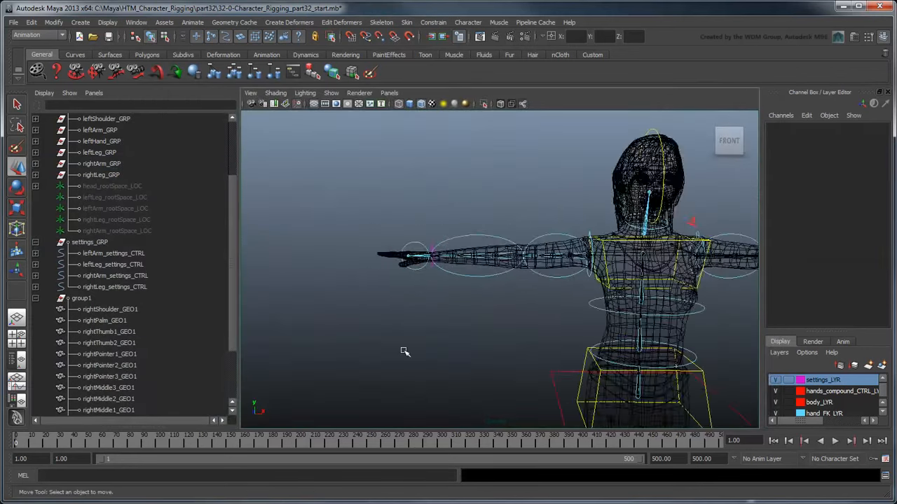
right_click_drag(405, 351, 493, 262, "alt")
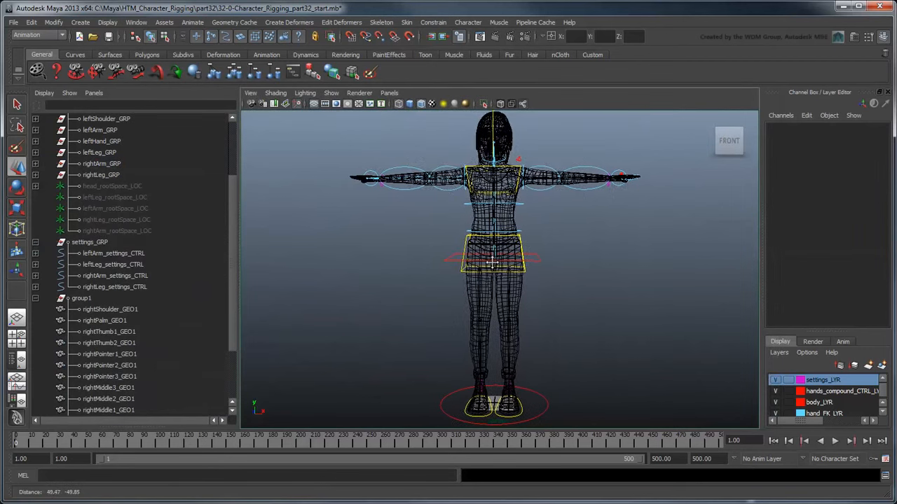
key("5")
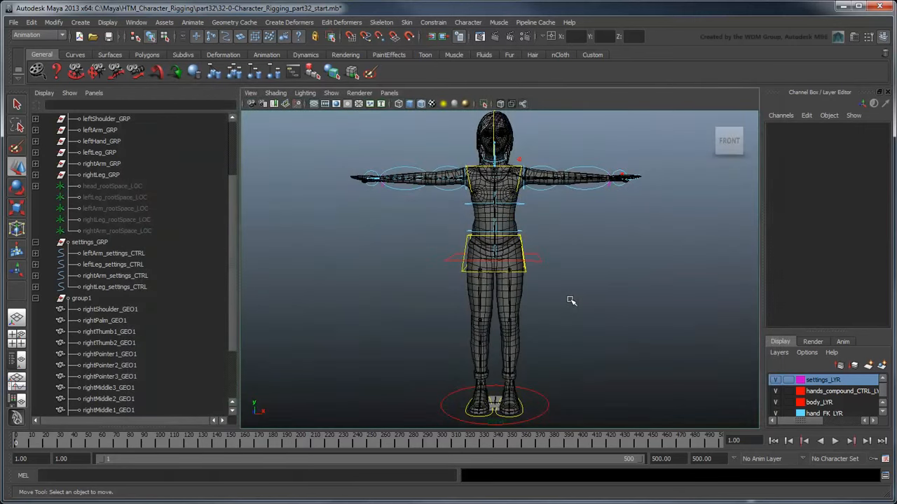
Delete group1, which holds the right shoulder, palm and finger meshes
key("q")
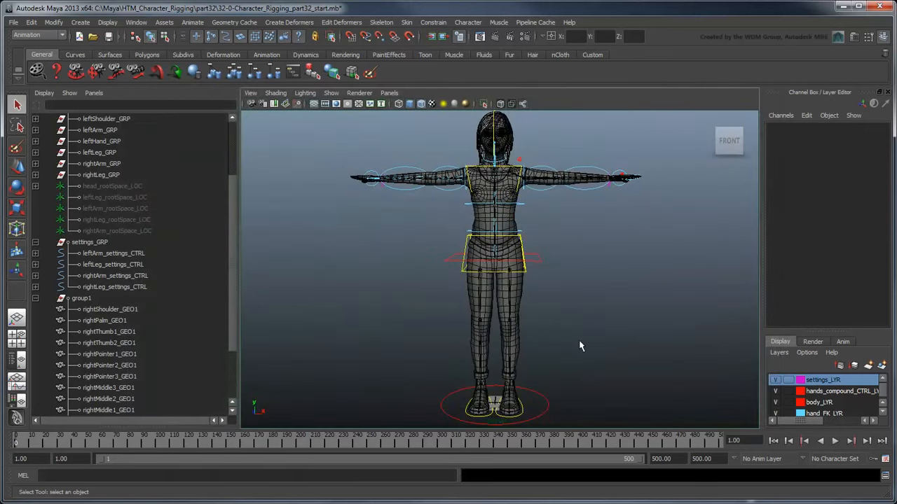
left_click(133, 301)
key("Delete")
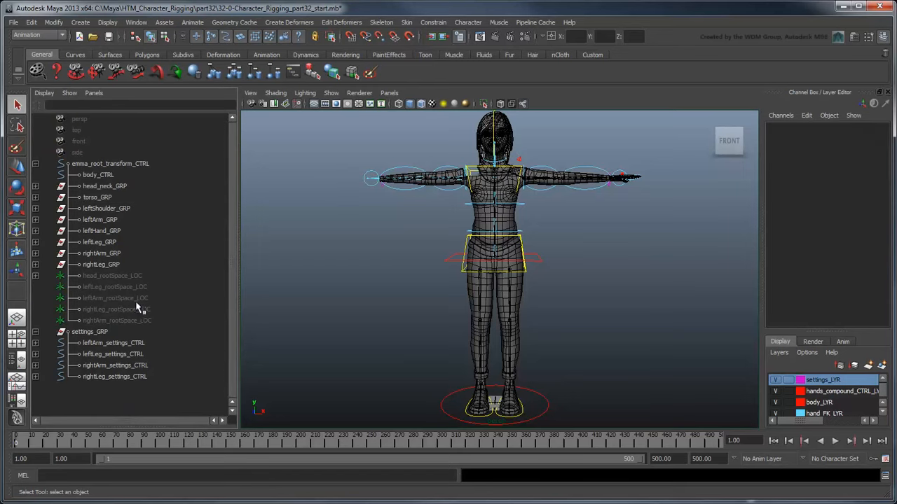
Duplicate leftHand_GRP with Duplicate Special, resetting its settings and enabling Duplicate input graph
left_click(102, 231)
left_click(32, 23)
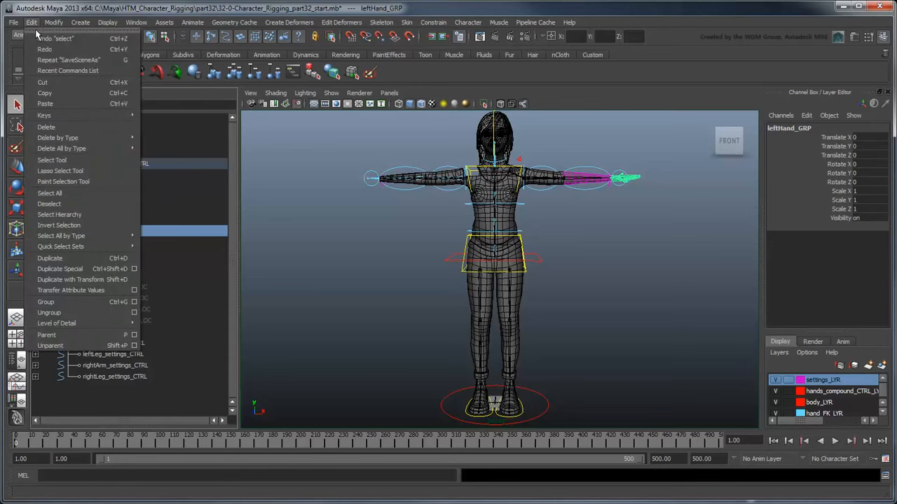
left_click(133, 269)
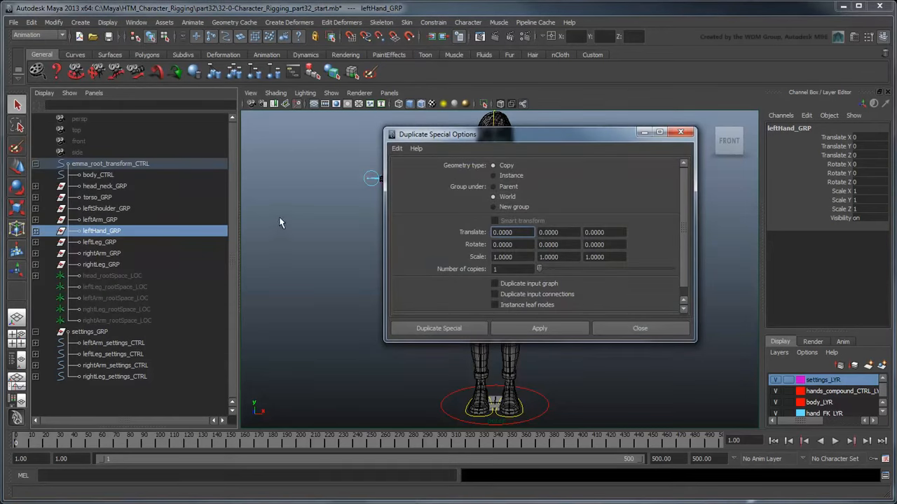
left_click(396, 149)
left_click(412, 170)
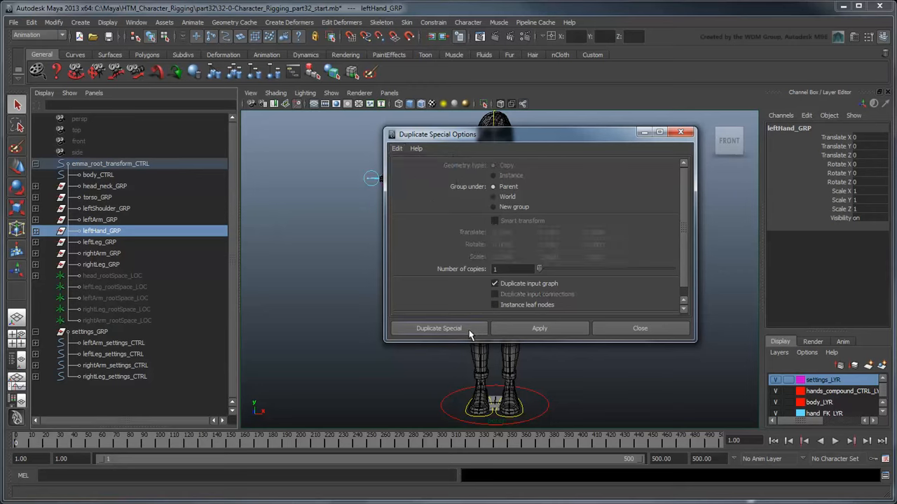
left_click(459, 329)
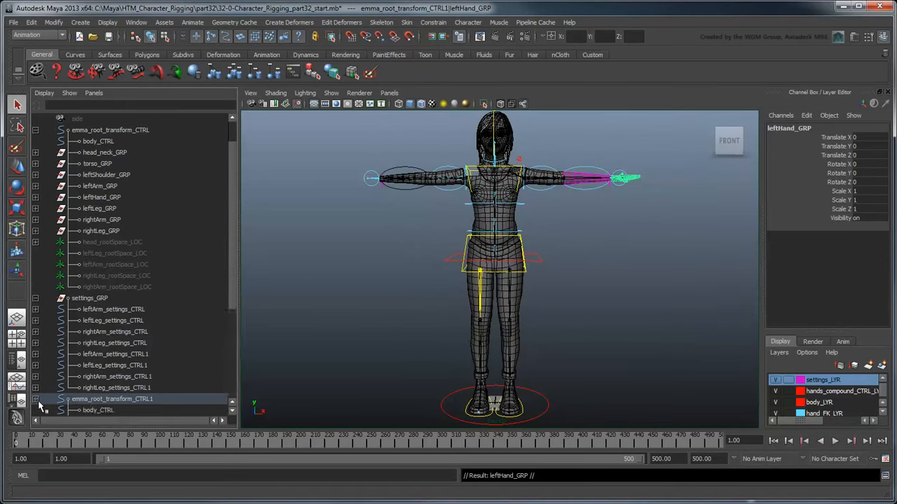
Move the duplicated left shoulder and left hand groups from emma_root_transform_CTRL1 under the original emma_root_transform_CTRL
left_click(36, 399)
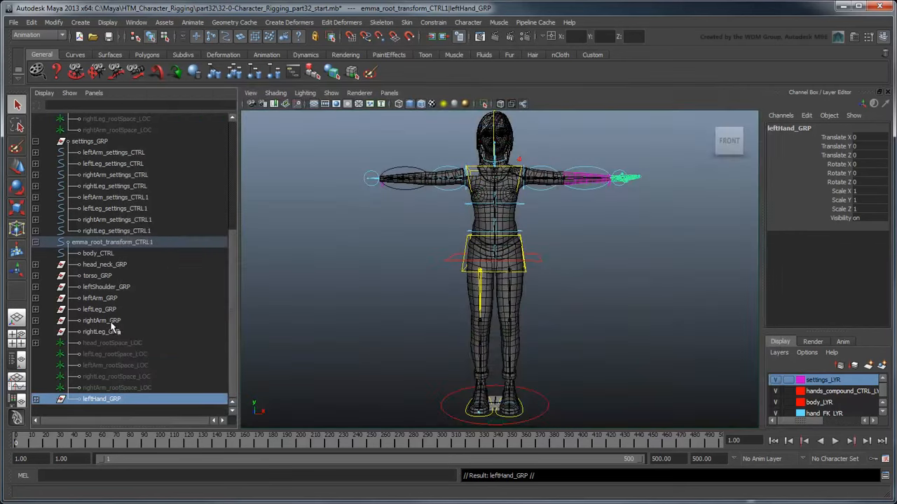
left_click(117, 288)
left_click(112, 399, "ctrl")
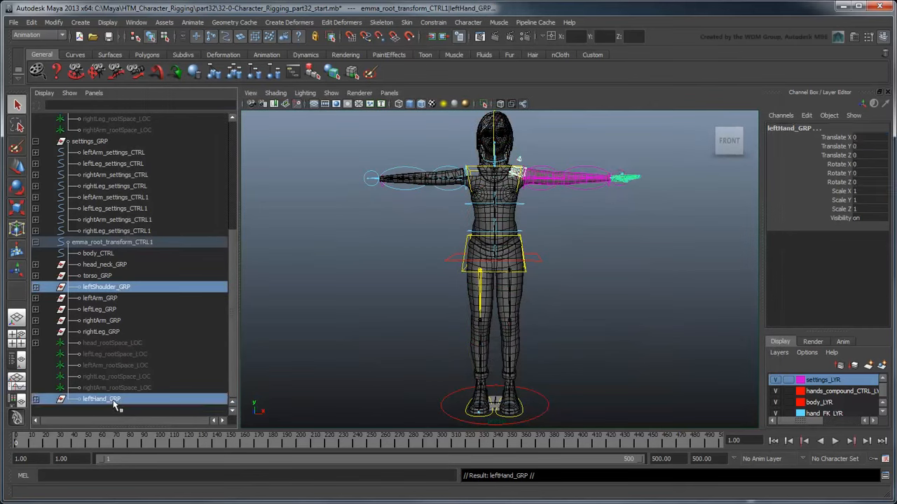
middle_click_drag(148, 289, 159, 173)
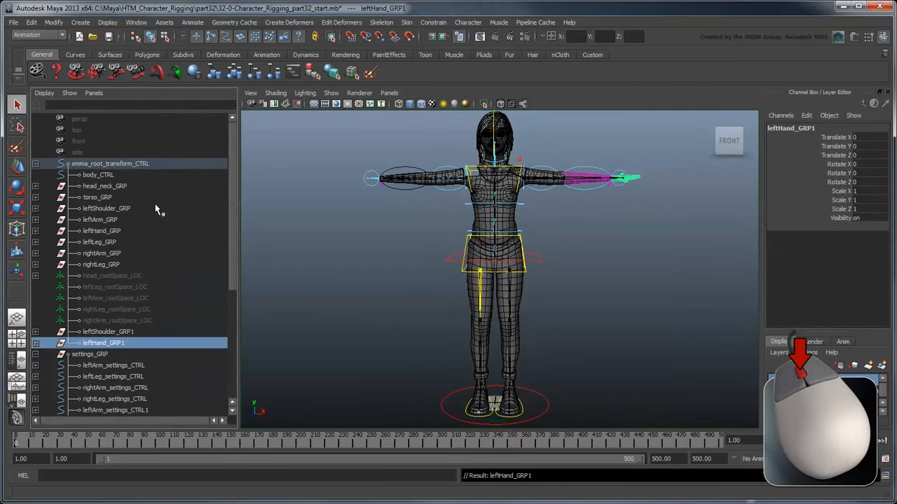
Move the duplicated leftArm_bodySpace_LOC and leftArm_rootSpace_LOC out of emma_root_transform_CTRL1 and under the original emma_root_transform_CTRL
scroll(157, 219, "down", 5)
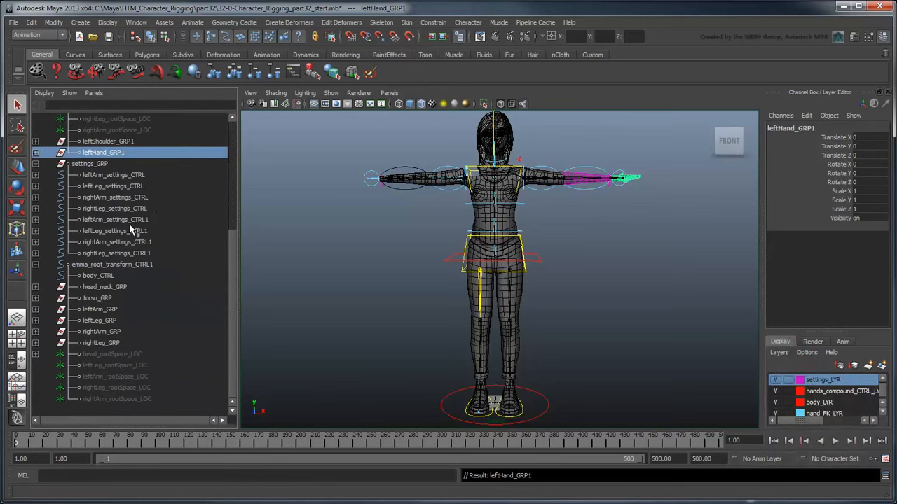
left_click(35, 298)
left_click(36, 354)
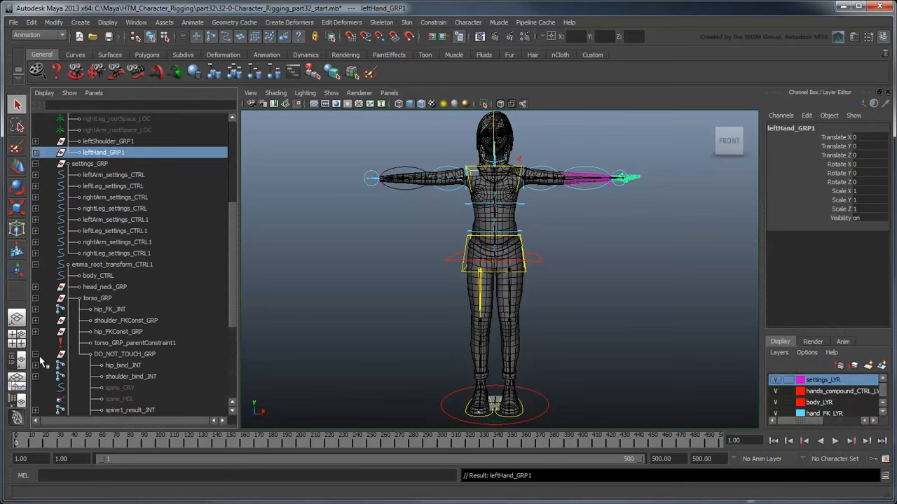
scroll(77, 319, "down", 4)
left_click(140, 298)
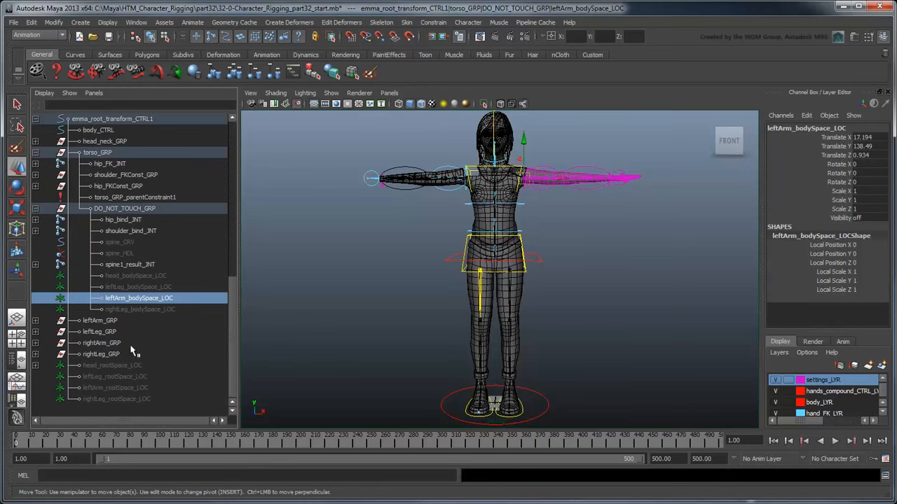
left_click(121, 389, "ctrl")
middle_click_drag(121, 390, 194, 165)
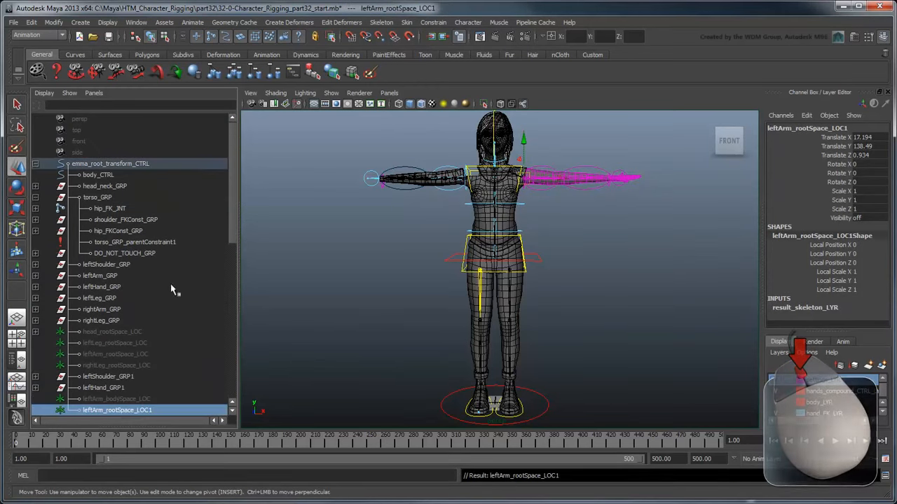
Snap the duplicated arm rootSpace and bodySpace locators to the right upper arm joint at the shoulder
scroll(175, 295, "down", 3)
scroll(471, 210, "up", 5)
middle_click_drag(491, 210, 506, 329, "alt")
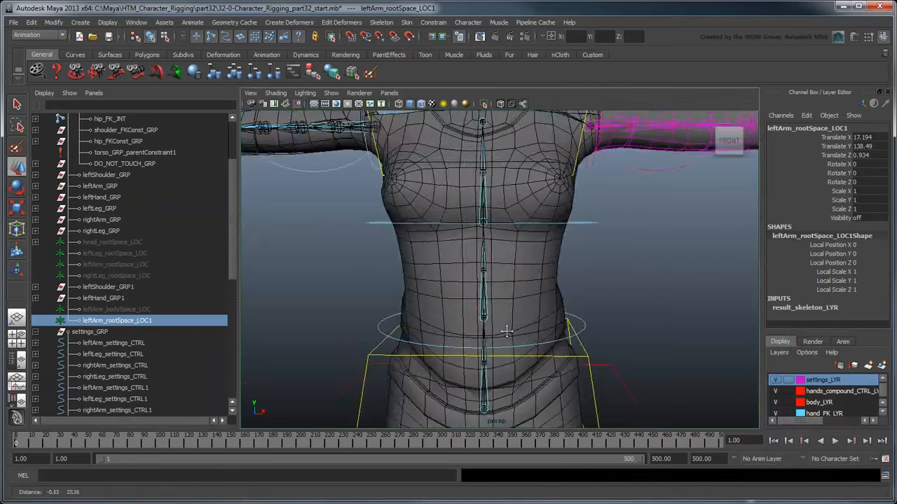
scroll(506, 329, "down", 1)
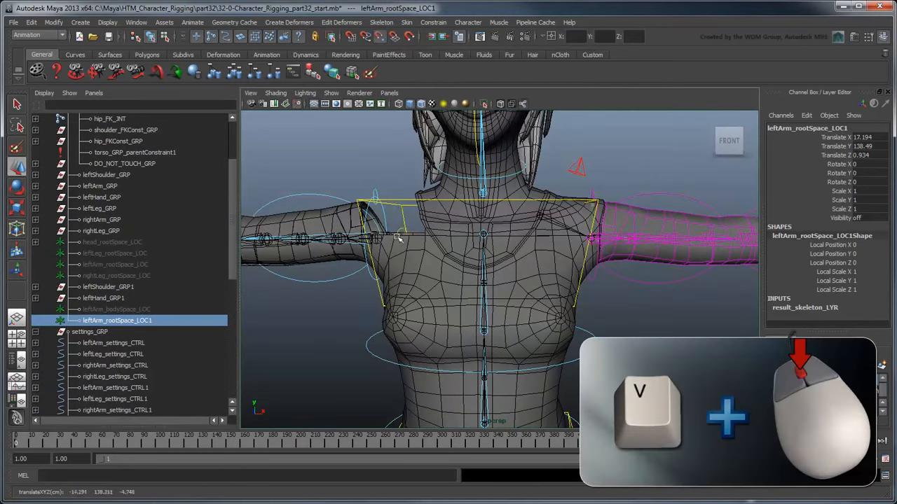
middle_click_drag(406, 235, 378, 242)
left_click(182, 309)
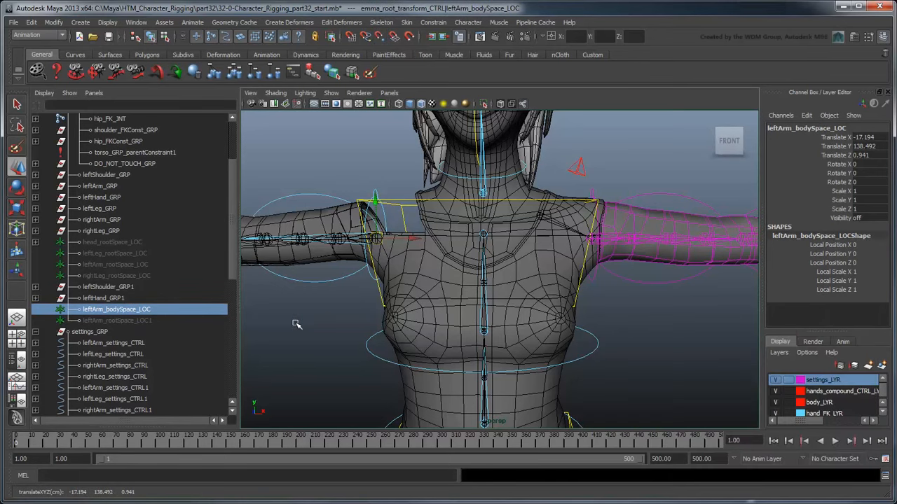
left_click(296, 380)
Delete the leftover emma_root_transform_CTRL1 hierarchy and the four duplicated arm and leg settings controls
scroll(199, 348, "down", 5)
left_click(36, 254)
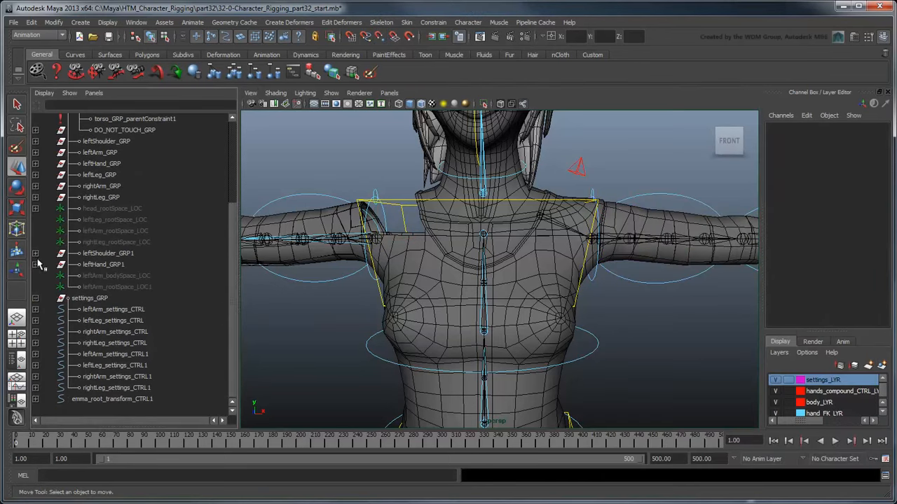
left_click(112, 399)
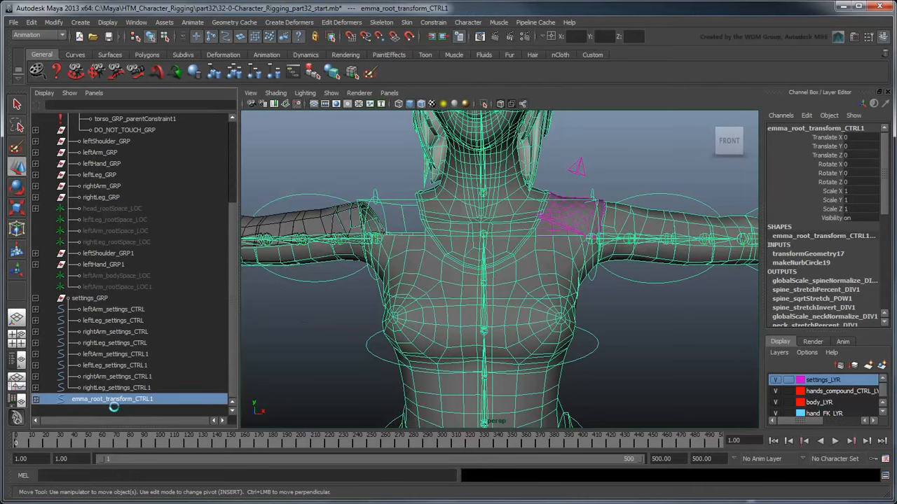
left_click(112, 401)
left_click(110, 372, "shift")
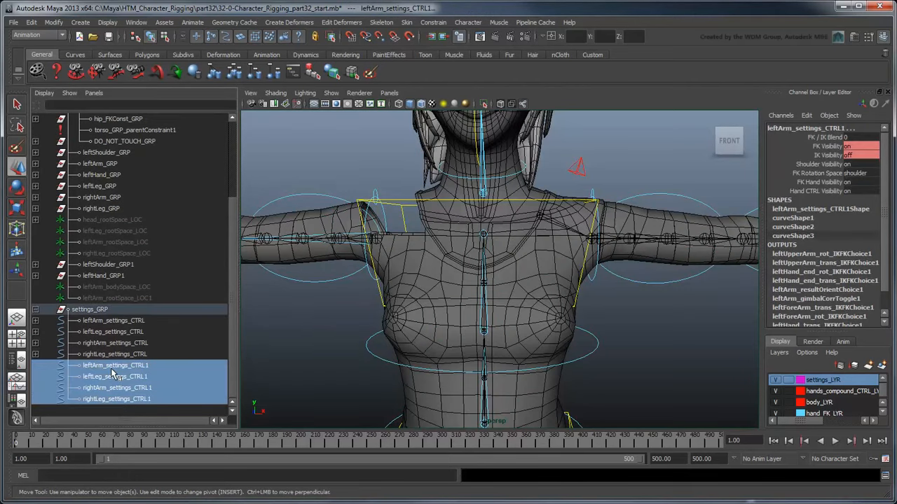
key("Delete")
Mirror the duplicated shoulder and hand groups to the right side by setting their Scale X to -1
scroll(351, 326, "down", 5)
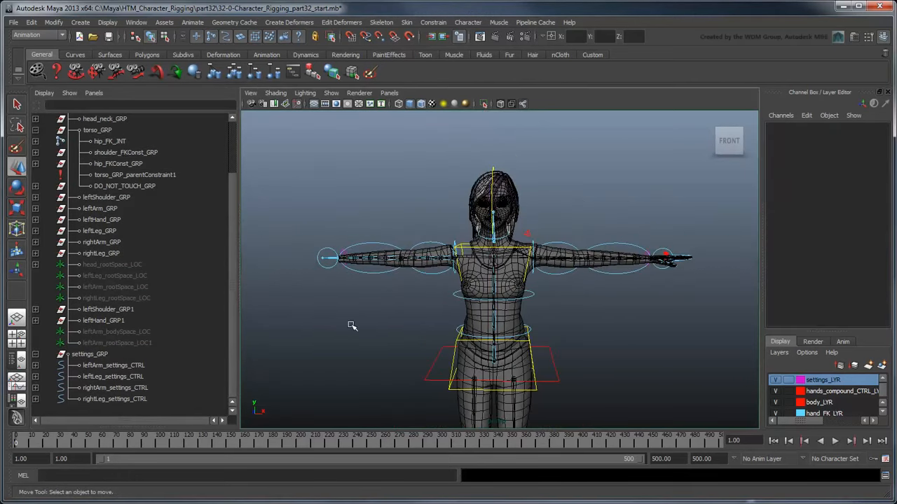
left_click(135, 322)
left_click(132, 311, "ctrl")
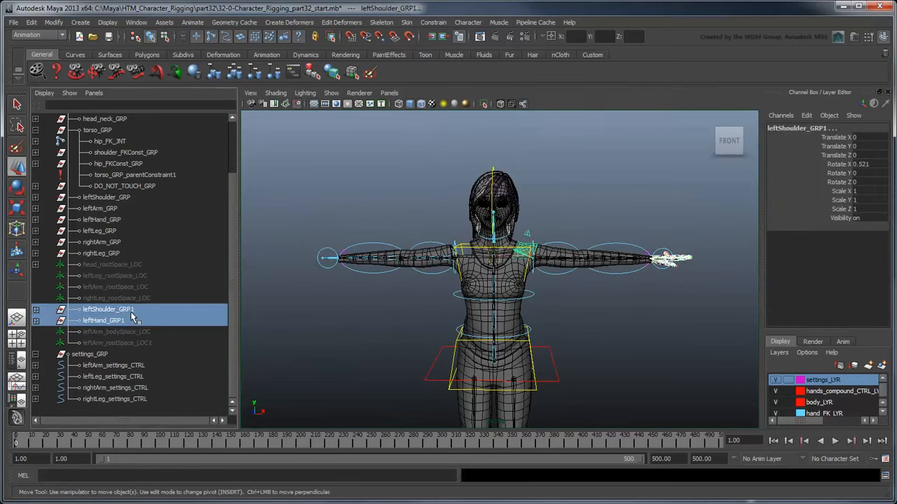
double_click(862, 192)
type("-1")
key("Return")
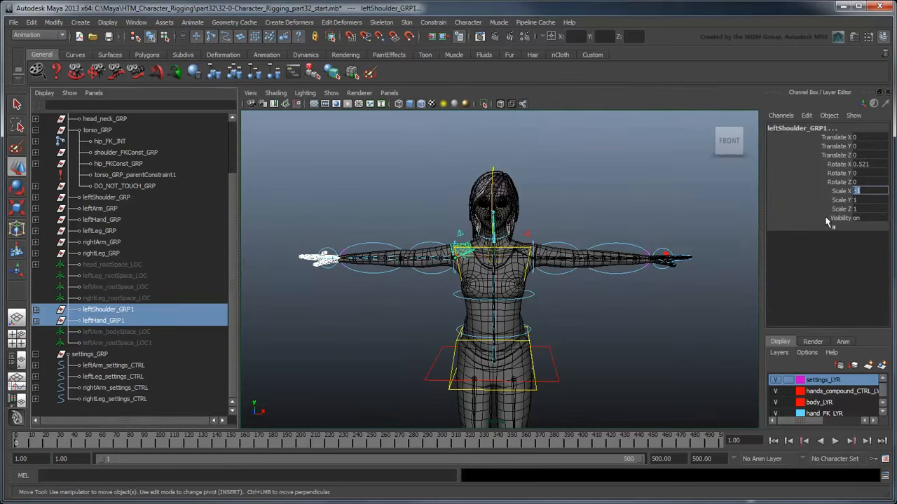
left_click(513, 252)
Test the mirrored shoulder by moving its control away from the body, and undo the move
scroll(480, 264, "up", 5)
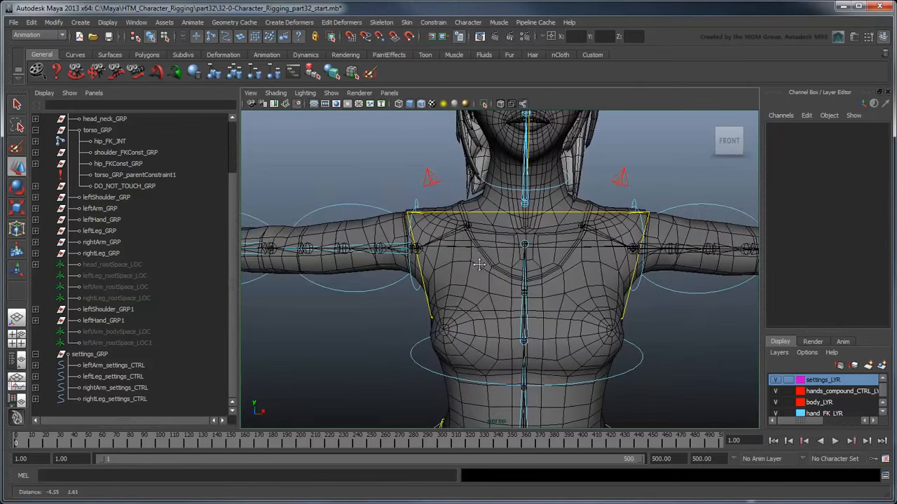
left_click(436, 184)
mouse_move(420, 257)
left_mouse_down()
mouse_move(443, 216)
mouse_move(350, 211)
mouse_move(431, 203)
mouse_move(406, 225)
mouse_move(413, 247)
left_mouse_up()
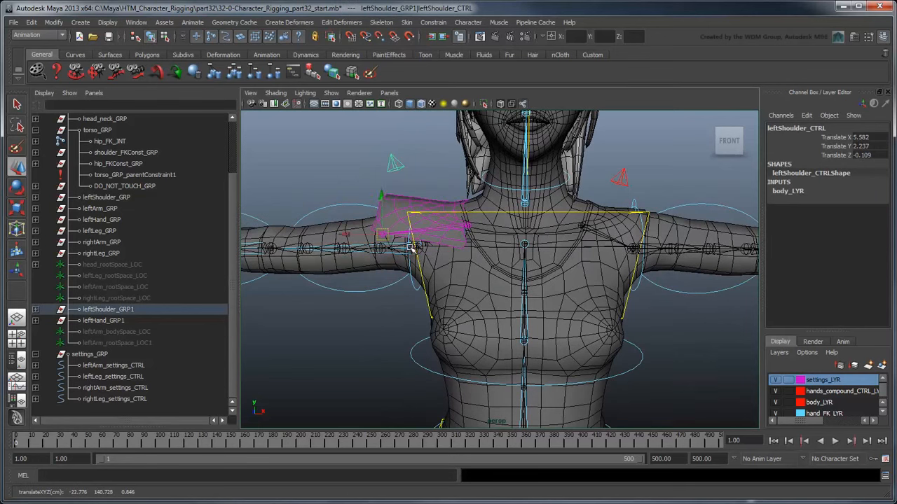
Test the mirrored hand control's Curl attribute on the fingers and undo the change
mouse_move(412, 292)
left_mouse_down("alt")
mouse_move(435, 290)
mouse_move(419, 288)
left_mouse_up("alt")
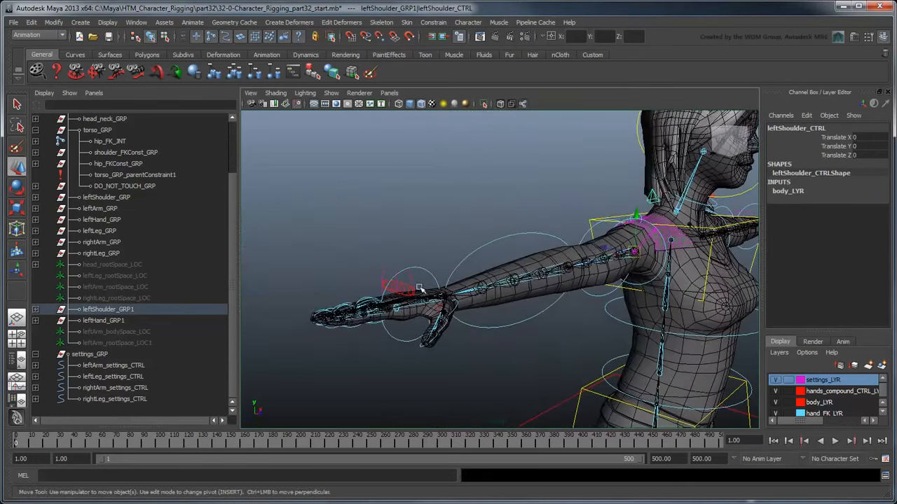
right_click_drag(419, 289, 434, 280, "alt")
left_click(448, 295)
left_click(835, 137)
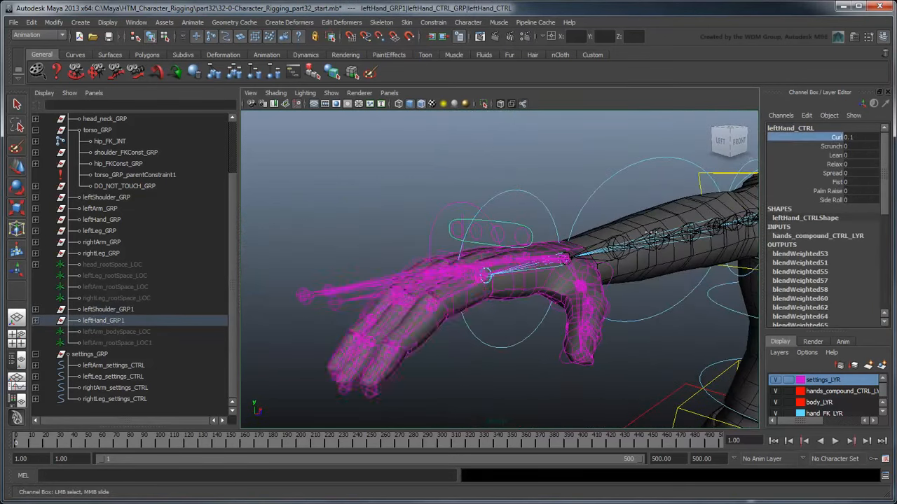
middle_click_drag(651, 234, 614, 280)
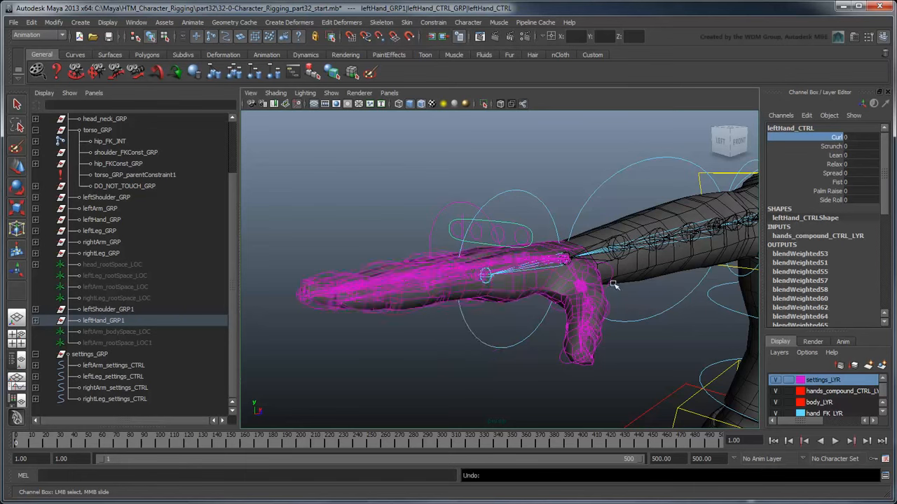
Test the Scrunch attribute of the mirrored thumb control
left_click(582, 308)
left_click(840, 145)
middle_click_drag(519, 196, 688, 198)
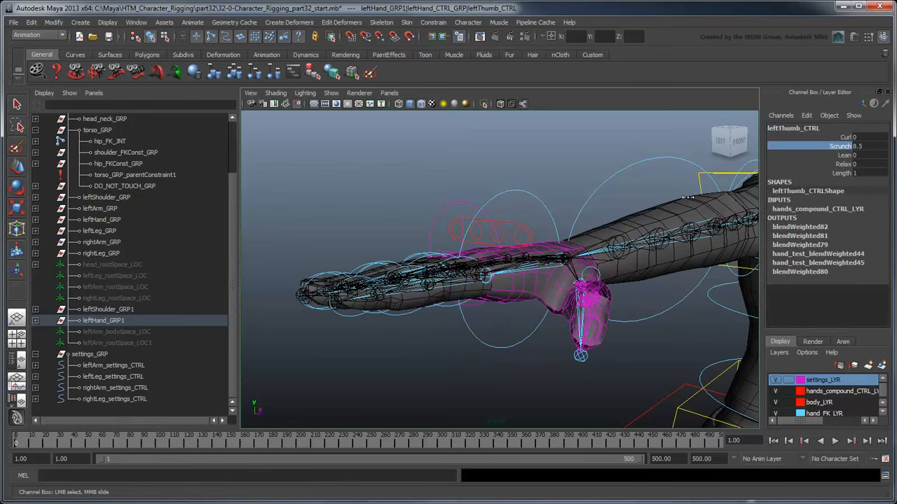
Test the mirrored pointer finger's first FK control by rotating it about 61 degrees, undo it and frame the character
left_click(454, 258)
key("e")
left_click_drag(454, 258, 536, 336)
key("ctrl+z")
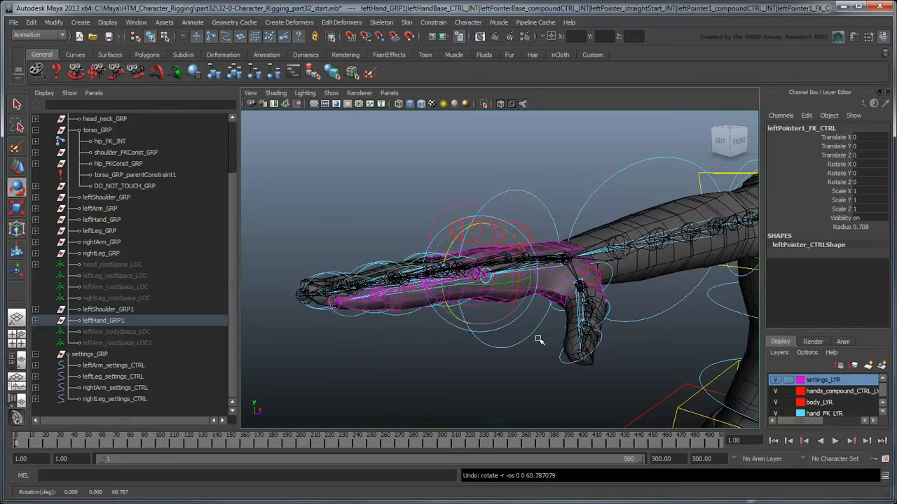
left_click(519, 362)
key("a")
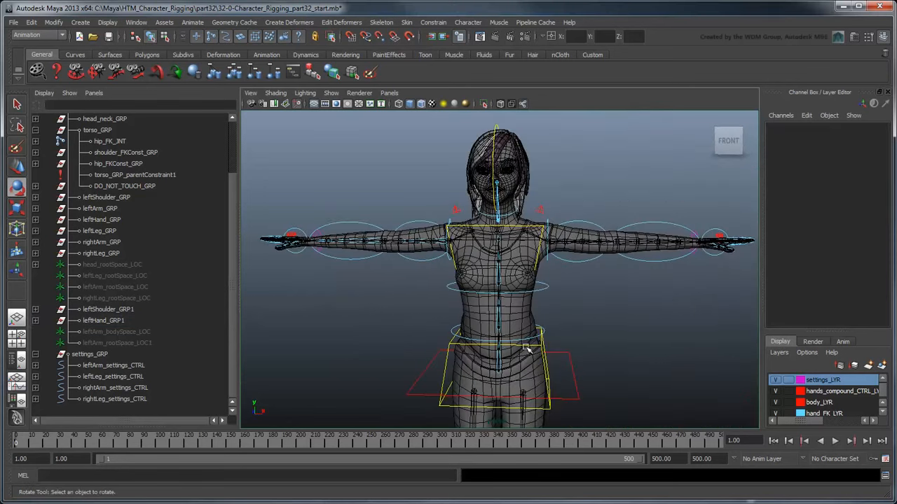
Replace "left" with "right" in the names of the duplicated shoulder and hand hierarchies and the two duplicated arm-space locators
left_click(36, 310, "shift")
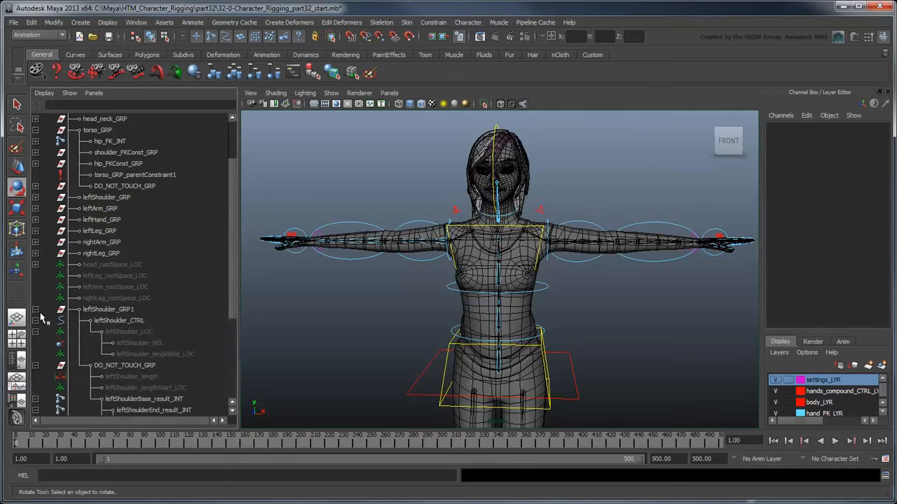
scroll(39, 314, "down", 4)
left_click(35, 321, "shift")
left_click(106, 166)
scroll(113, 204, "down", 15)
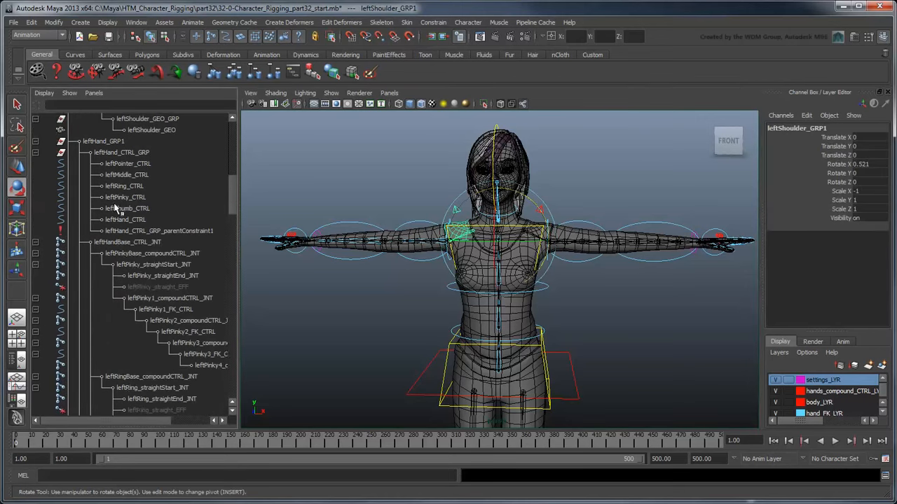
left_click(128, 343, "shift")
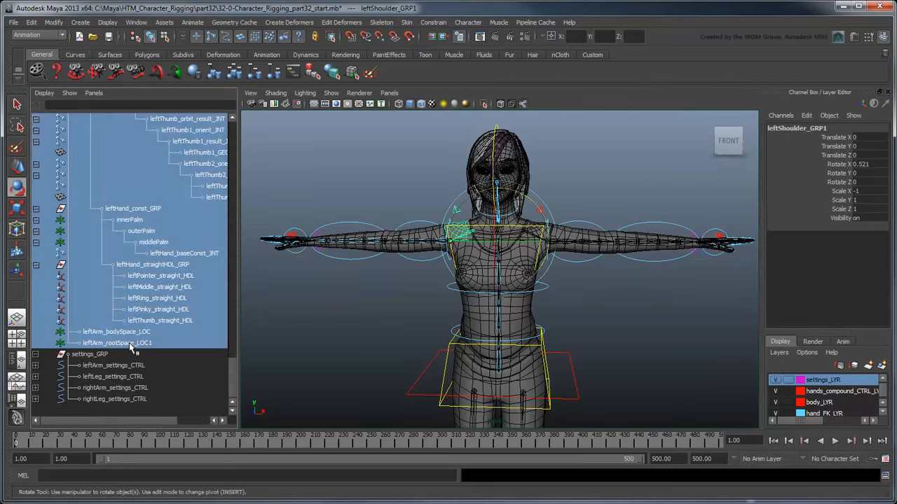
left_click(53, 22)
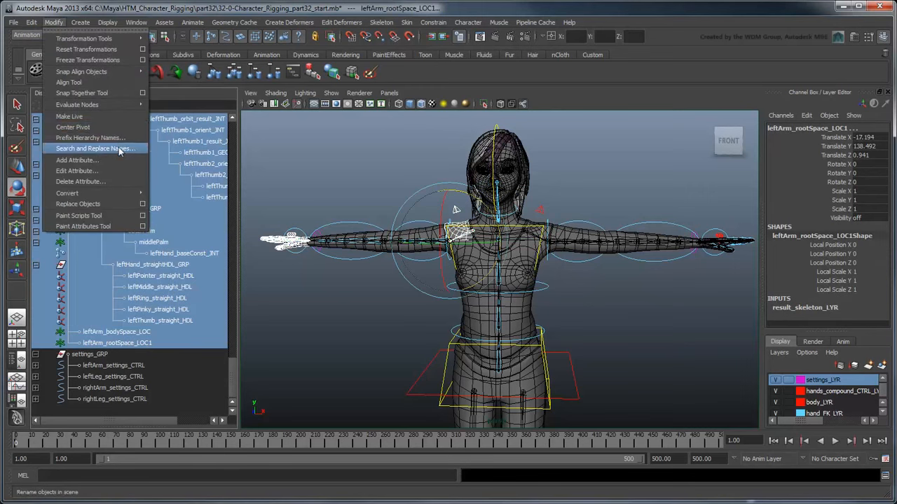
left_click(96, 148)
left_click(439, 328)
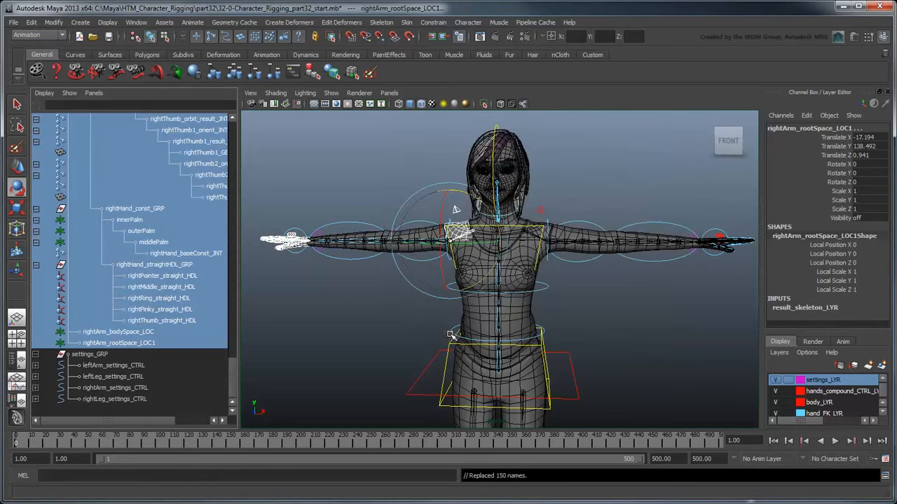
Remove the trailing 1 from the names of rightShoulder_GRP1, rightHand_GRP1 and rightArm_rootSpace_LOC1
scroll(211, 310, "up", 10)
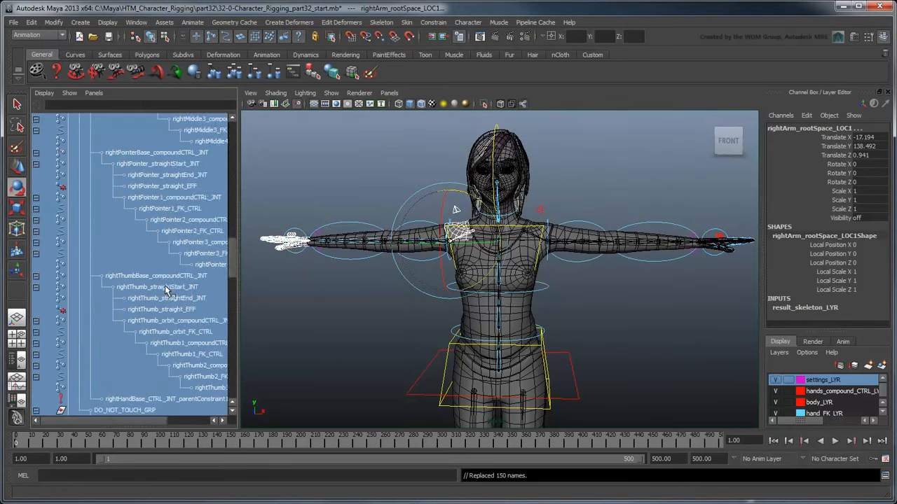
left_click(35, 321)
left_click(36, 331)
double_click(144, 323)
left_click(144, 324)
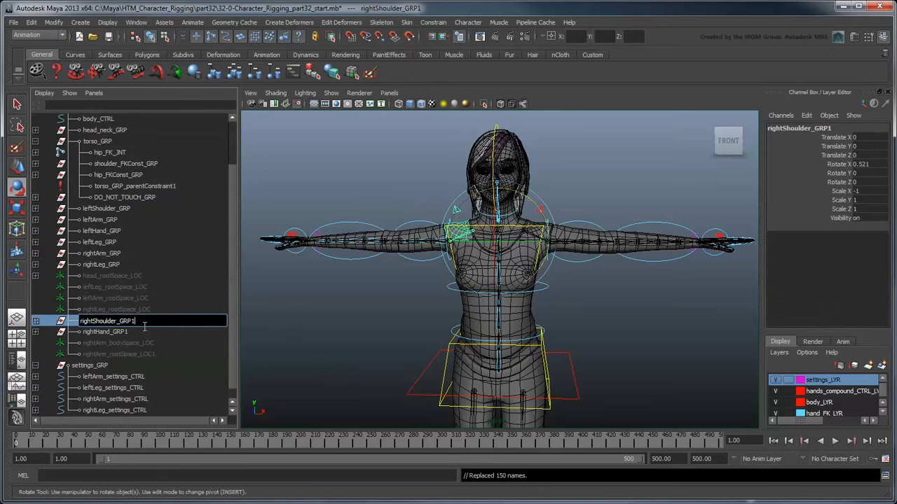
key("BackSpace")
key("Return")
double_click(143, 333)
left_click(143, 335)
key("BackSpace")
key("Return")
left_click(158, 354)
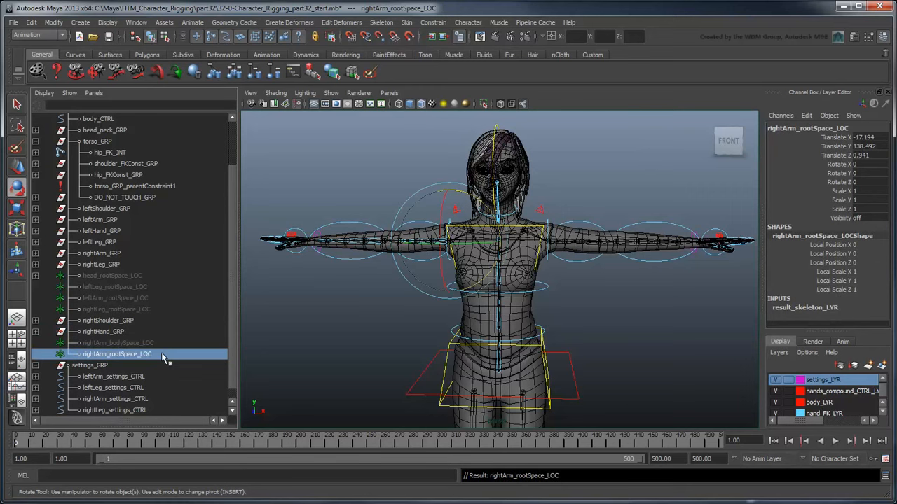
Parent rightArm_bodySpace_LOC under the DO_NOT_TOUCH_GRP inside torso_GRP and collapse torso_GRP
left_click(91, 345)
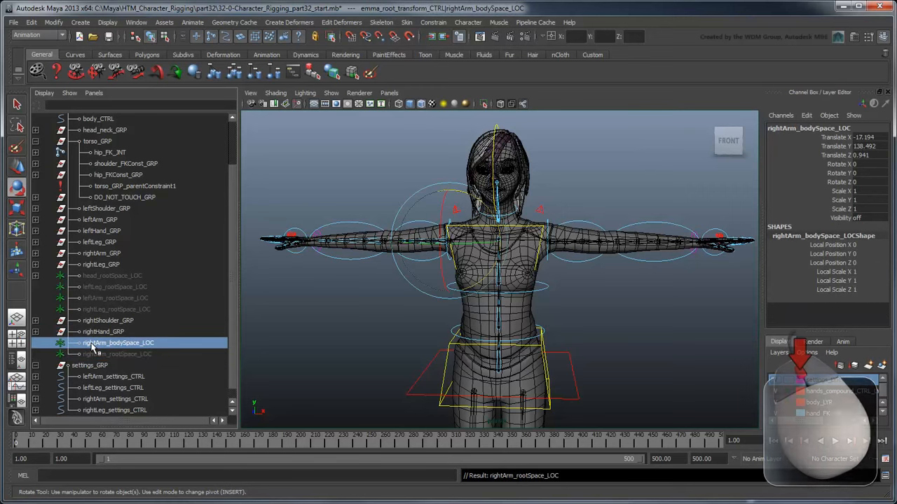
middle_click_drag(91, 345, 114, 208)
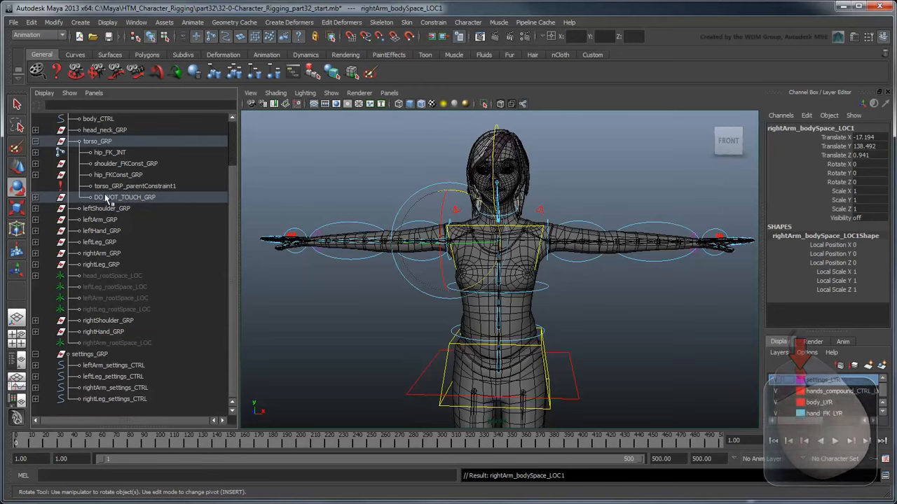
left_click(37, 142)
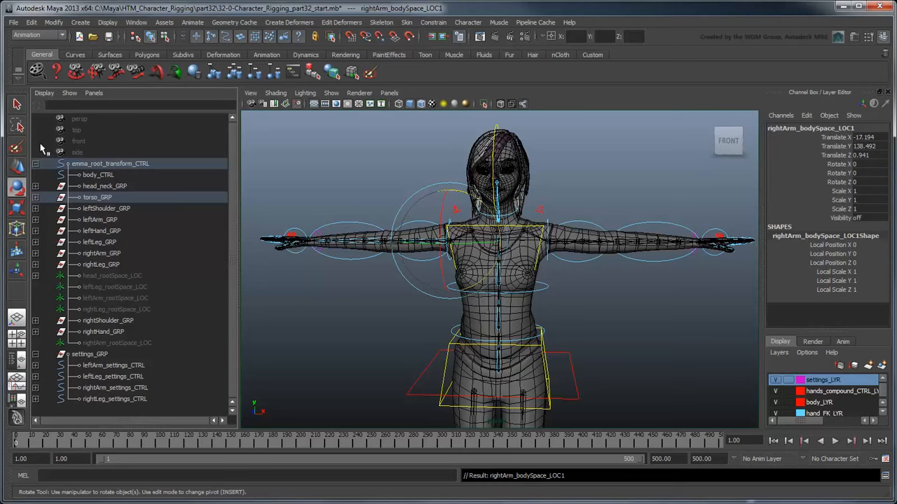
List non-DAG nodes too and select the duplicate rotateY1 and rotateZ1 curves of the leftMiddle1, 2, 3 and Base compound control joints
left_click(44, 92)
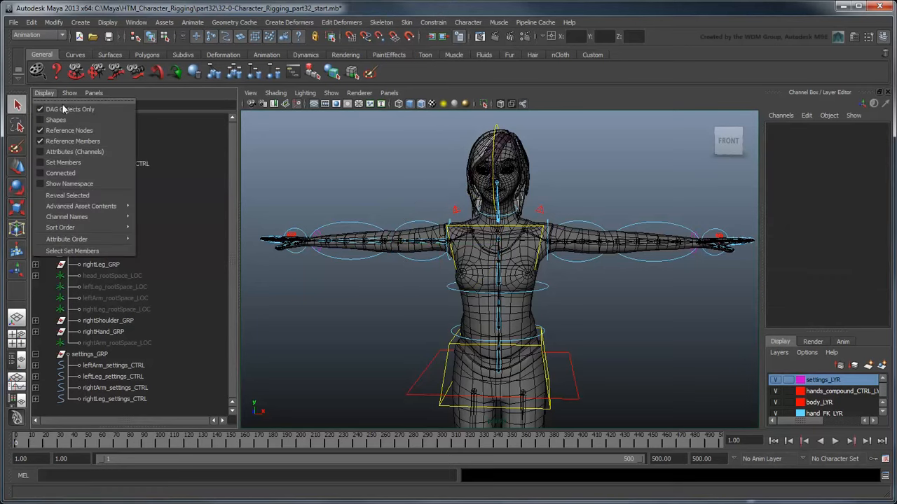
left_click(66, 111)
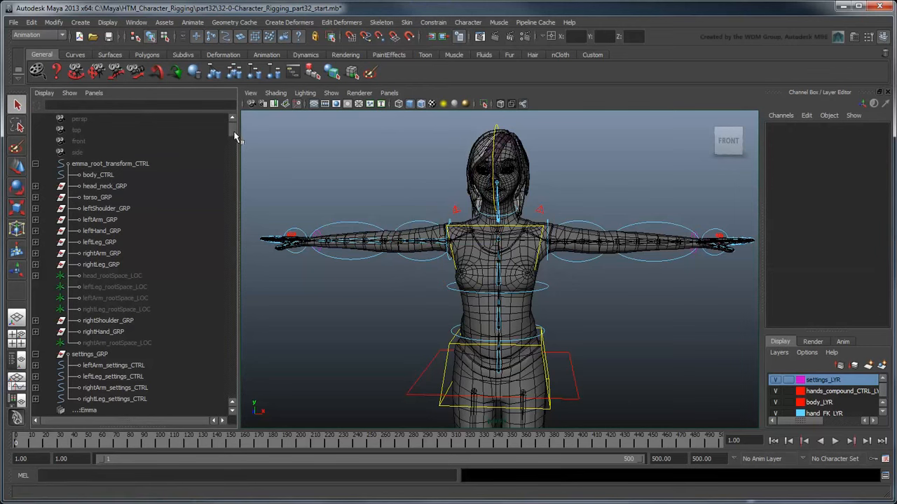
left_click_drag(231, 138, 242, 215)
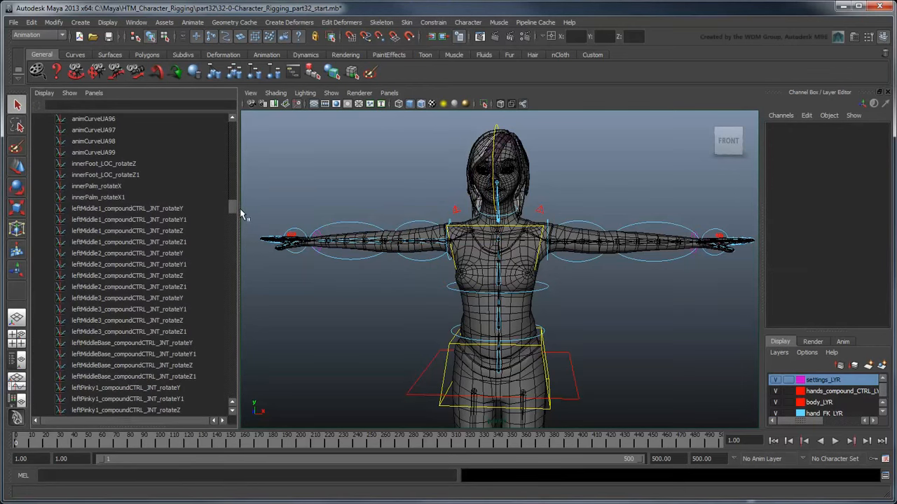
left_click(201, 222)
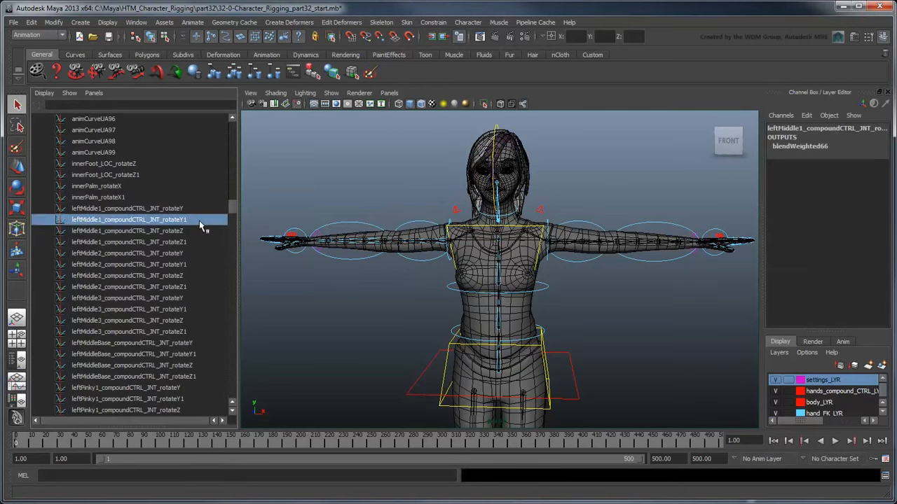
left_click(197, 243, "ctrl")
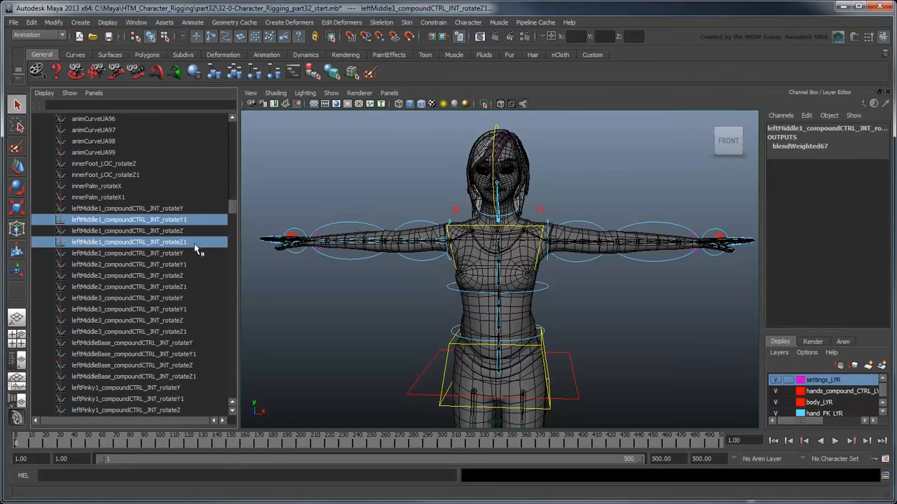
left_click(189, 266, "ctrl")
left_click(188, 288, "ctrl")
left_click(187, 311, "ctrl")
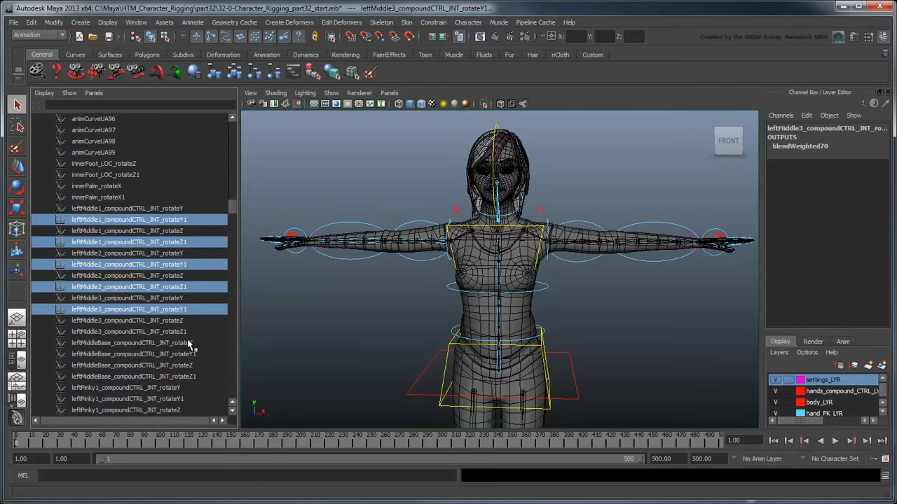
left_click(189, 333, "ctrl")
left_click(189, 355, "ctrl")
left_click(190, 377, "ctrl")
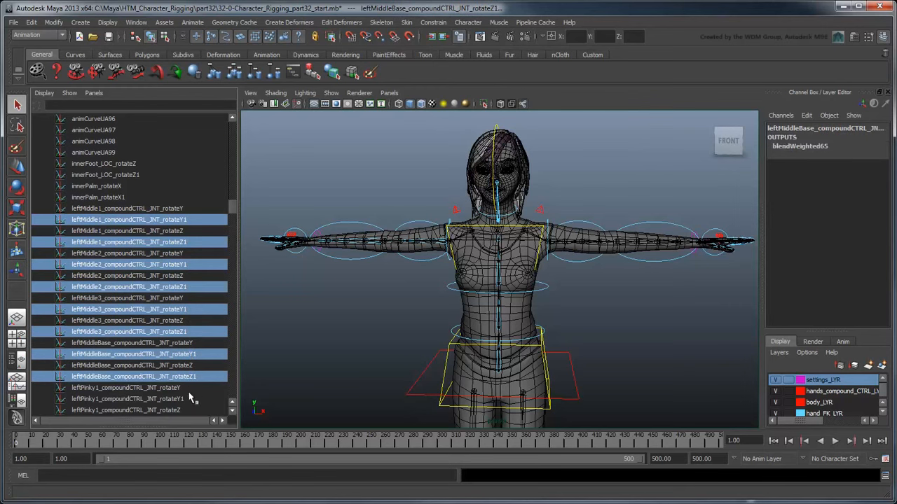
Add the duplicate rotateY1 and rotateZ1 curves of the leftPinky1, 2 and 3 compound control joints to the selection
left_click(193, 399, "ctrl")
scroll(200, 387, "down", 5)
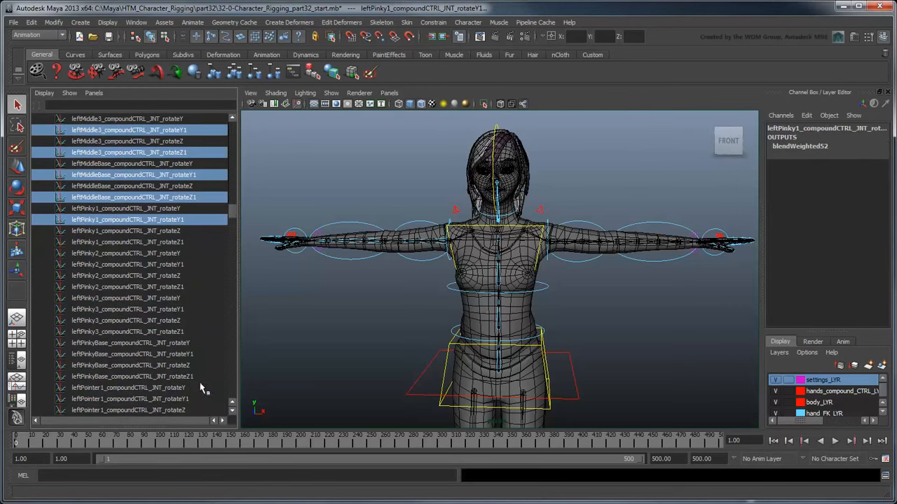
left_click(186, 244, "ctrl")
left_click(189, 265, "ctrl")
left_click(190, 288, "ctrl")
left_click(190, 311, "ctrl")
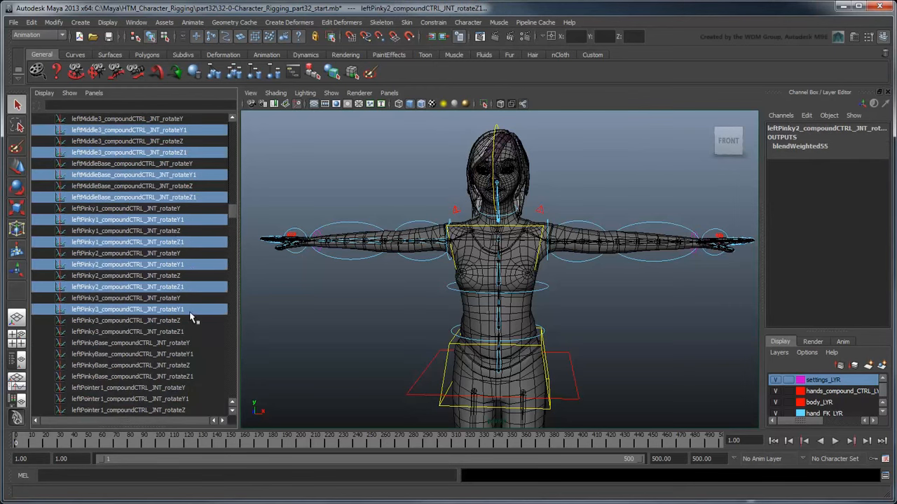
left_click(190, 332, "ctrl")
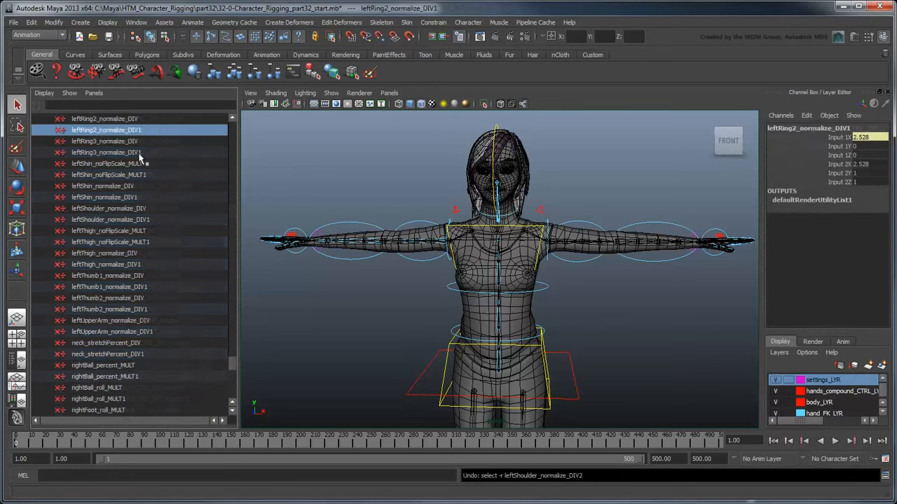
Replace "left" with "right" in the names of the duplicate ring 2, ring 3, shoulder, thumb 1 and thumb 2 normalize_DIV1 nodes
left_click(138, 153, "ctrl")
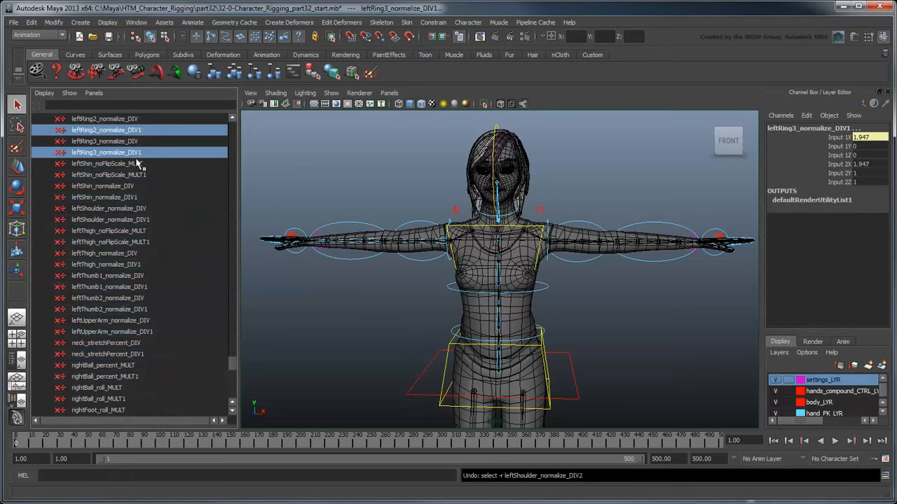
left_click(141, 222, "ctrl")
left_click(135, 287, "ctrl")
left_click(137, 309, "ctrl")
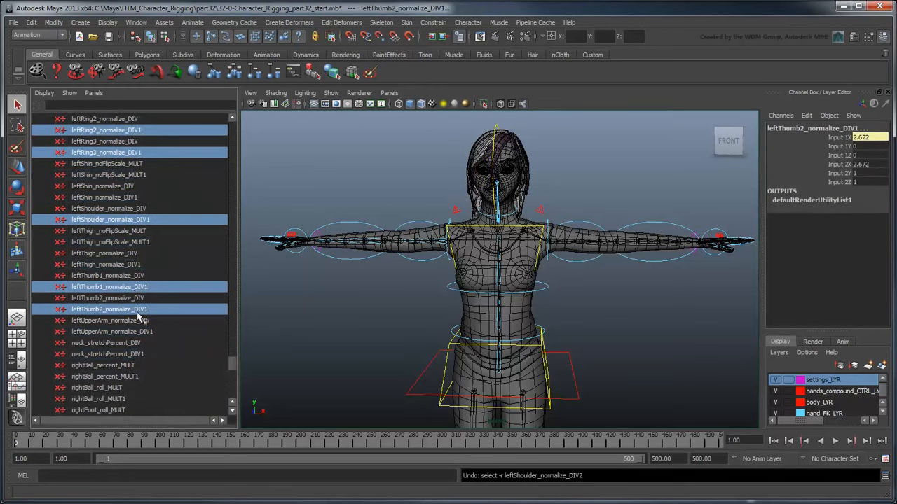
right_click(81, 149)
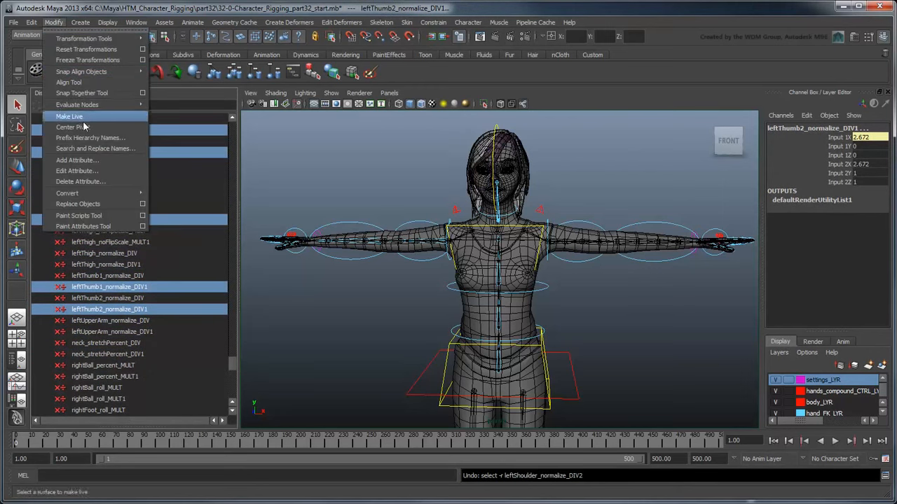
left_click(96, 154)
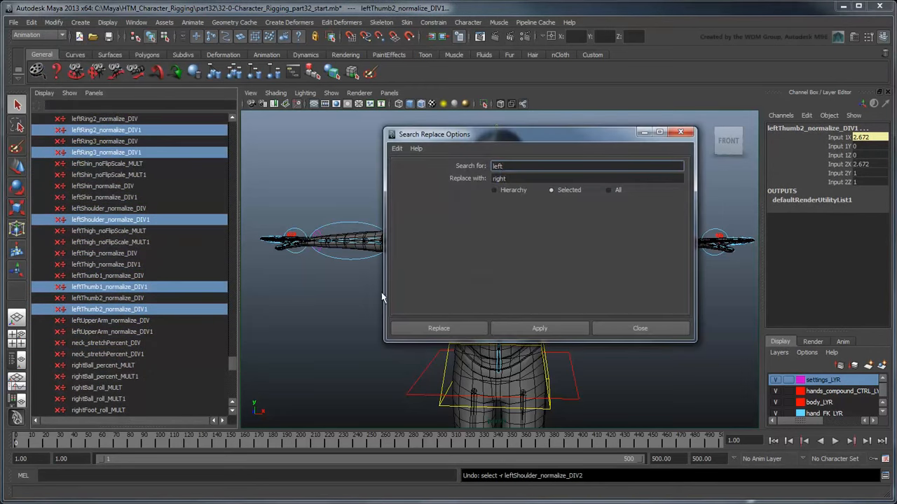
left_click(427, 332)
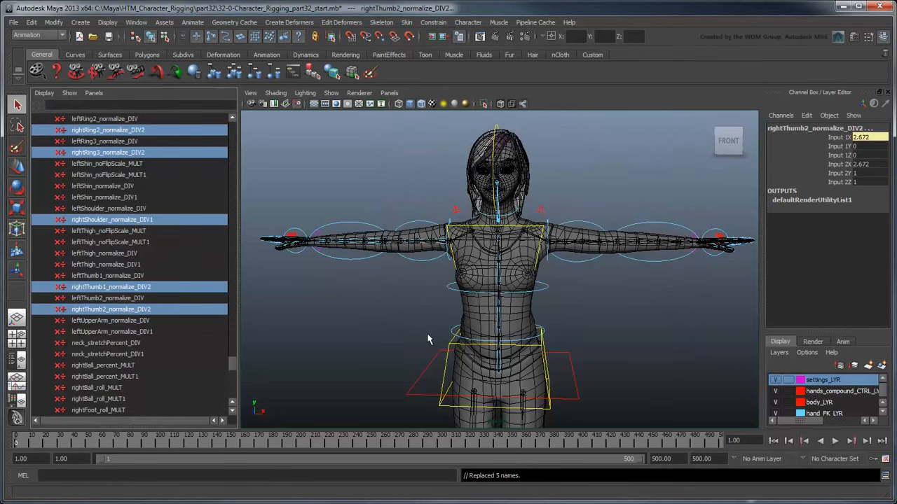
left_click(428, 339)
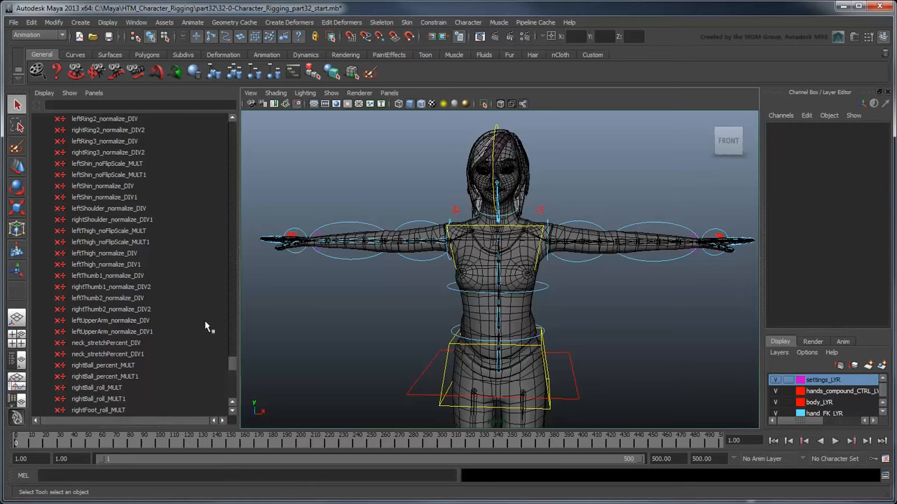
Optimize the scene by removing unused rendering nodes only, and limit the node list to DAG objects again
left_click(14, 23)
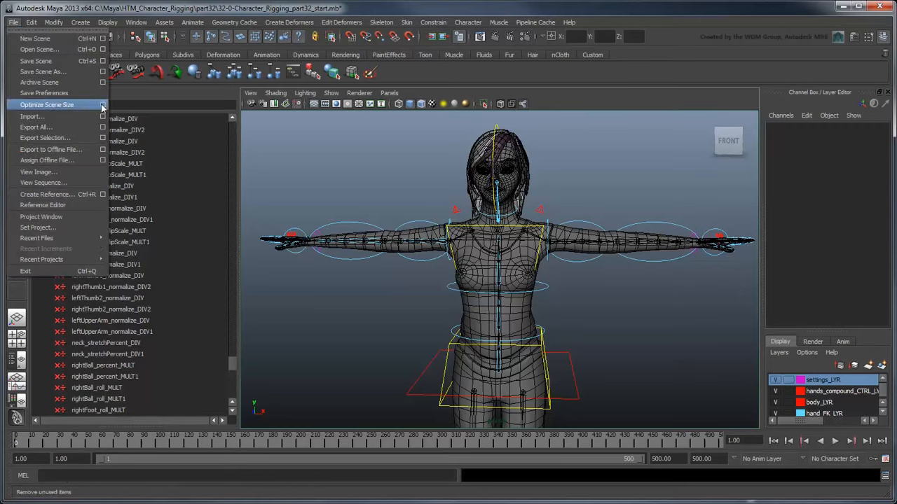
left_click(101, 105)
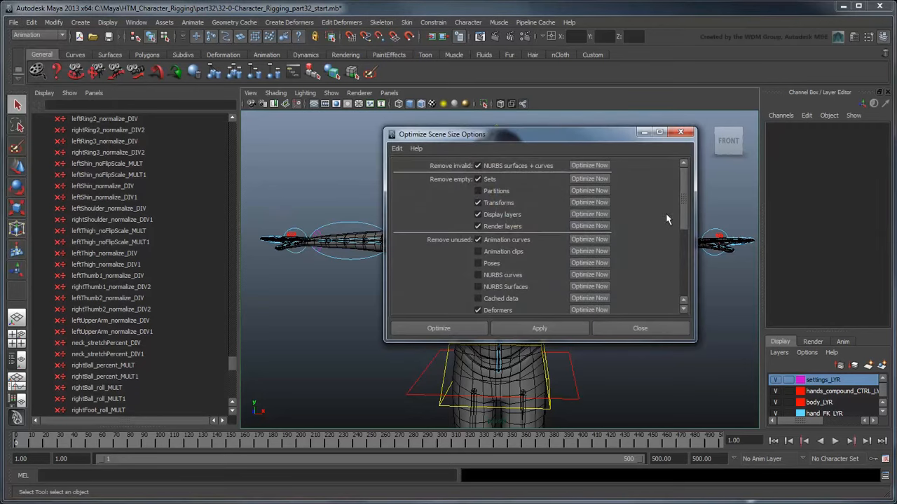
left_click_drag(686, 207, 691, 257)
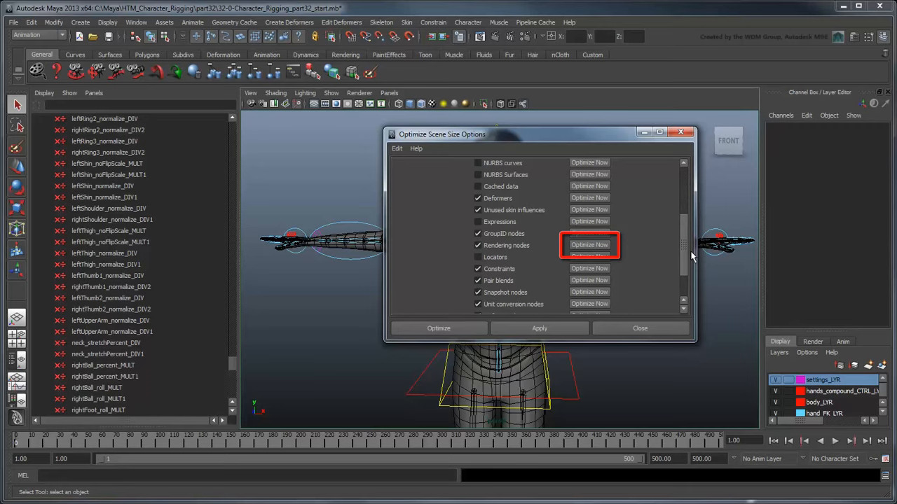
left_click(602, 245)
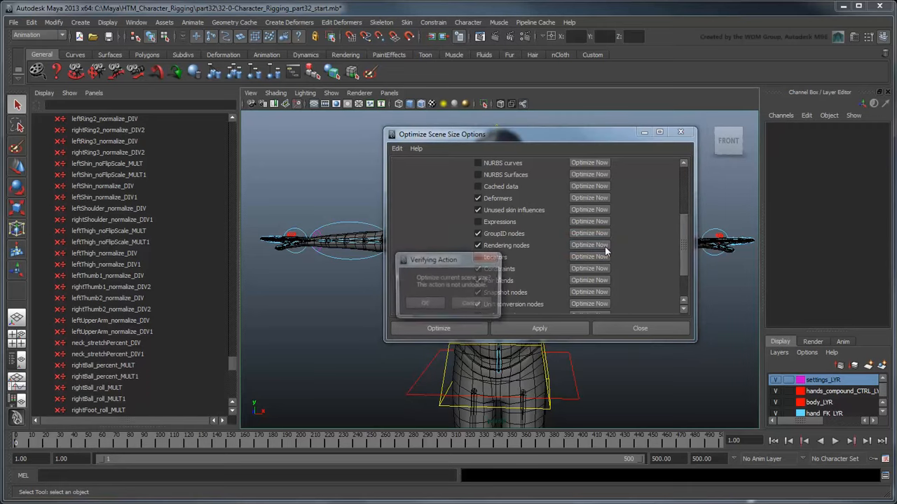
left_click(430, 303)
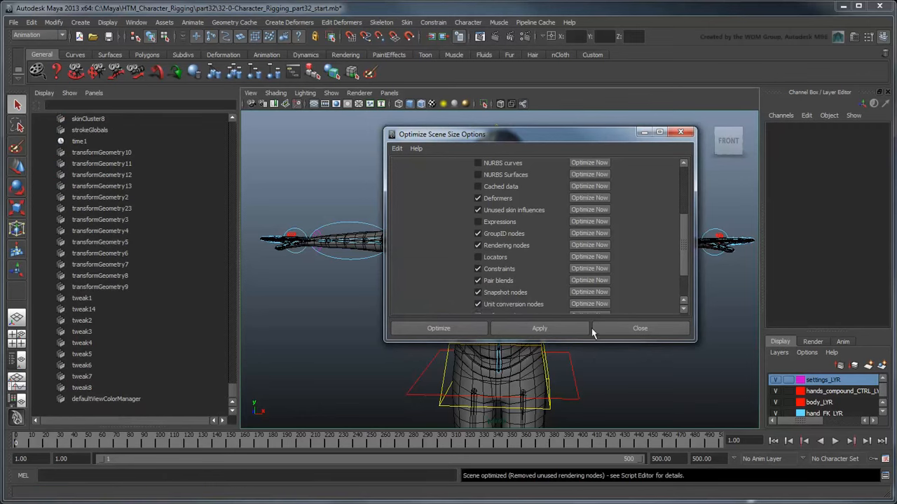
left_click(626, 330)
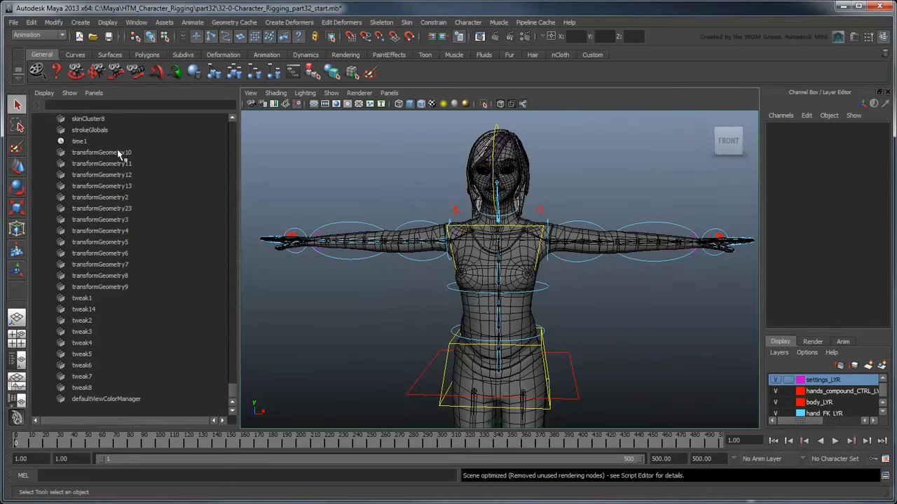
left_click(44, 93)
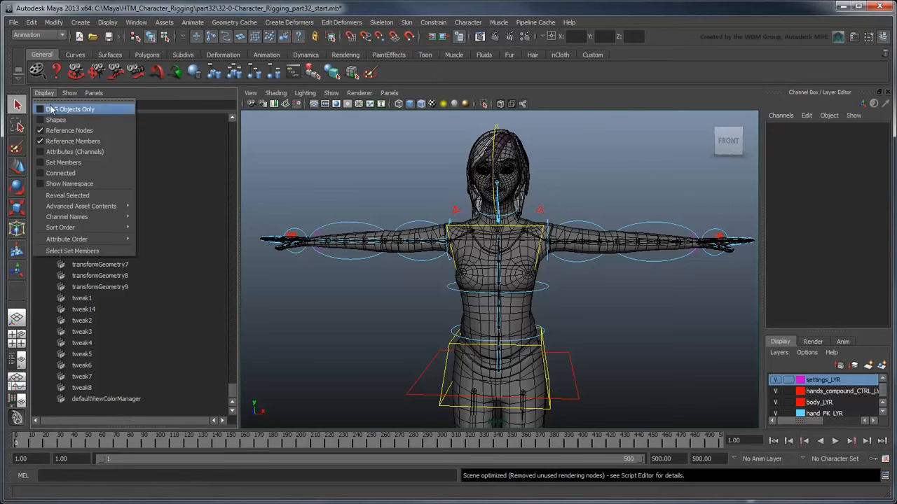
left_click(51, 110)
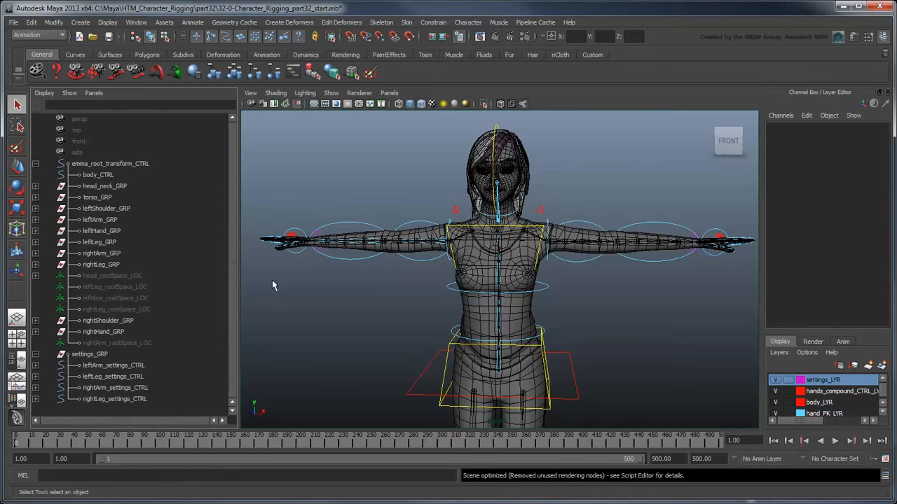
Parent-constrain rightShoulder_GRP to the torso's shoulder_bind_JNT and collapse torso_GRP
left_click(36, 197)
left_click(40, 254)
left_click(130, 279)
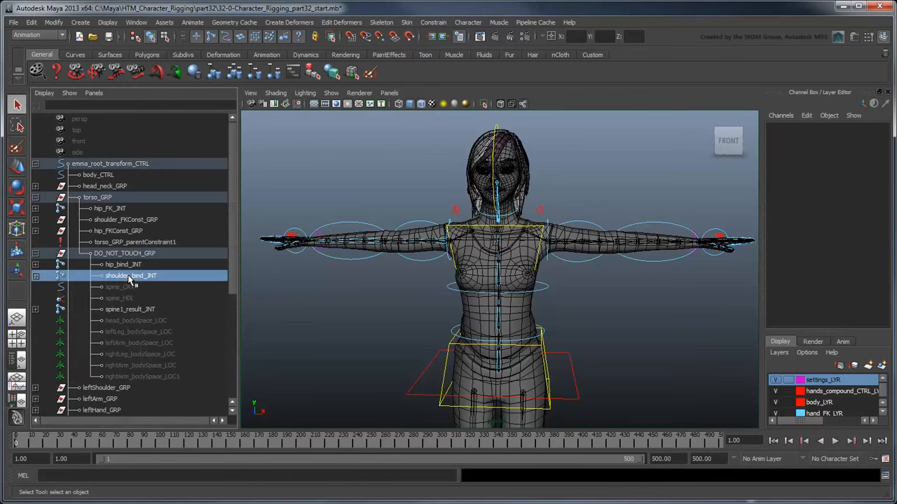
scroll(128, 280, "down", 5)
left_click(120, 322, "ctrl")
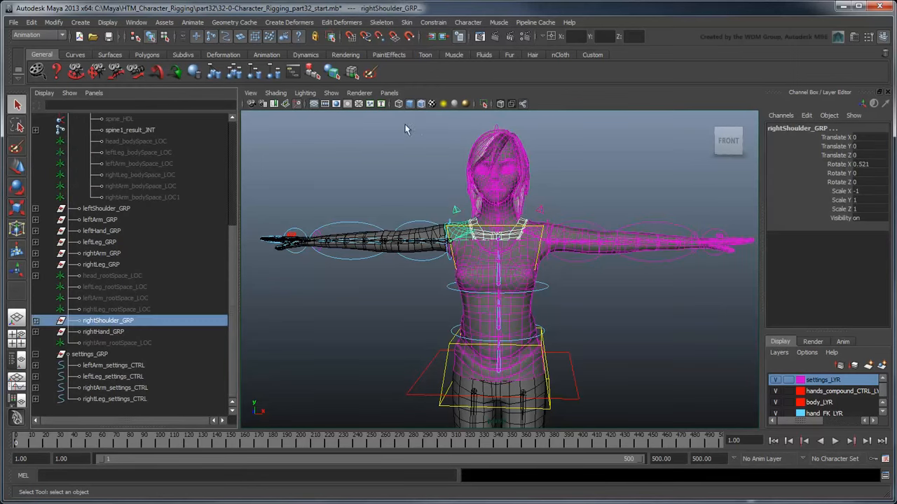
left_click(433, 22)
left_click(448, 81)
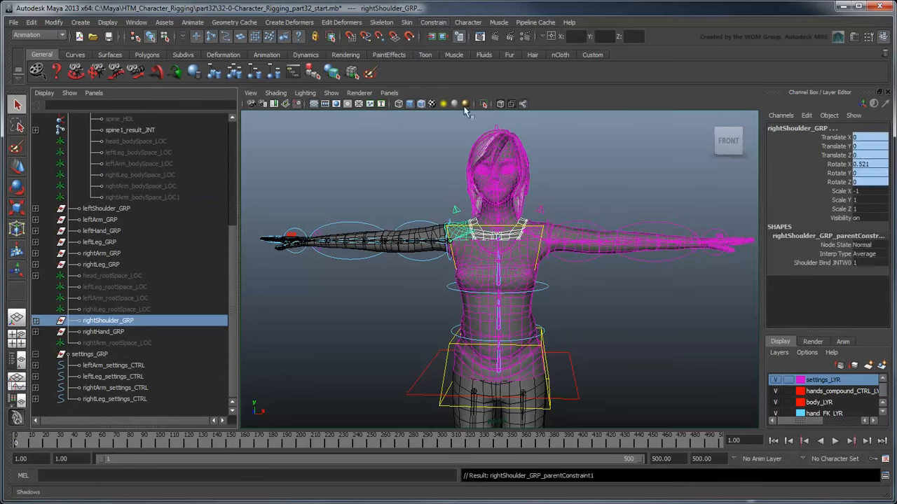
left_click(315, 173)
scroll(237, 201, "up", 3)
scroll(237, 201, "up", 1)
left_click(41, 153)
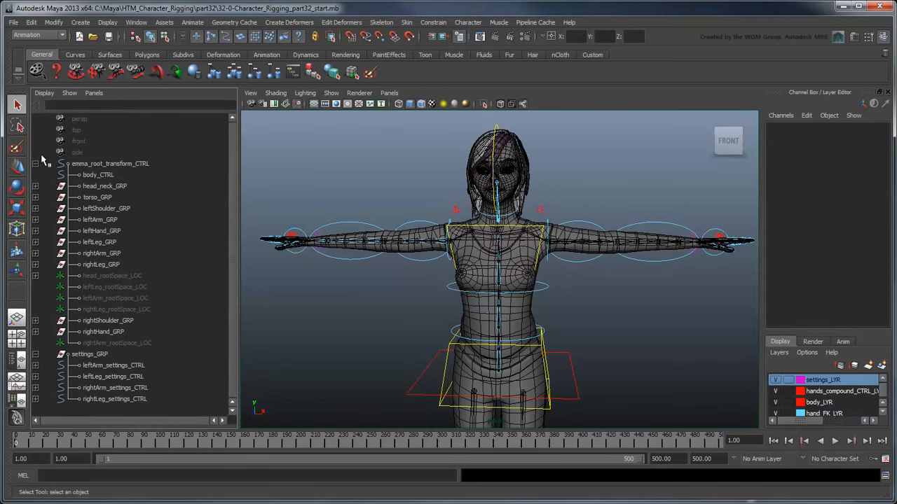
Try to parent-constrain rightHand_const_GRP to rightHand_result_JNT with the group's original rotation, and undo the constraint
left_click(42, 254)
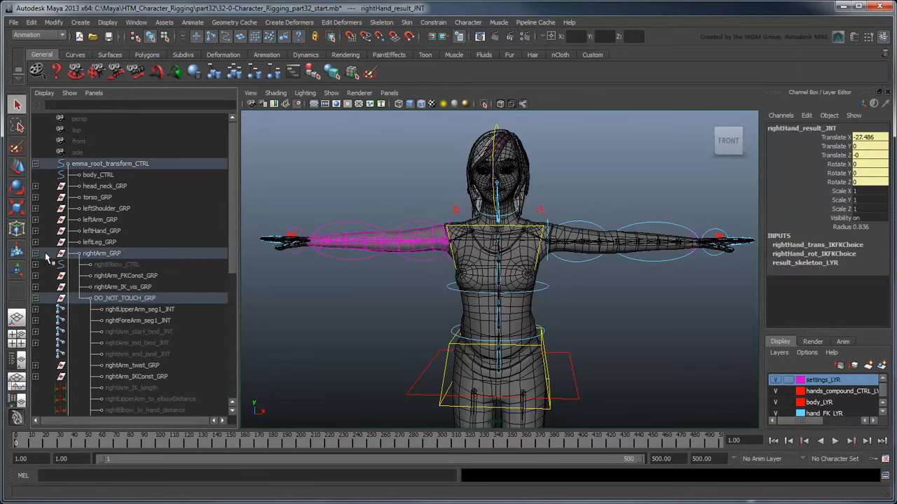
scroll(105, 298, "down", 7)
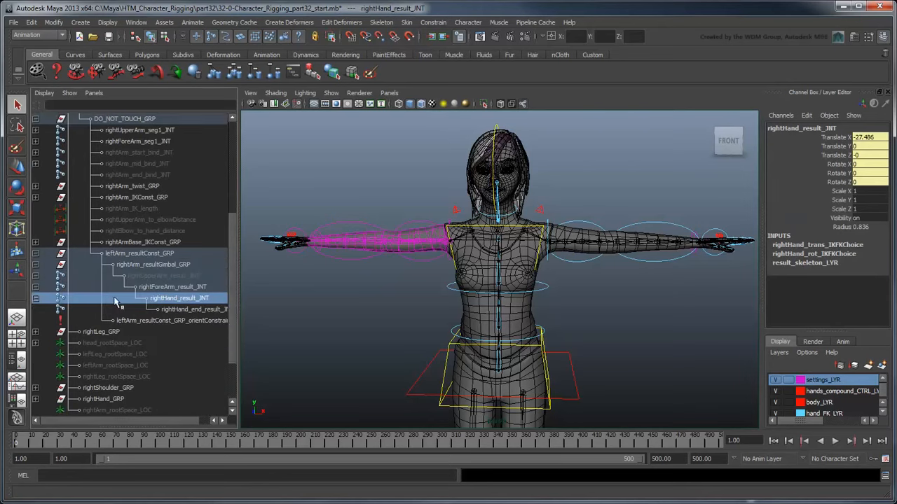
left_click(36, 332)
left_click(37, 365)
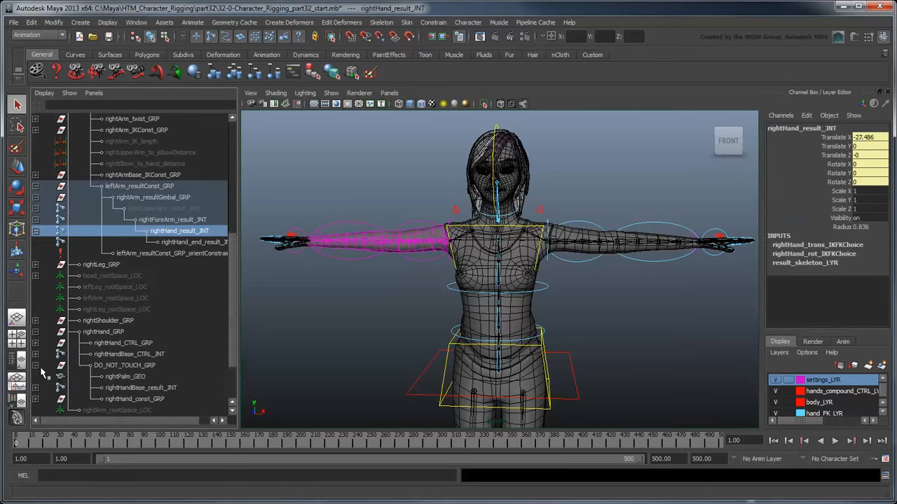
left_click(127, 400, "ctrl")
left_click(433, 22)
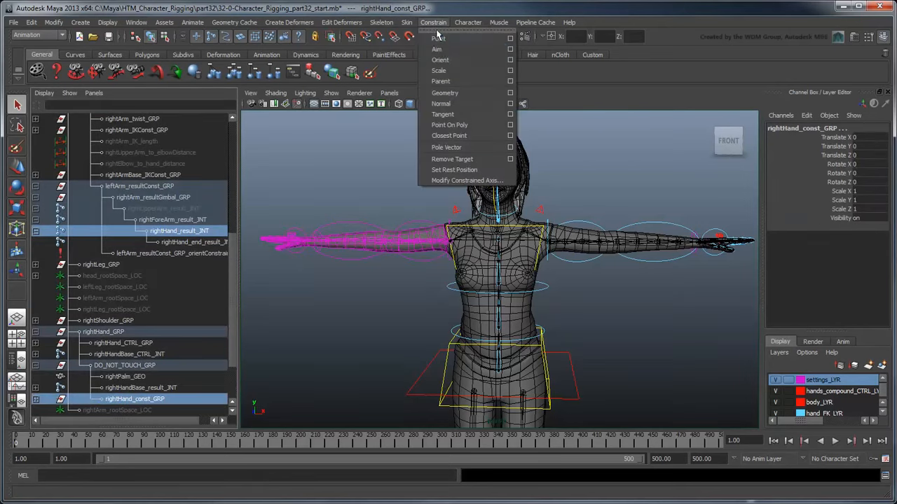
left_click(456, 79)
right_click_drag(381, 275, 490, 276, "alt")
middle_click_drag(344, 292, 664, 333, "alt")
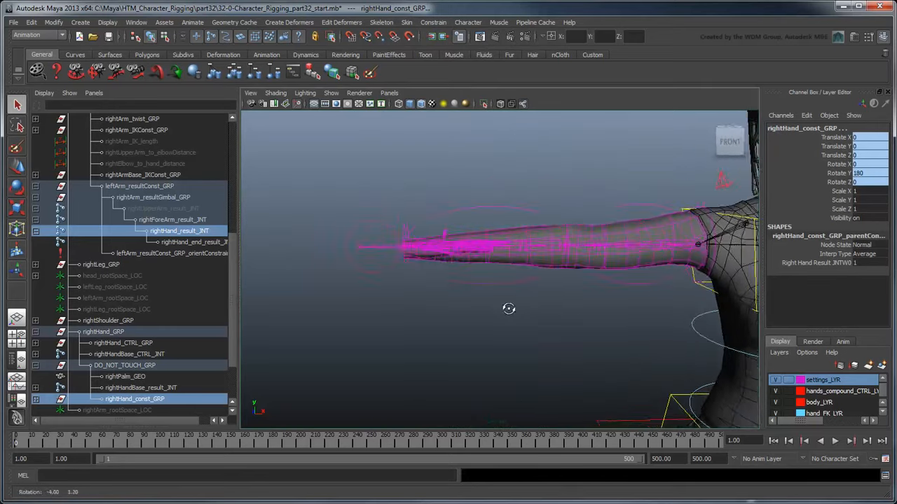
left_click_drag(509, 308, 607, 316, "alt")
middle_click_drag(607, 316, 655, 237, "alt")
middle_click_drag(607, 273, 614, 306, "alt")
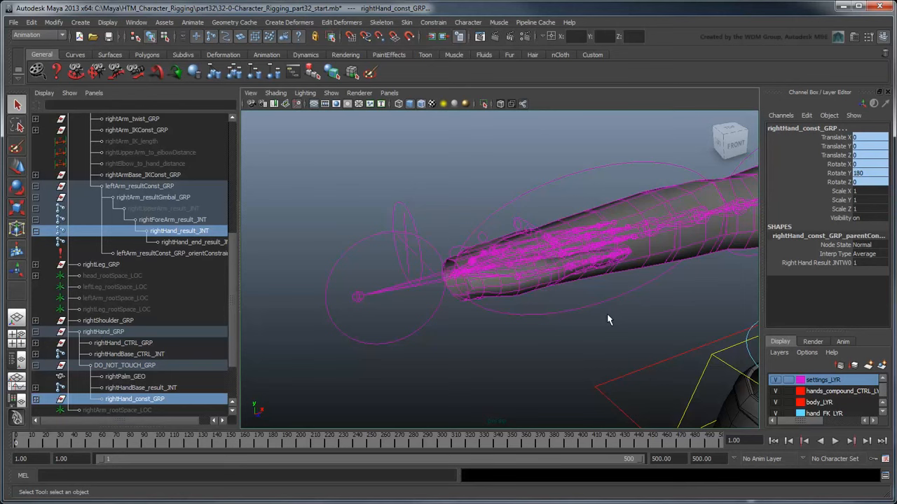
key("ctrl+z")
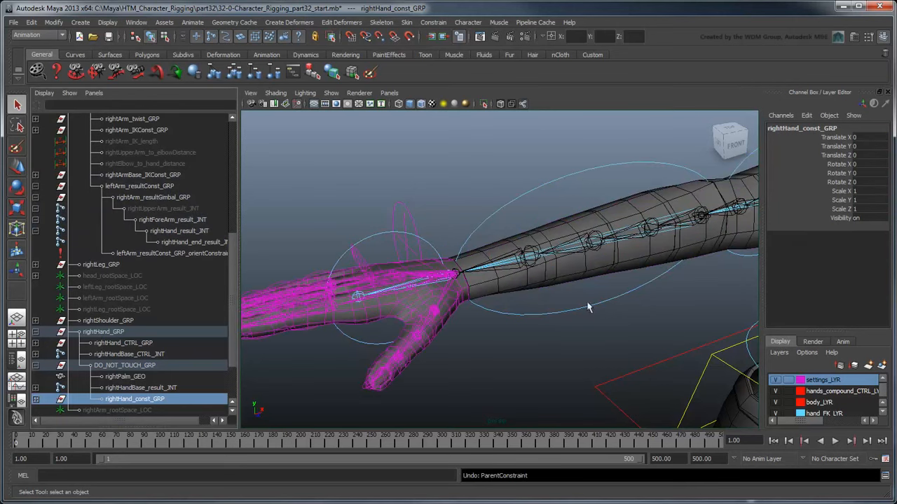
Set rightHand_const_GRP's Rotate Y to 180 and parent-constrain the group to rightHand_result_JNT
double_click(857, 174)
key("Return")
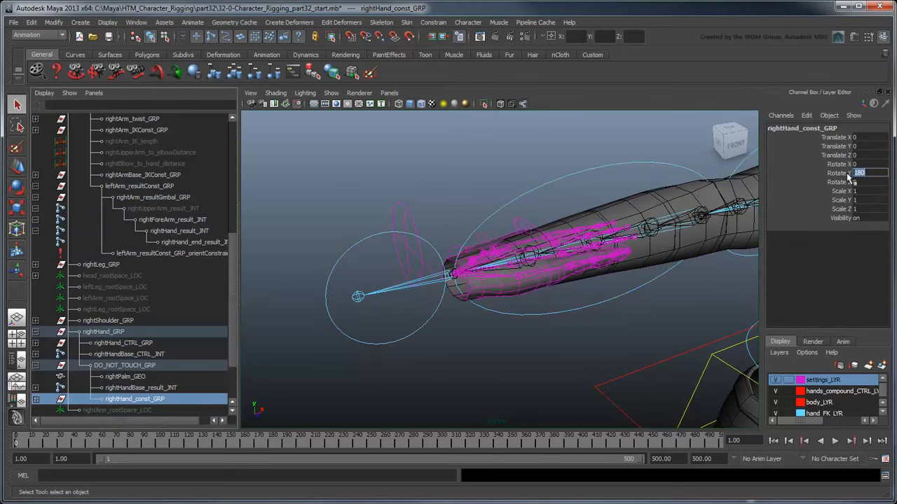
left_click(179, 230)
left_click(162, 398, "ctrl")
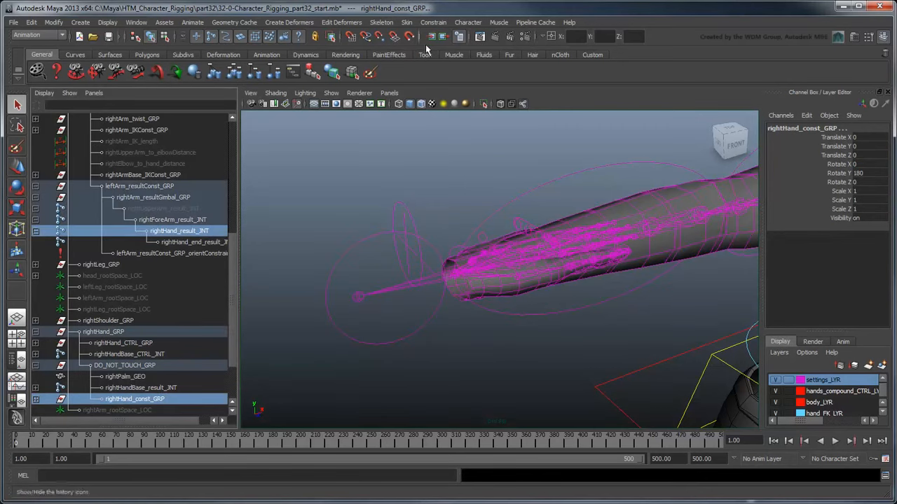
left_click(432, 22)
left_click(446, 80)
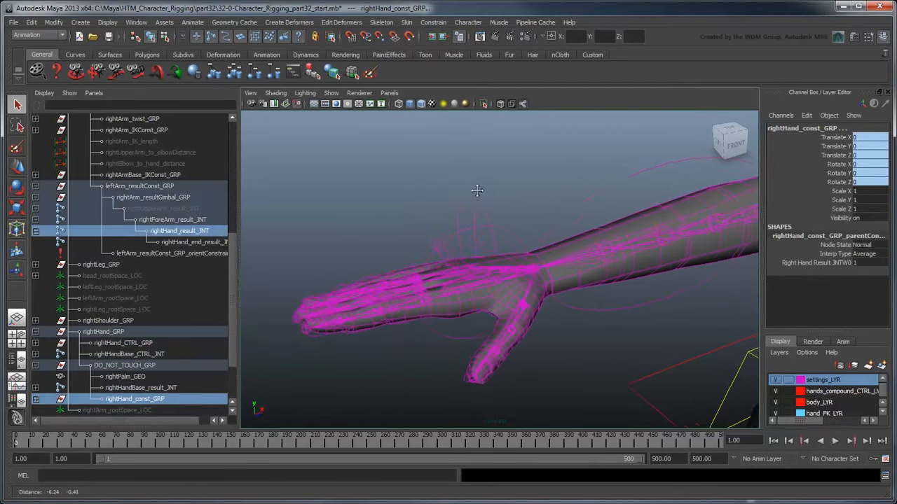
middle_click_drag(477, 190, 486, 184, "alt")
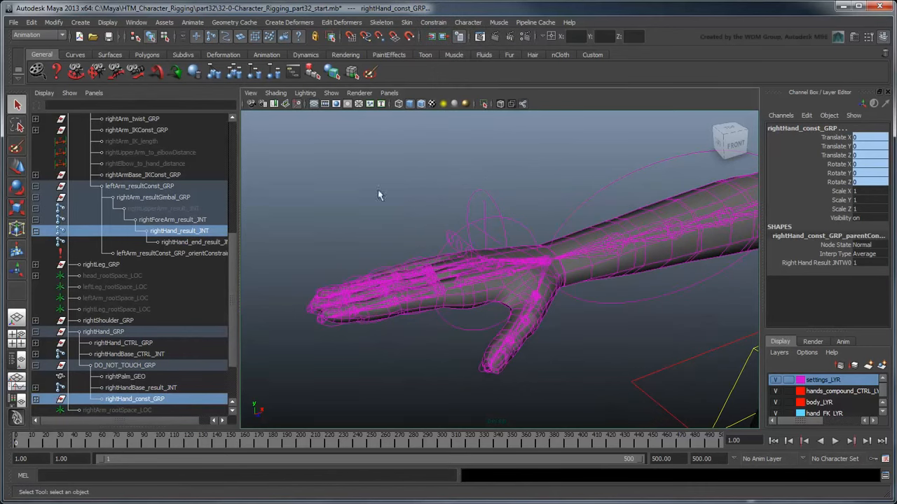
Set the Rotate Y of rightArm_end_bind_JNT to 180
scroll(83, 204, "up", 3)
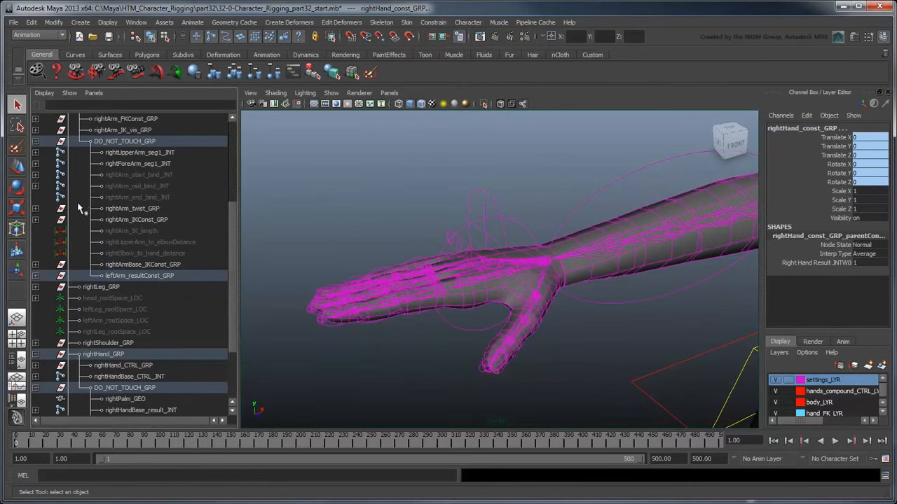
left_click(104, 199)
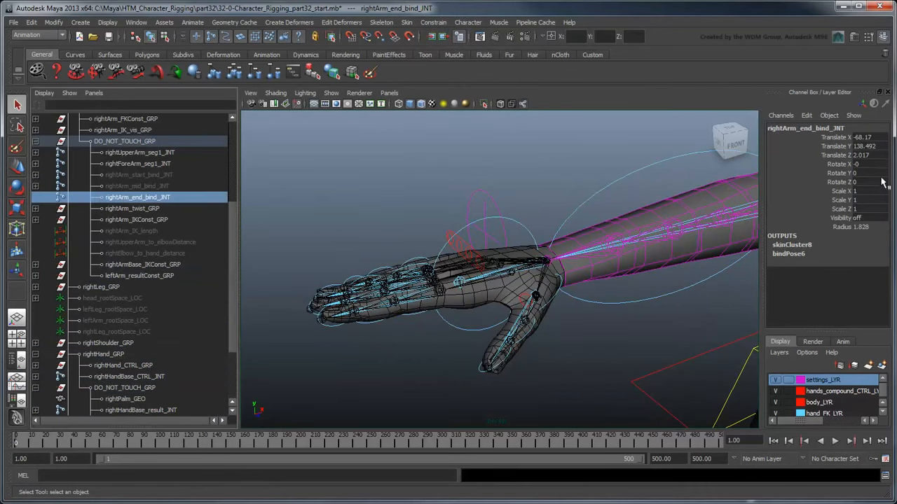
left_click(869, 173)
type("180")
key("Return")
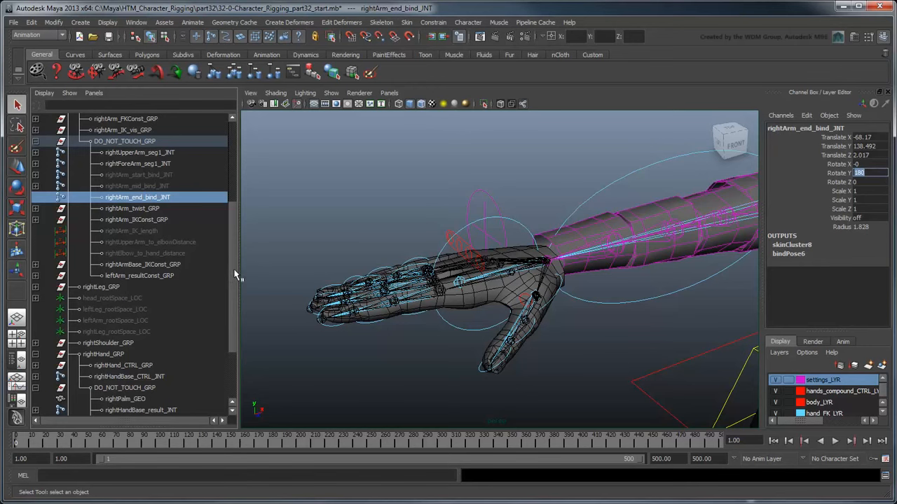
Parent-constrain rightArm_end_bind_JNT to rightHand_baseConst_JNT under the right hand's middlePalm locator, and clear the selection
scroll(231, 281, "down", 2)
scroll(170, 341, "down", 4)
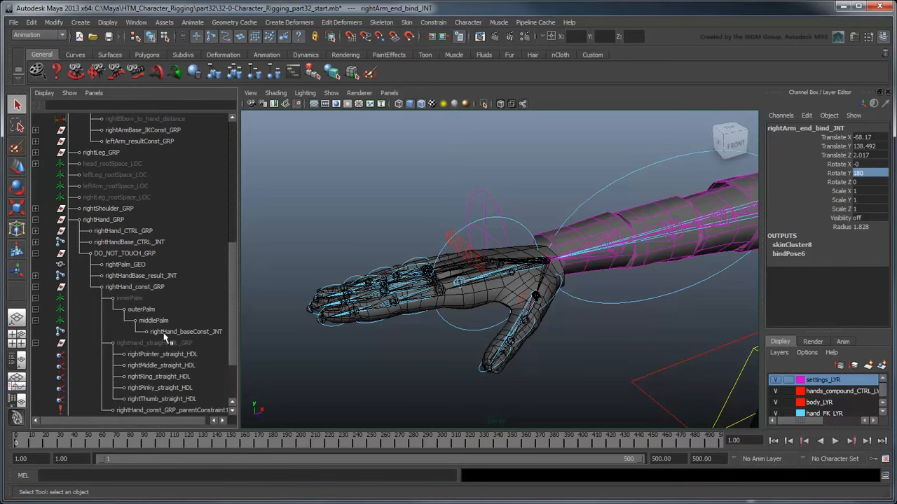
left_click(170, 330)
scroll(236, 276, "up", 3)
left_click(168, 133, "ctrl")
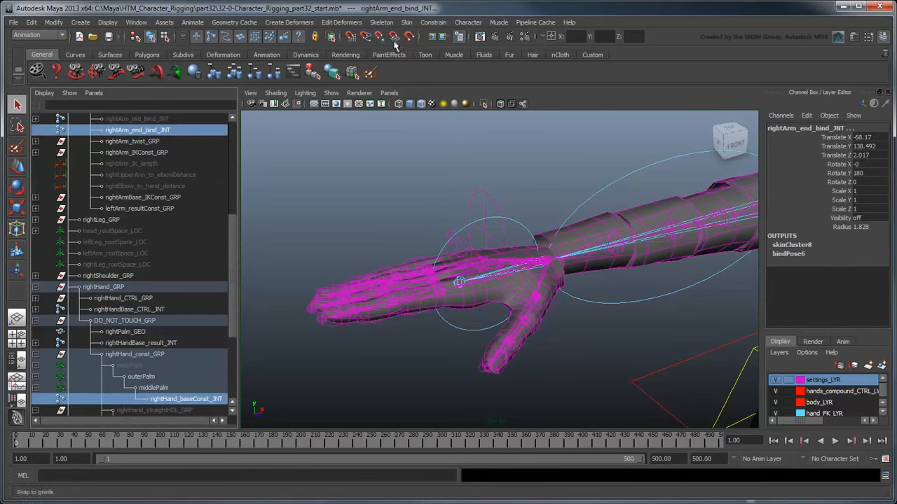
left_click(433, 23)
left_click(449, 82)
left_click(361, 182)
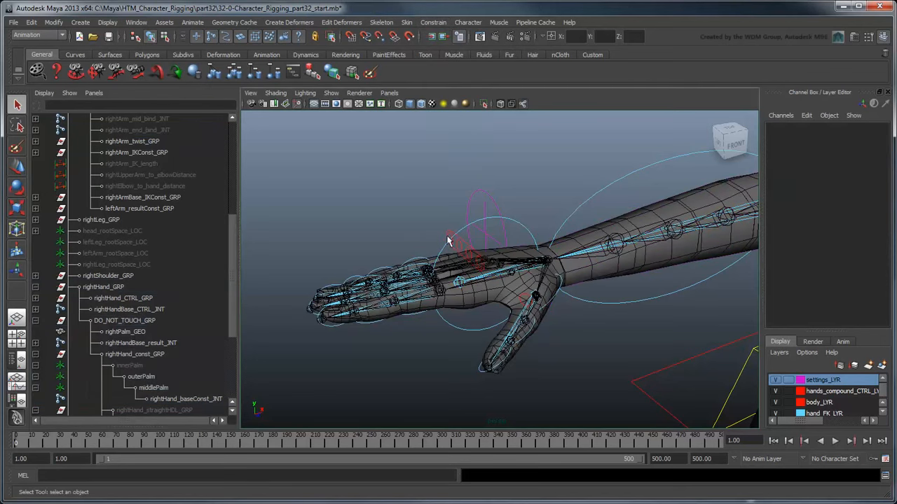
Try out the Palm Raise attribute of rightHand_CTRL on the right hand
left_click(450, 242)
left_click(827, 191)
middle_click_drag(616, 275, 468, 371)
key("[")
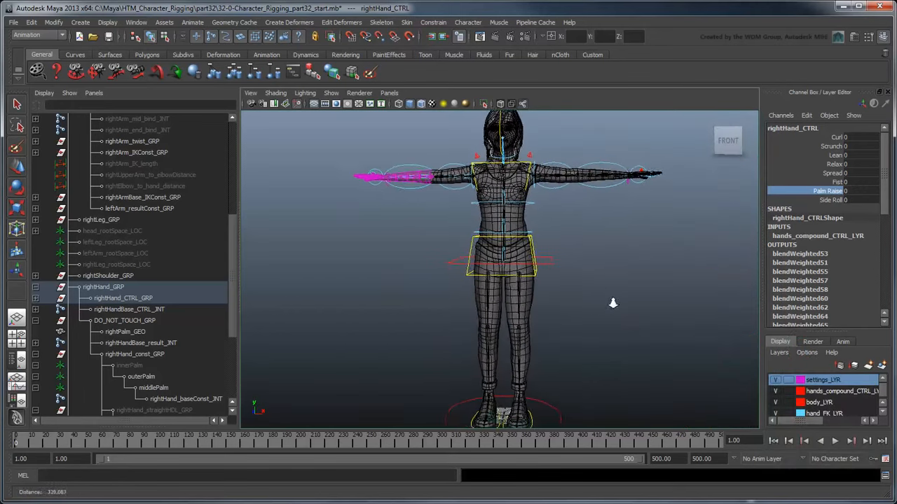
Close the Channel Box, enlarge the perspective view to the full workspace and clear the selection
left_click(887, 92)
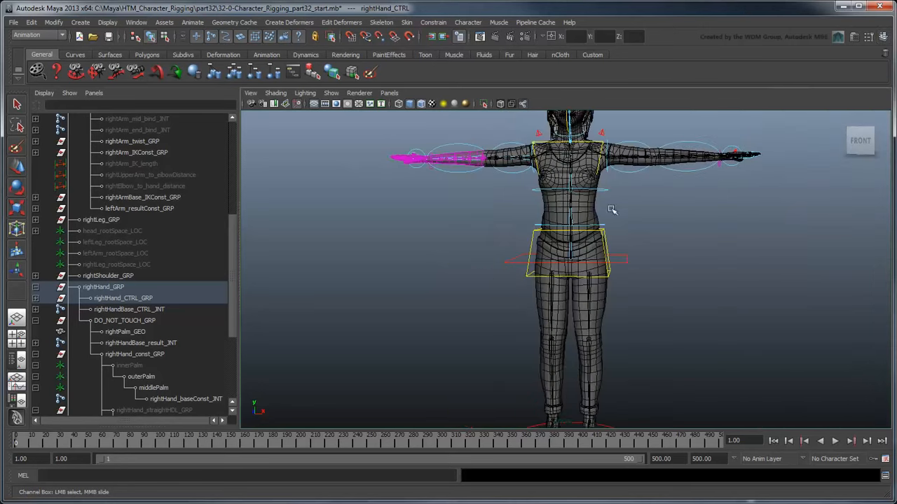
key("space")
left_click(535, 300)
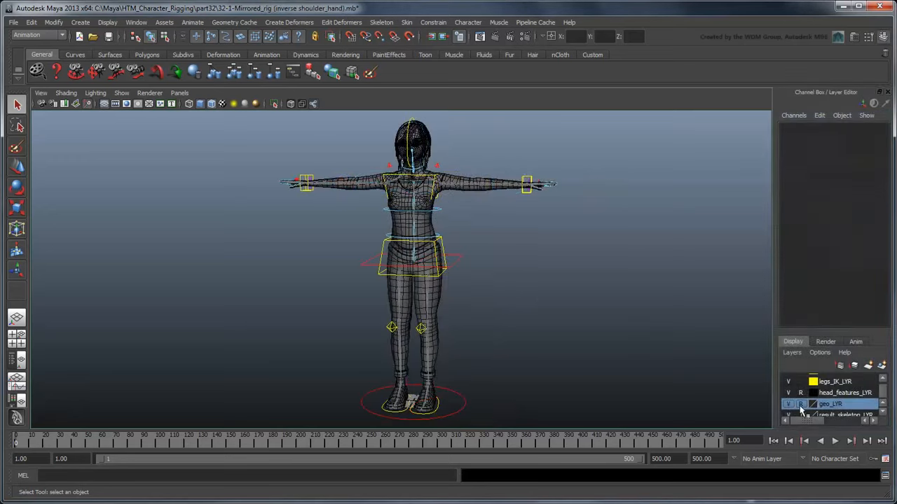
Turn off the visibility of geo_LYR, show the hidden emma_GEO mesh and return to the single perspective view
left_click(788, 404)
left_click(16, 359)
left_click(87, 186)
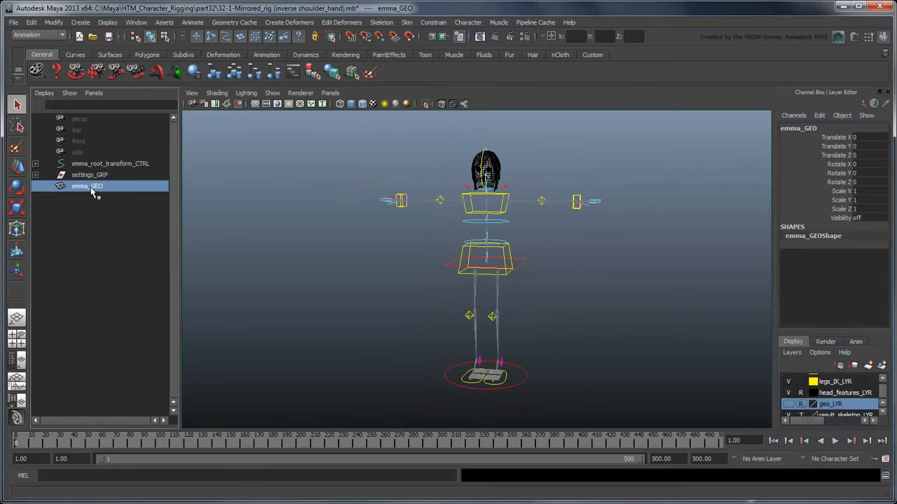
left_click(107, 22)
mouse_move(120, 80)
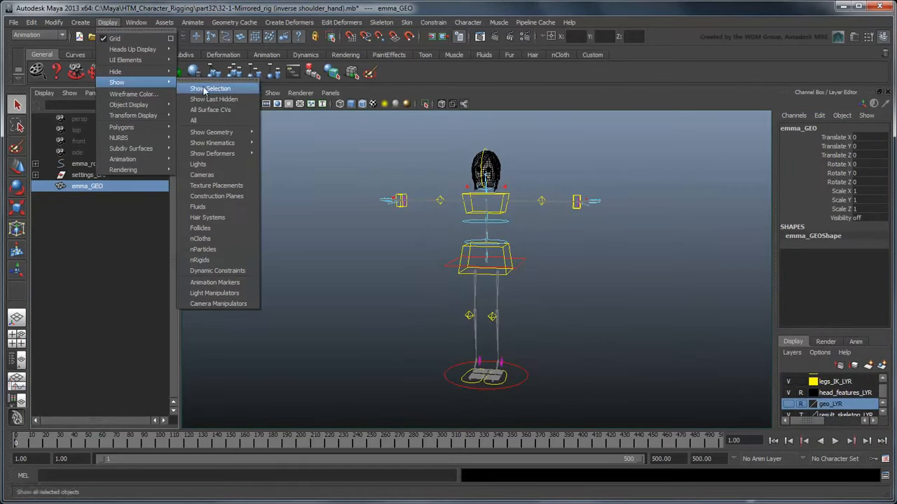
left_click(199, 88)
left_click(275, 278)
key("space")
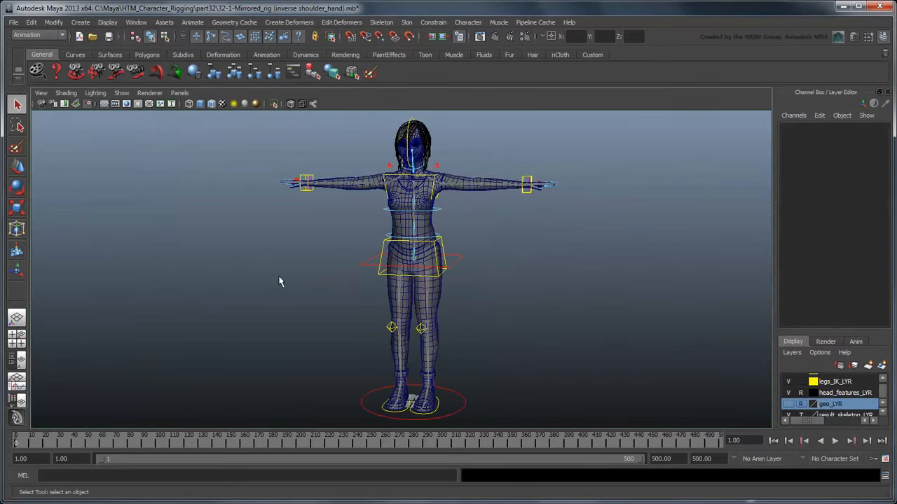
Smooth-bind emma_GEO to the skin_bind_JNT_LYR joints using Joint hierarchy, Closest distance, Classic Linear, 5 max influences and dropoff rate 4.0
scroll(884, 402, "down", 1)
left_click(828, 413)
right_click(798, 411)
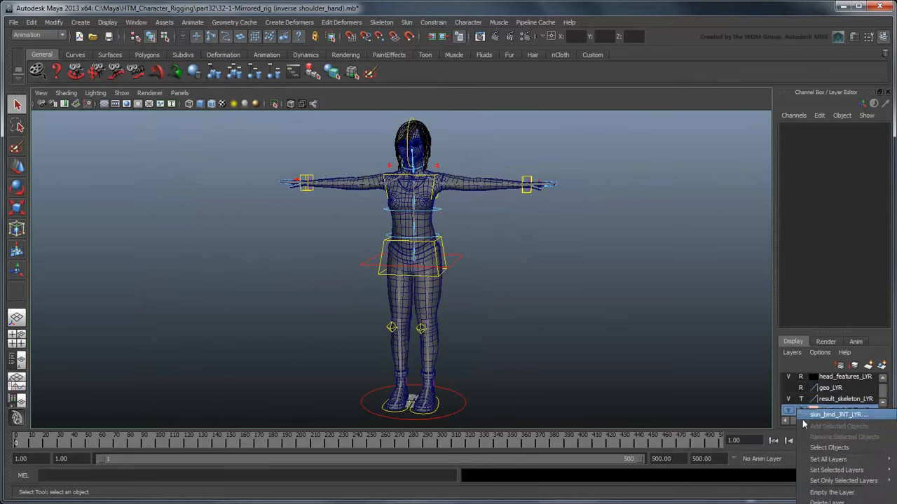
left_click(816, 451)
left_click(430, 231, "shift")
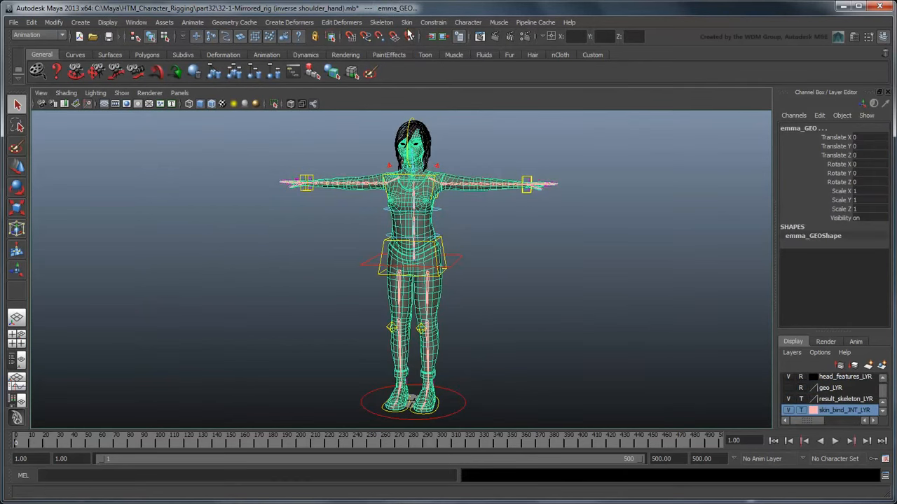
left_click(406, 22)
mouse_move(448, 38)
left_click(552, 45)
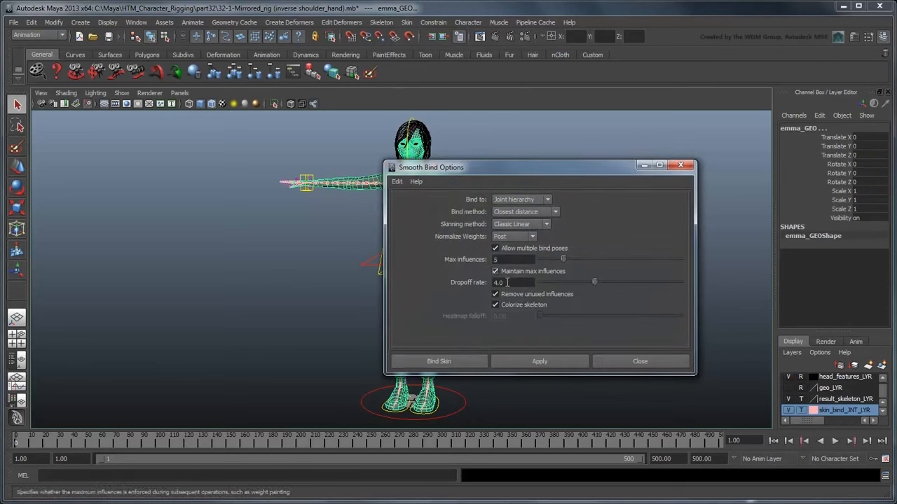
left_click(455, 364)
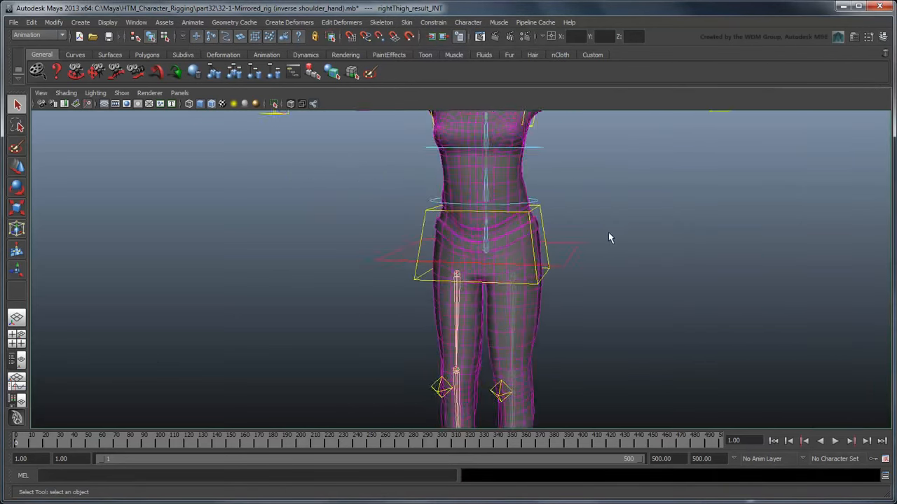
Lower leftArm_CTRL beside the left hip and rotate it so the left hand points downward
left_click(610, 238)
key("w")
left_click_drag(609, 236, 532, 367)
key("e")
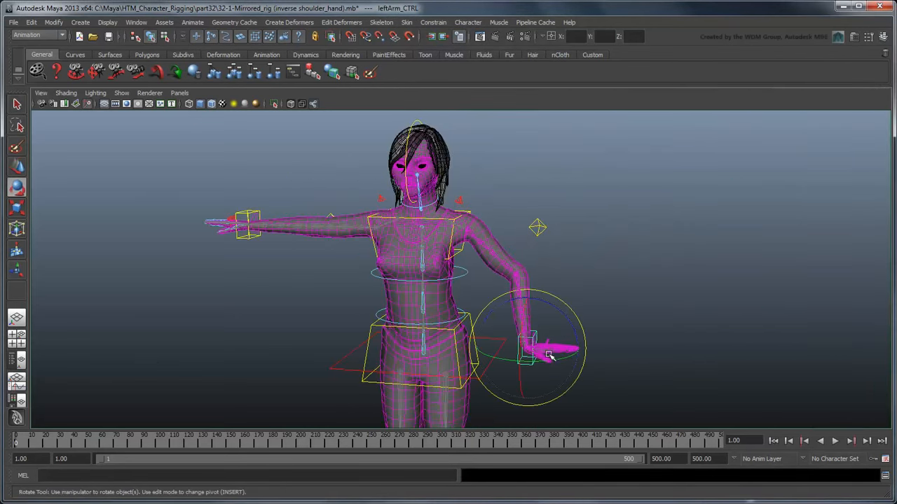
left_click_drag(561, 336, 561, 381)
Lower rightArm_CTRL beside the right hip, rotate it so the hand points downward, and rotate the torso with its spine control
left_click(259, 233)
key("w")
left_click_drag(259, 234, 336, 354)
key("e")
left_click_drag(280, 300, 274, 283)
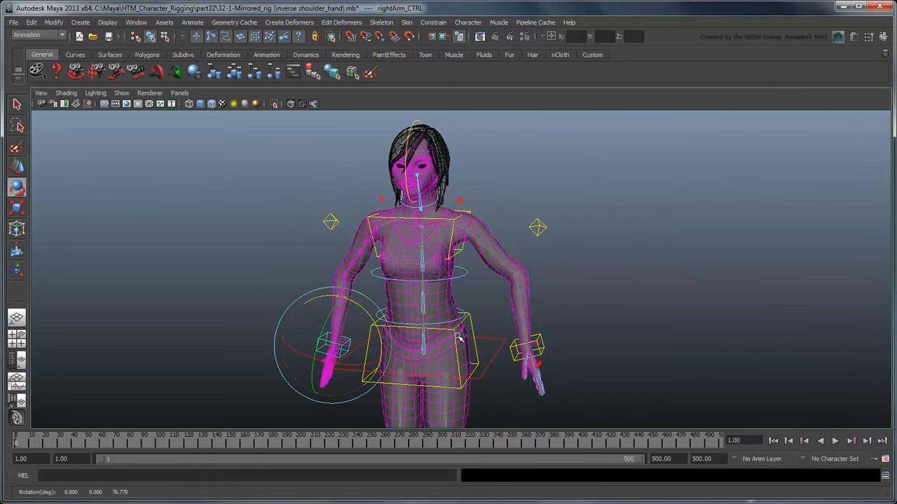
left_click(467, 279)
left_click_drag(414, 263, 398, 283)
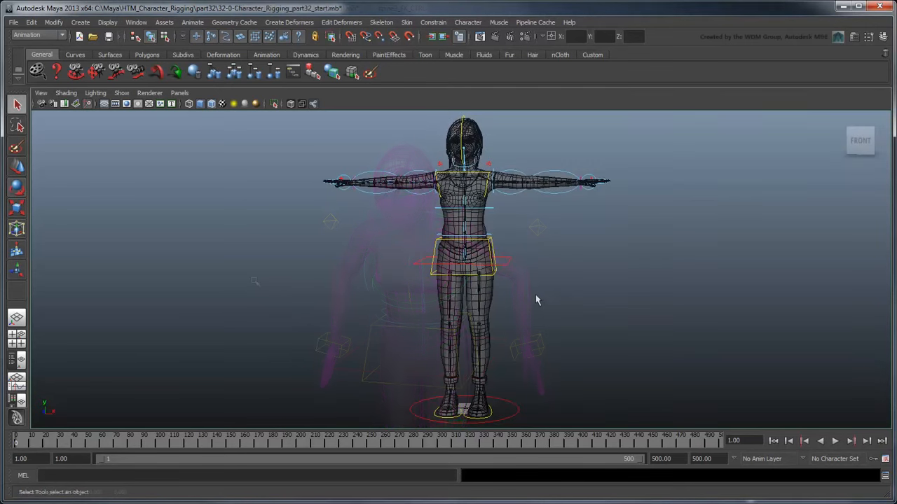